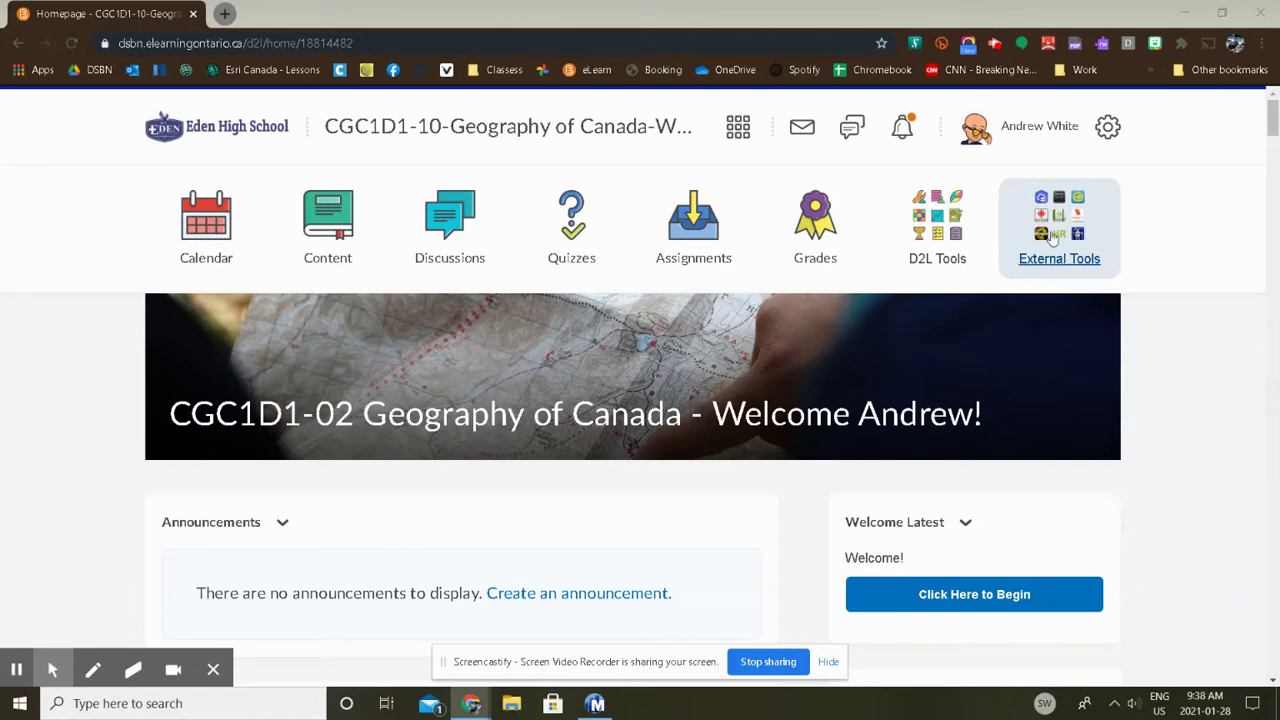
Open the External Tools list on the Geography of Canada course homepage.
{"action": "left_click", "coordinate": [1052, 236]}
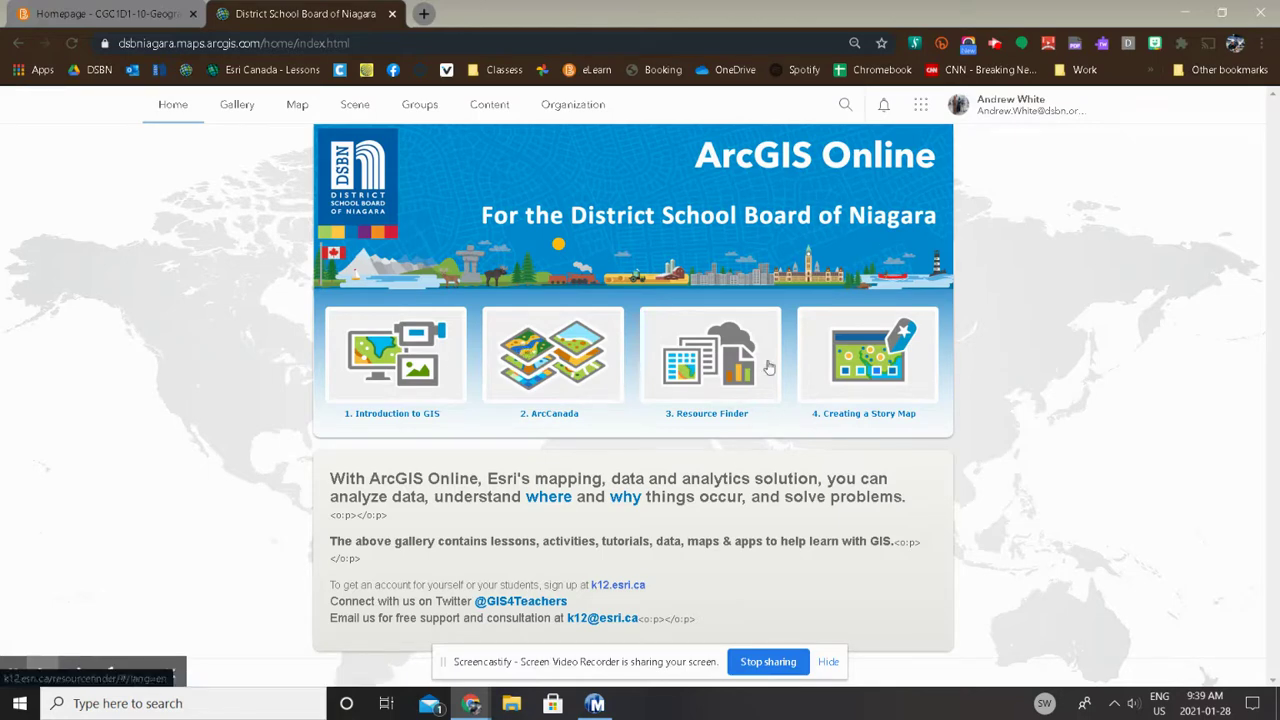
Go to your ArcGIS Online profile, then start a new blank map in Map Viewer.
{"action": "left_click", "coordinate": [996, 109]}
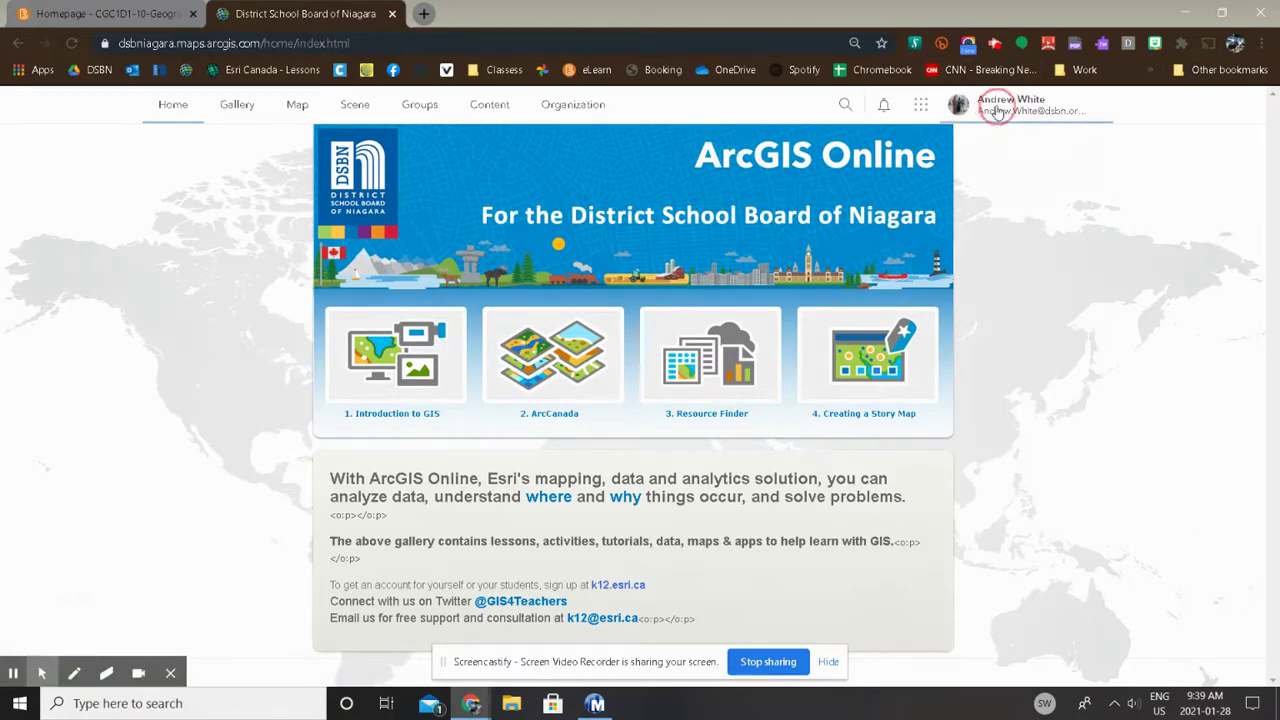
{"action": "left_click", "coordinate": [1018, 165]}
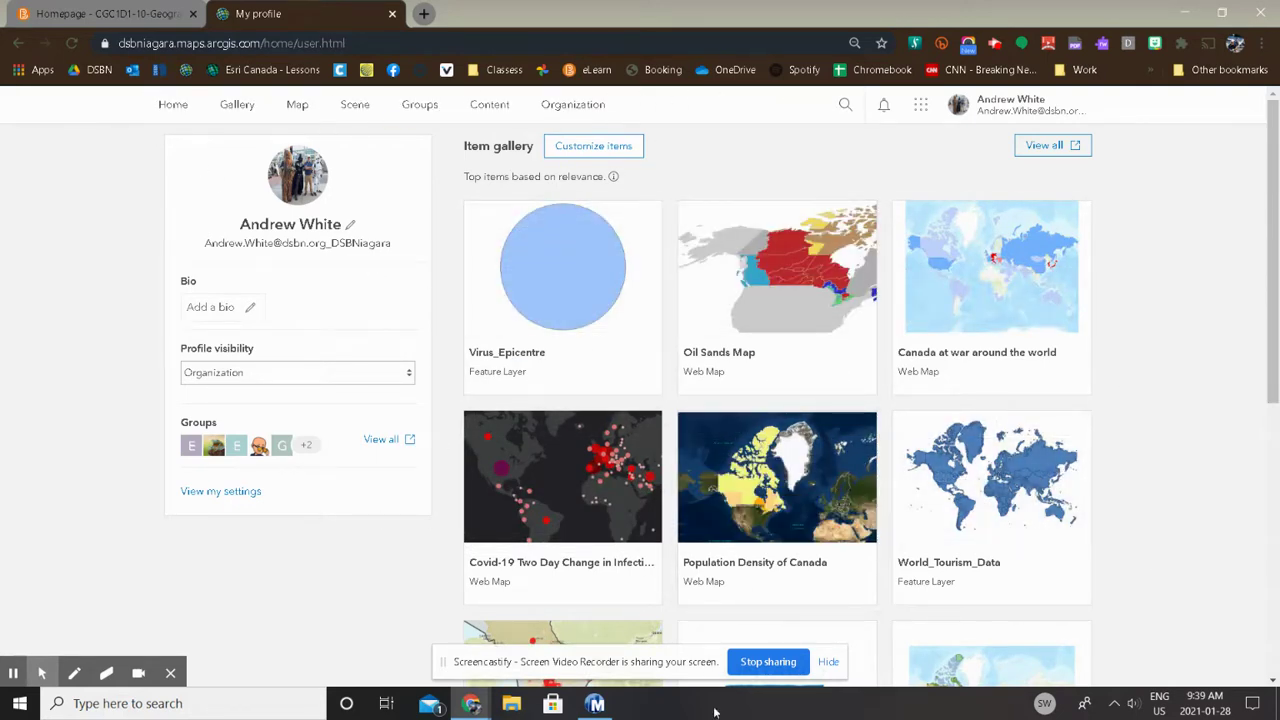
{"action": "mouse_move", "coordinate": [478, 201]}
{"action": "left_click", "coordinate": [297, 104]}
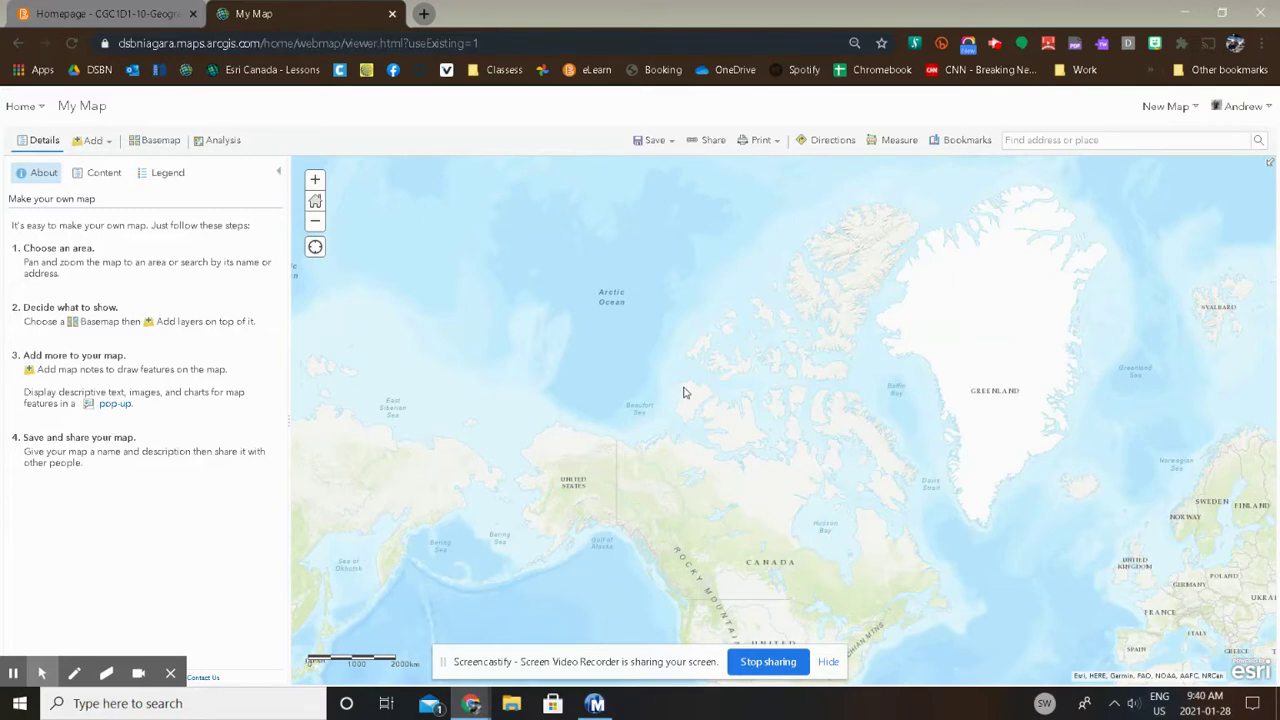
Zoom the map until central and eastern Canada and the Great Lakes fill the view.
{"action": "scroll", "coordinate": [681, 392], "scroll_direction": "up", "scroll_amount": 5}
{"action": "scroll", "coordinate": [683, 391], "scroll_direction": "down", "scroll_amount": 5}
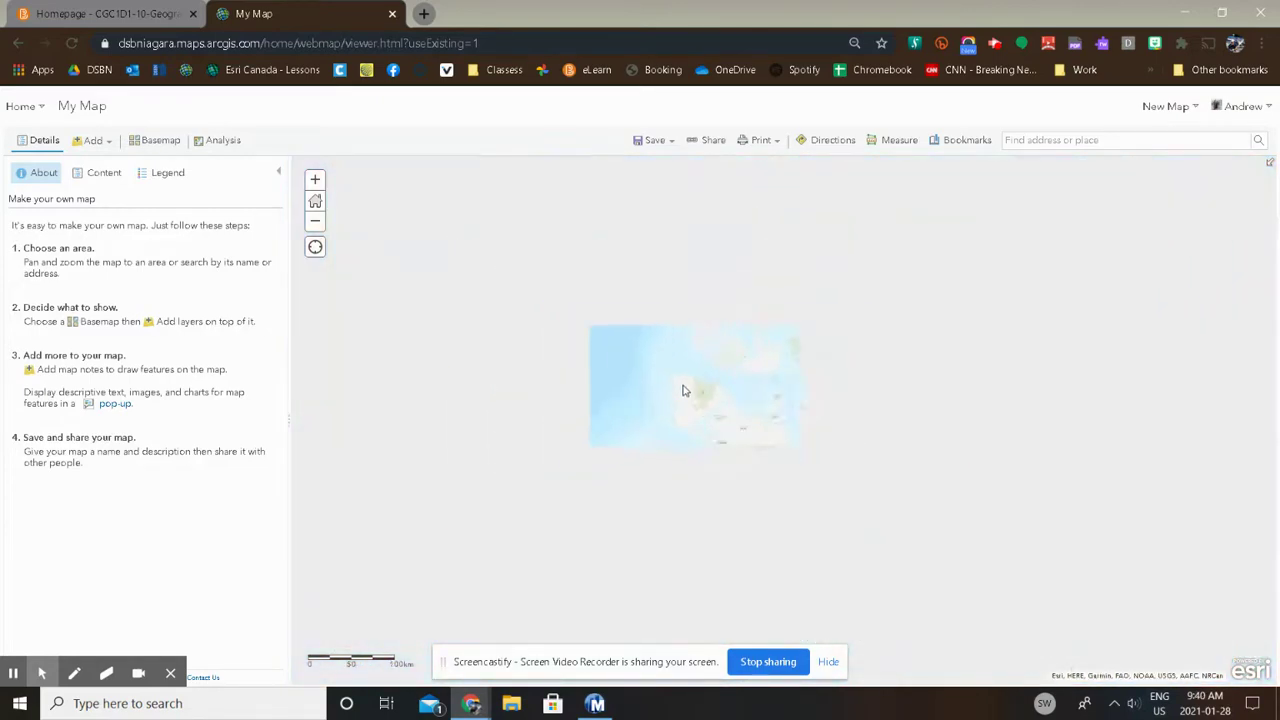
{"action": "scroll", "coordinate": [700, 395], "scroll_direction": "up", "scroll_amount": 3}
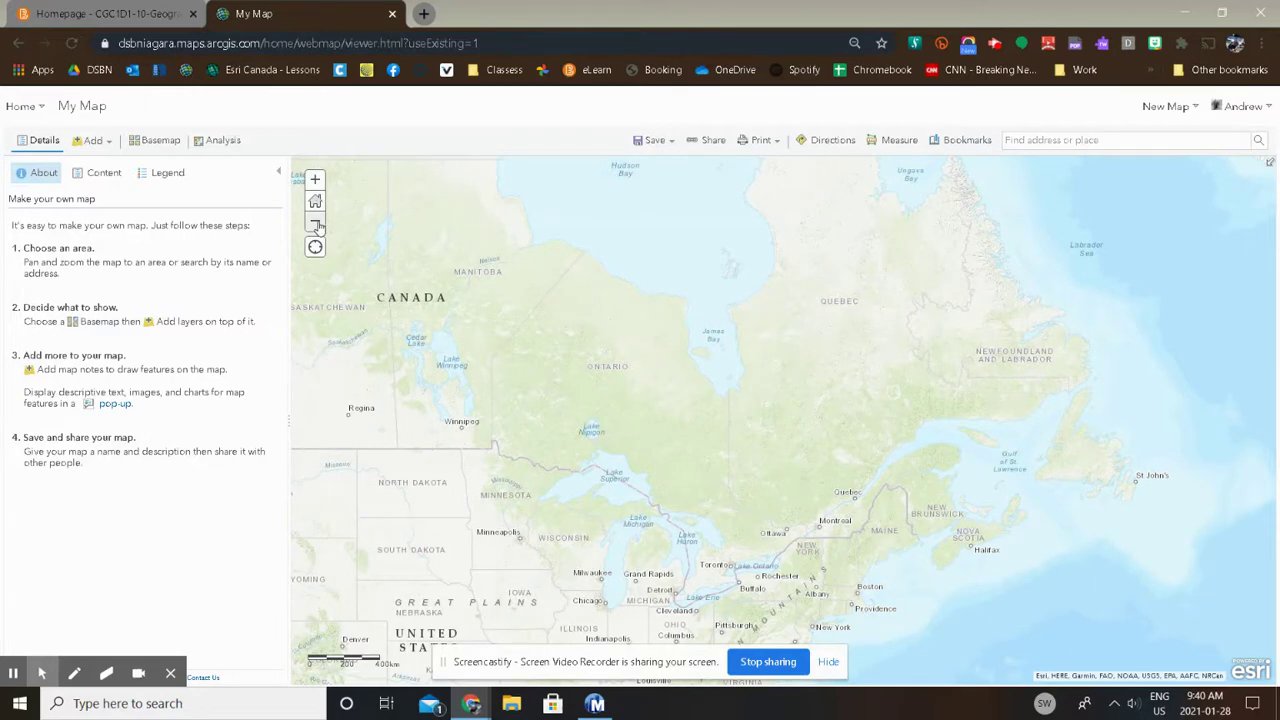
{"action": "left_click", "coordinate": [313, 181]}
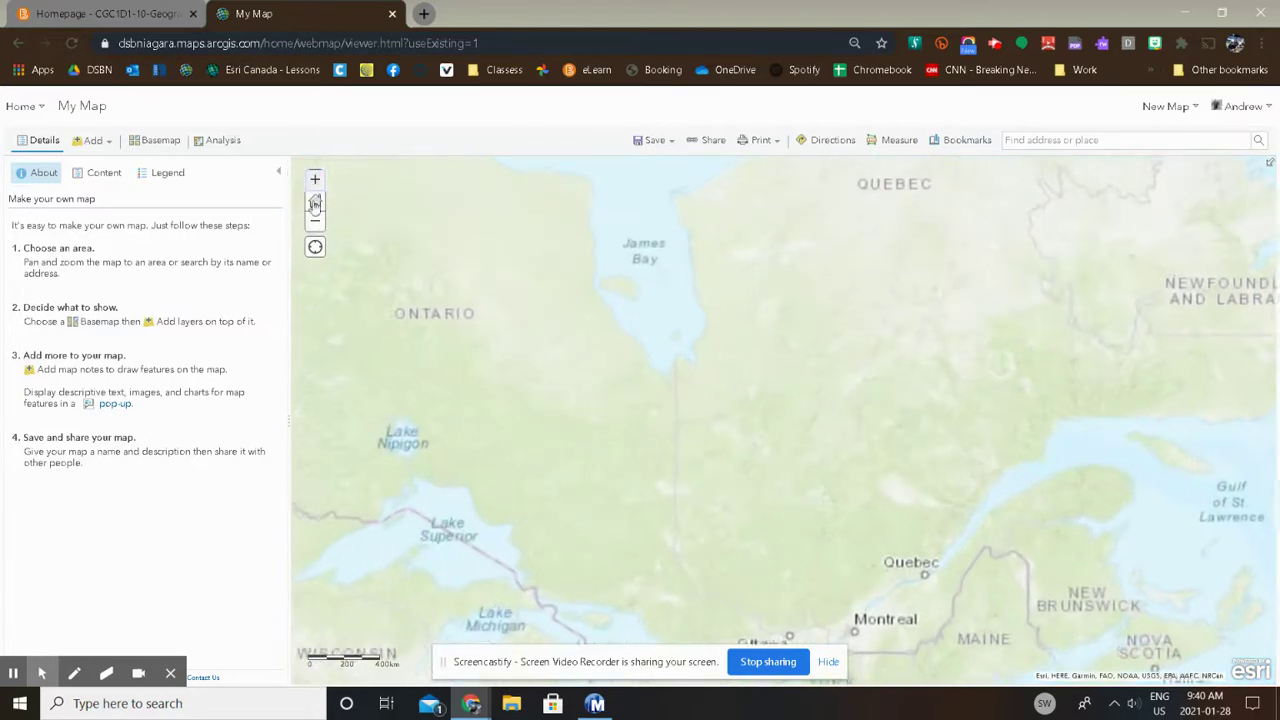
{"action": "left_click", "coordinate": [315, 219]}
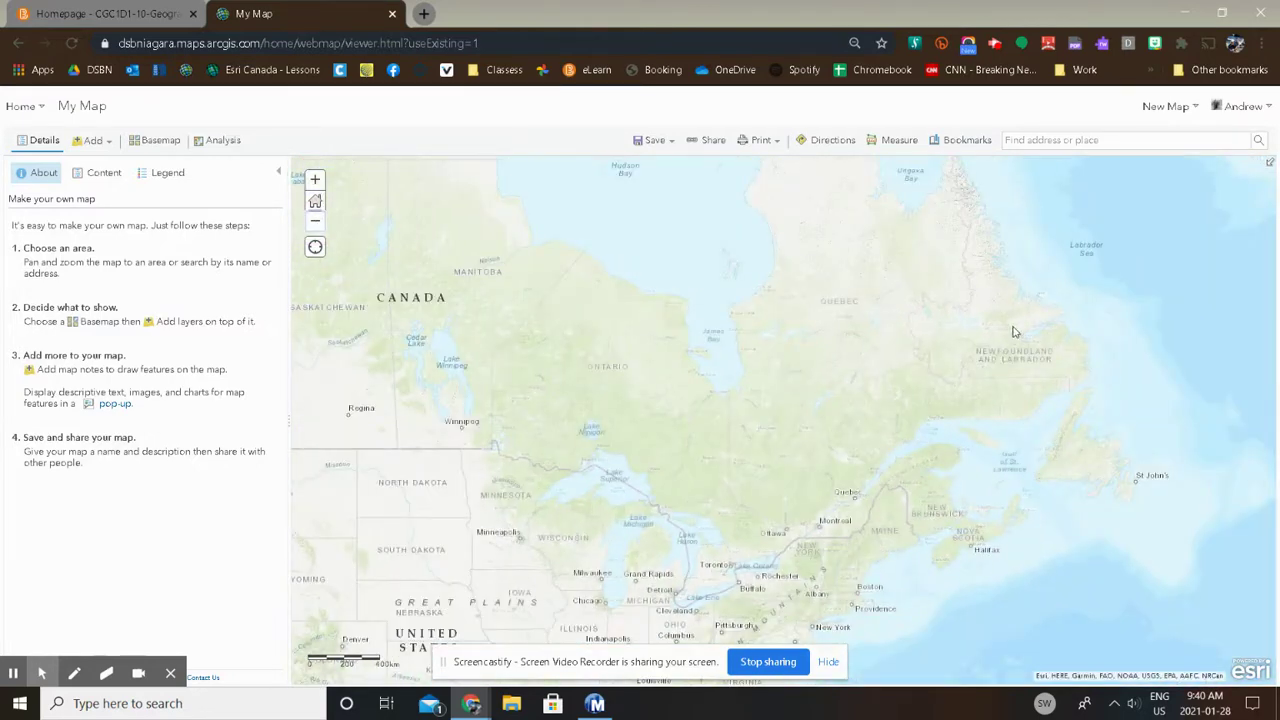
Search for the school's street address and pick the St Catharines result.
{"action": "left_click", "coordinate": [1063, 141]}
{"action": "type", "text": "535 lake"}
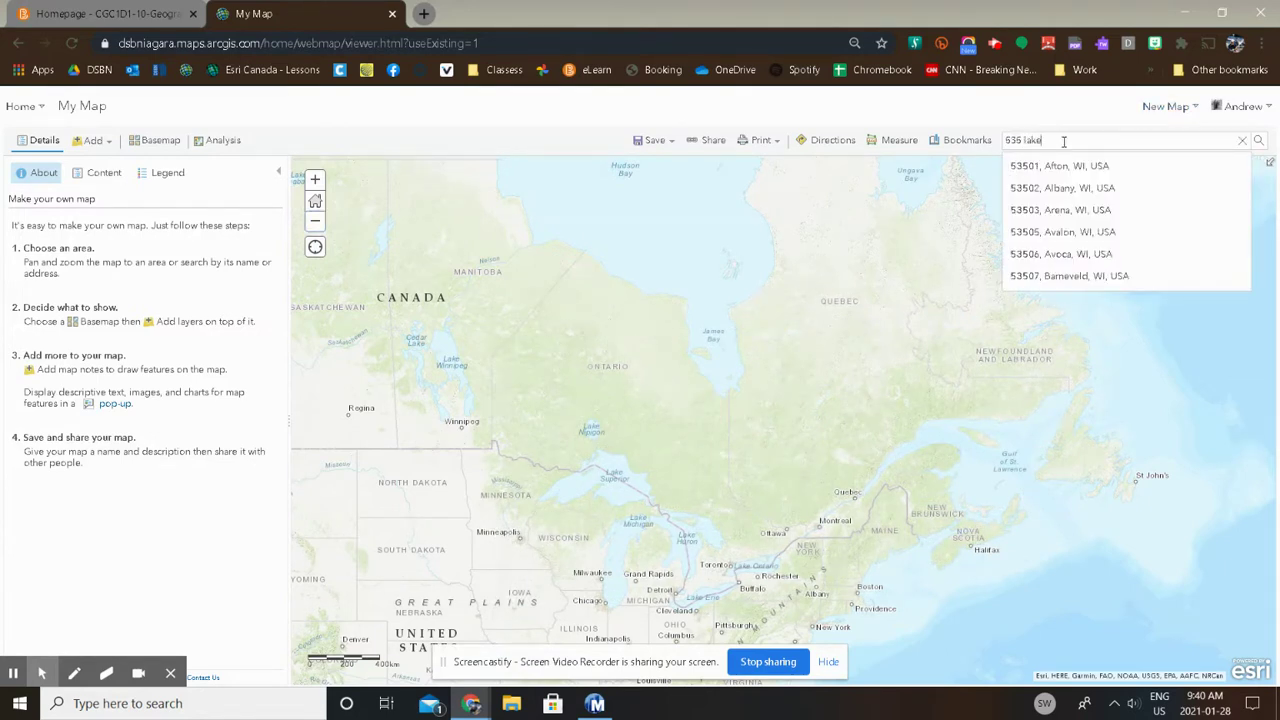
{"action": "type", "text": " st st catahr"}
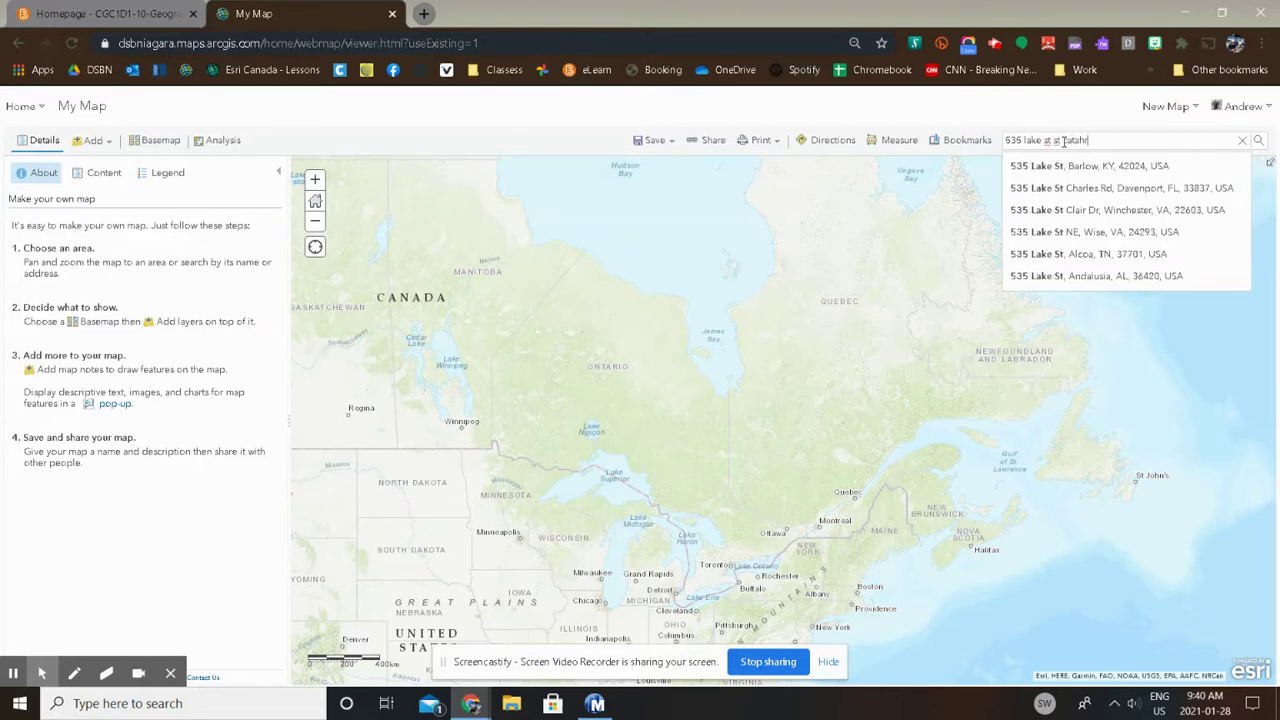
{"action": "key", "text": "BackSpace"}
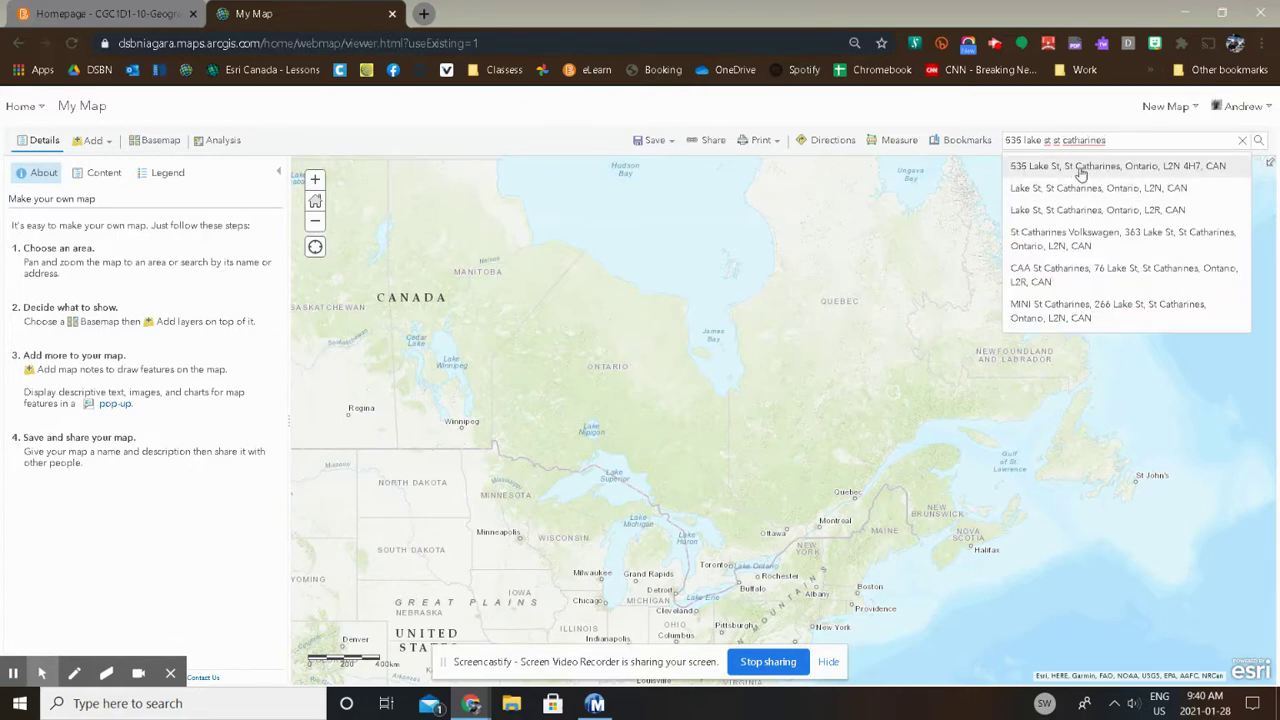
{"action": "left_click", "coordinate": [1094, 168]}
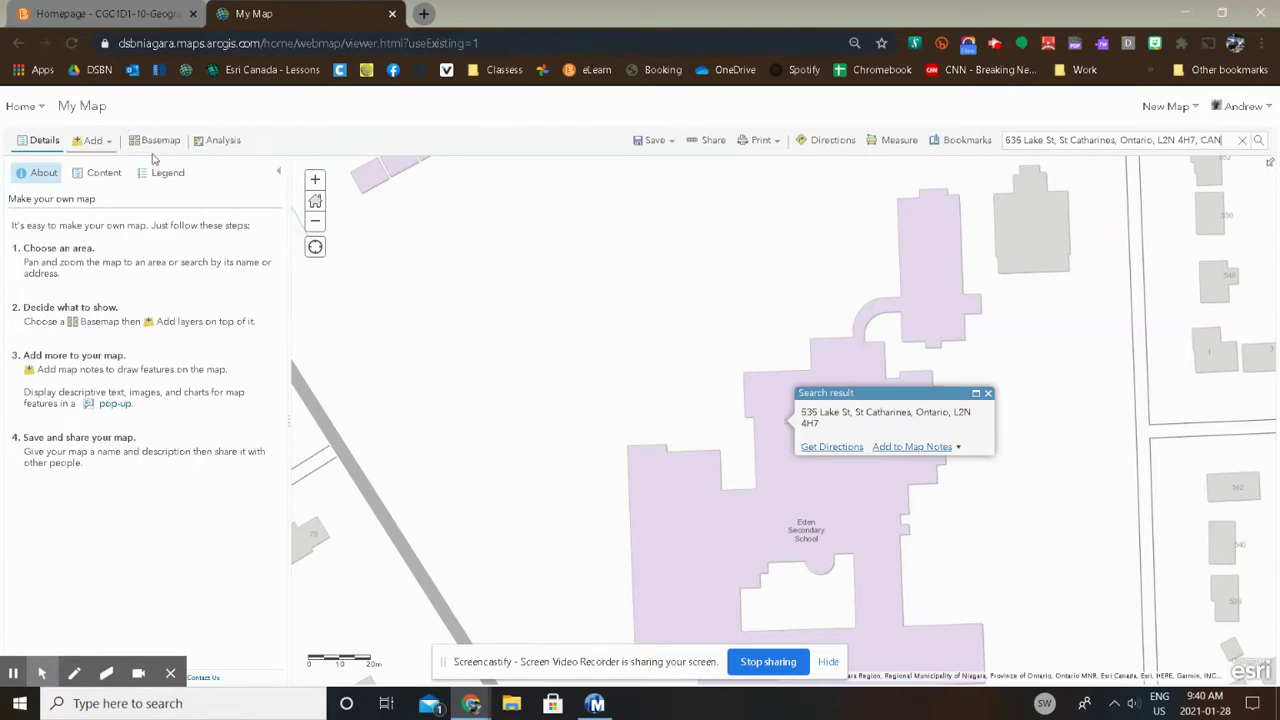
Add the search result as a Map Notes pin and zoom out to the surrounding streets.
{"action": "left_click", "coordinate": [926, 448]}
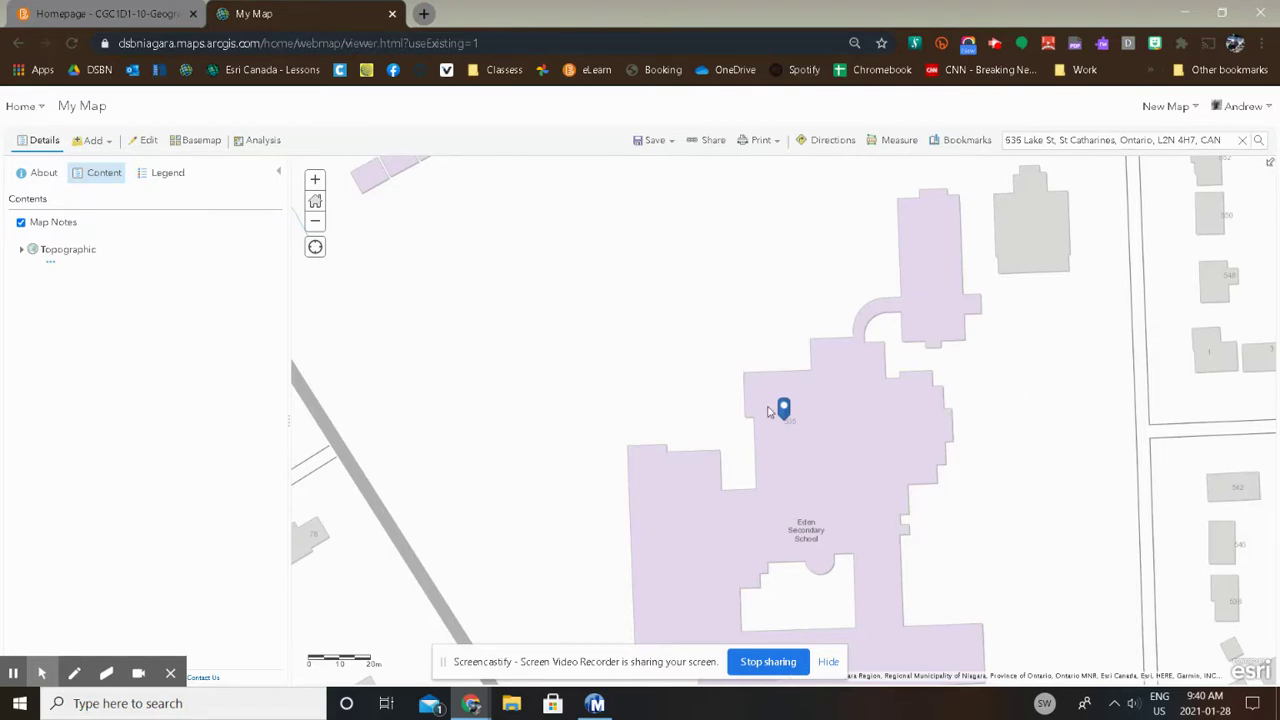
{"action": "left_click", "coordinate": [1261, 145]}
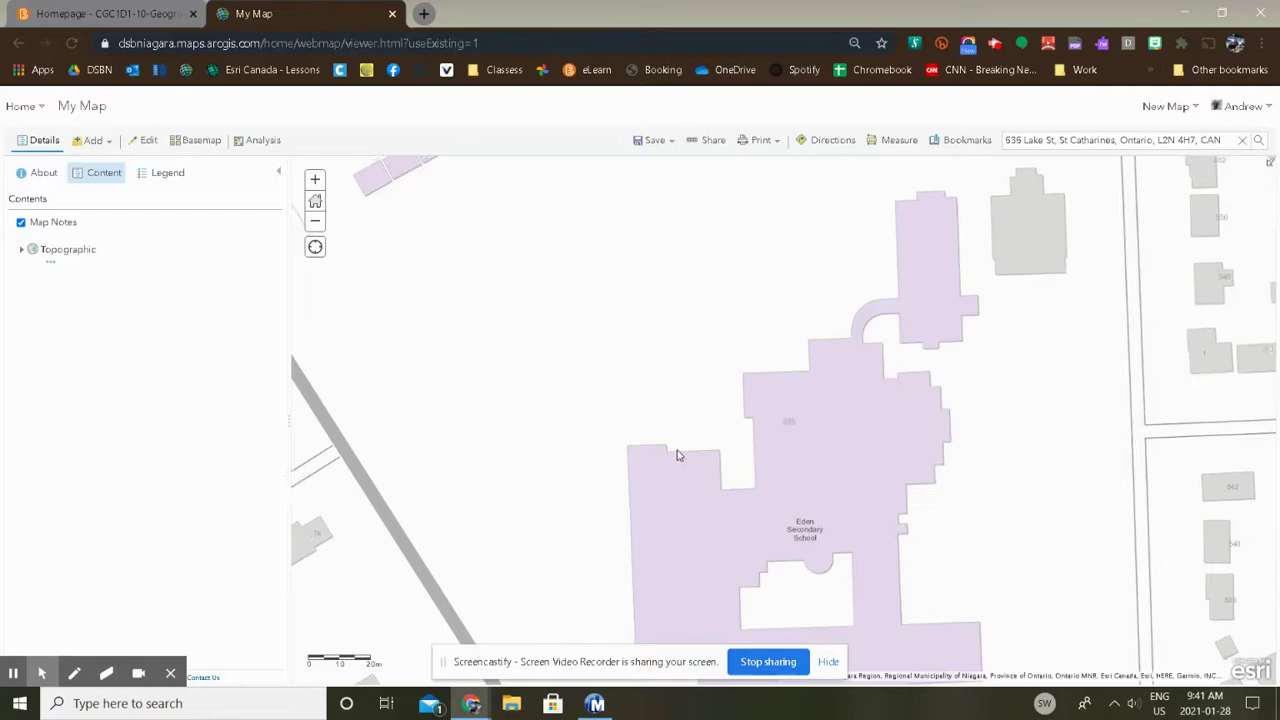
{"action": "scroll", "coordinate": [689, 465], "scroll_direction": "down", "scroll_amount": 1}
{"action": "left_click_drag", "start_coordinate": [649, 486], "coordinate": [603, 343]}
{"action": "scroll", "coordinate": [603, 343], "scroll_direction": "down", "scroll_amount": 1}
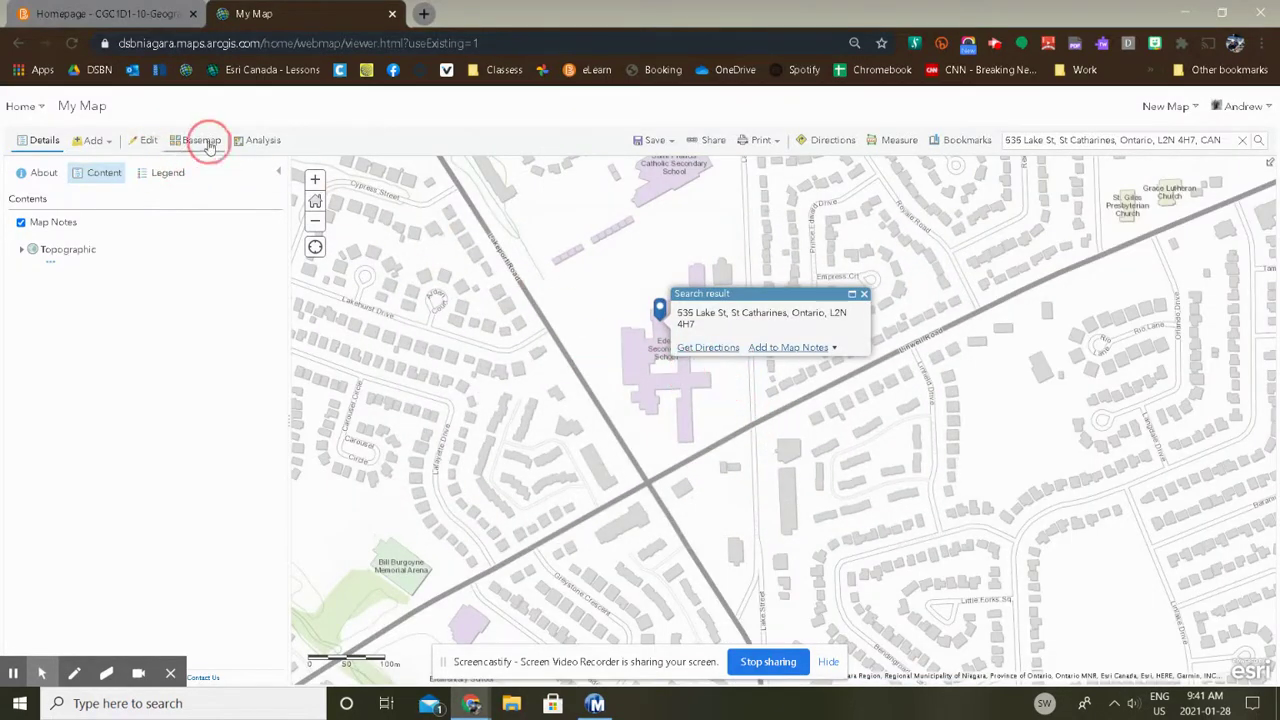
Switch the basemap to Imagery with Labels.
{"action": "left_click", "coordinate": [550, 273]}
{"action": "left_click", "coordinate": [189, 141]}
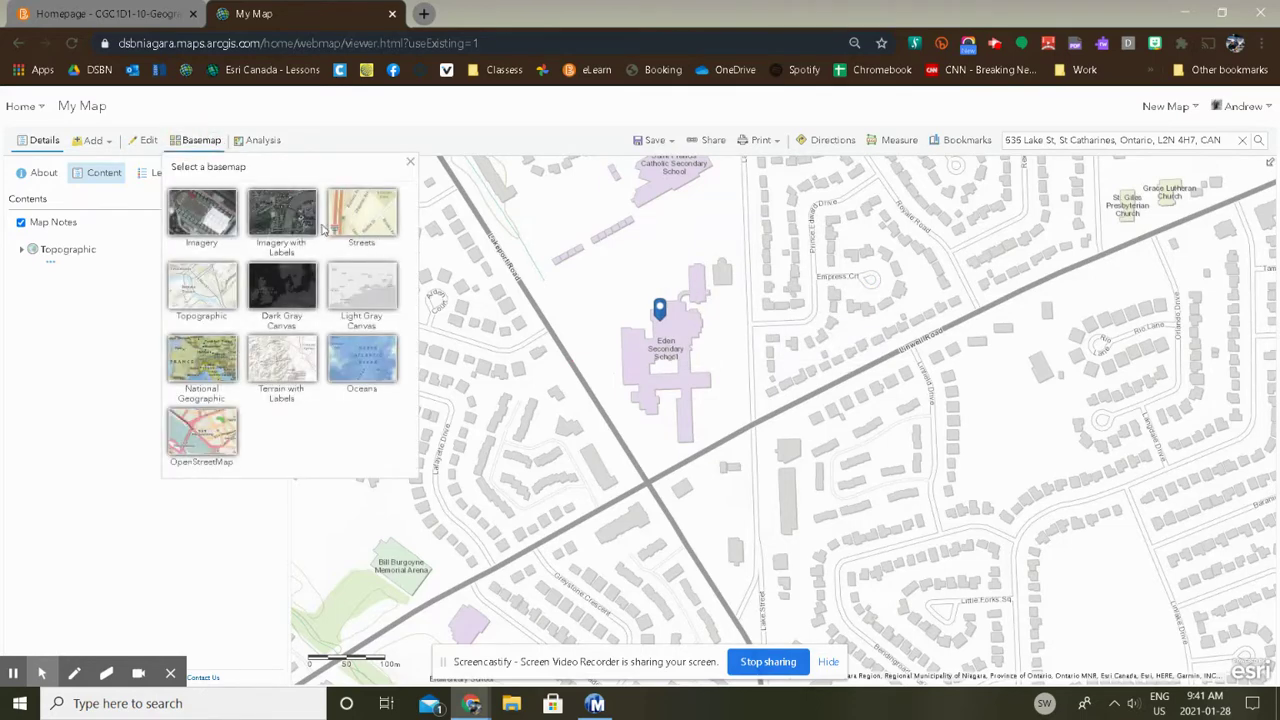
{"action": "left_click", "coordinate": [290, 220]}
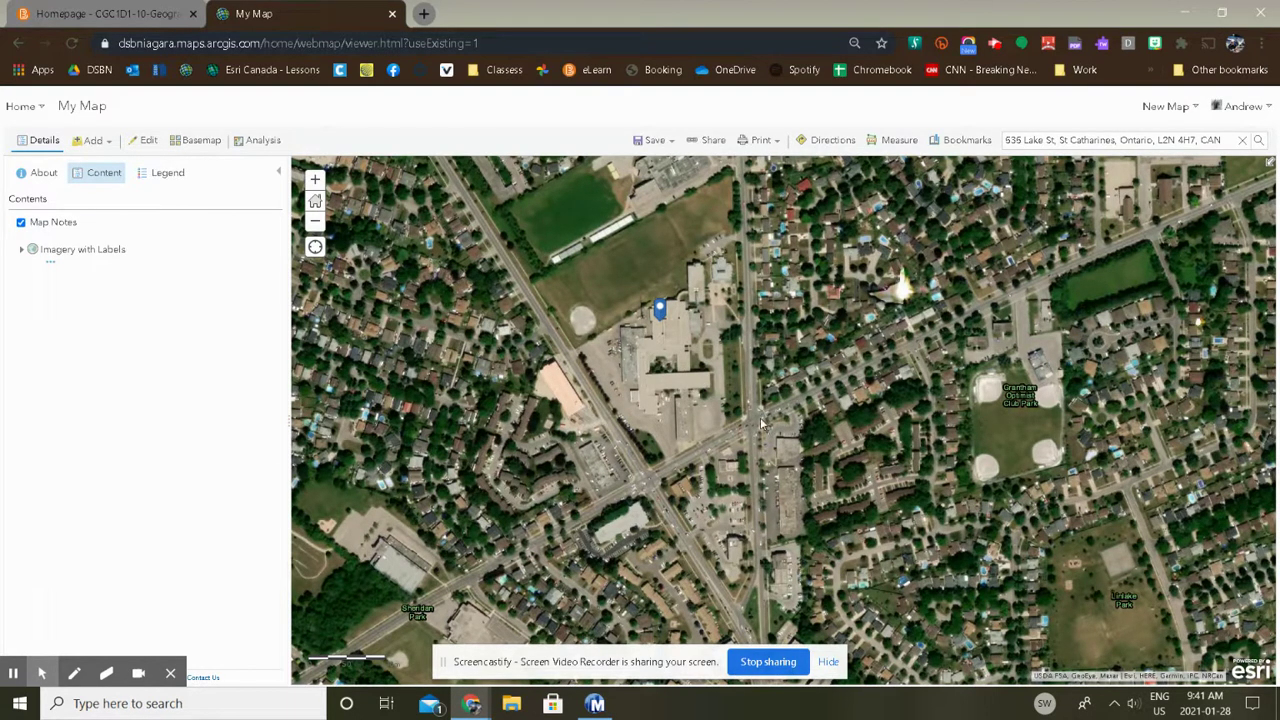
Edit the map-note pin and drag it just southeast of the school building.
{"action": "left_click", "coordinate": [660, 313]}
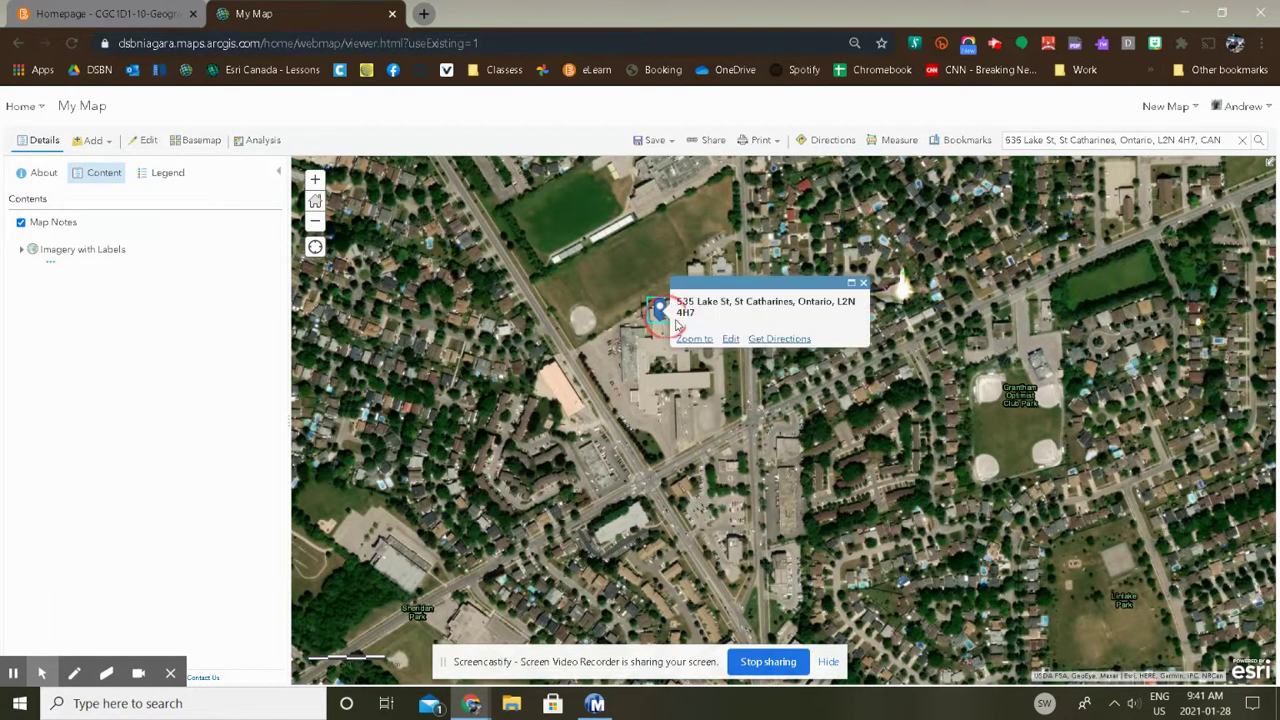
{"action": "left_click_drag", "start_coordinate": [662, 314], "coordinate": [683, 325]}
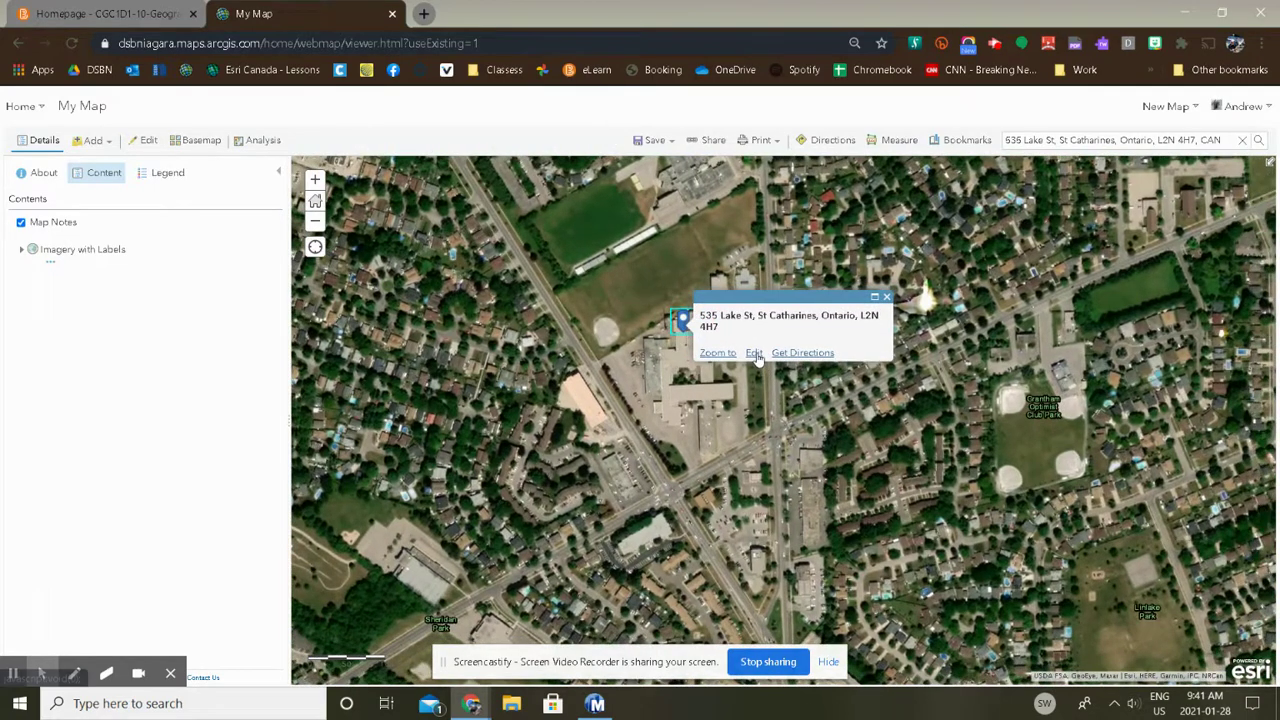
{"action": "left_click", "coordinate": [754, 350]}
{"action": "mouse_move", "coordinate": [683, 325]}
{"action": "left_mouse_down"}
{"action": "mouse_move", "coordinate": [746, 360]}
{"action": "mouse_move", "coordinate": [756, 397]}
{"action": "mouse_move", "coordinate": [738, 415]}
{"action": "left_mouse_up"}
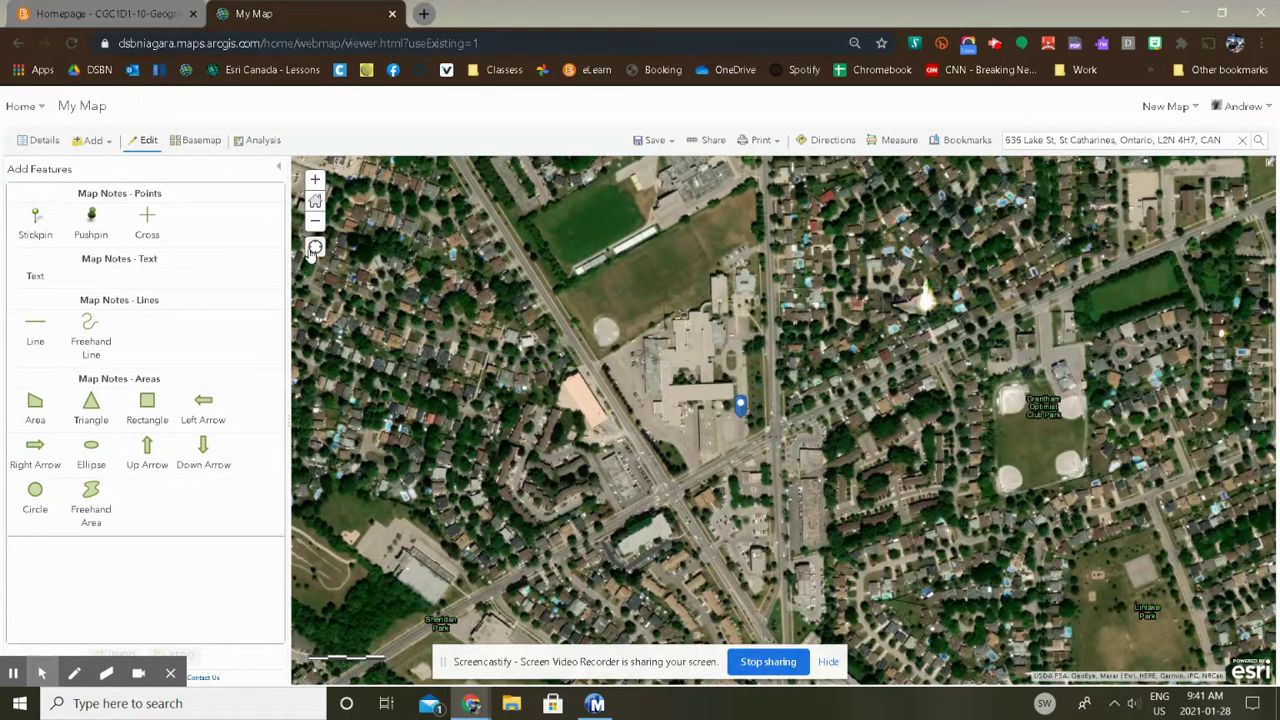
Switch the basemap to Light Gray Canvas and zoom out.
{"action": "left_click", "coordinate": [186, 141]}
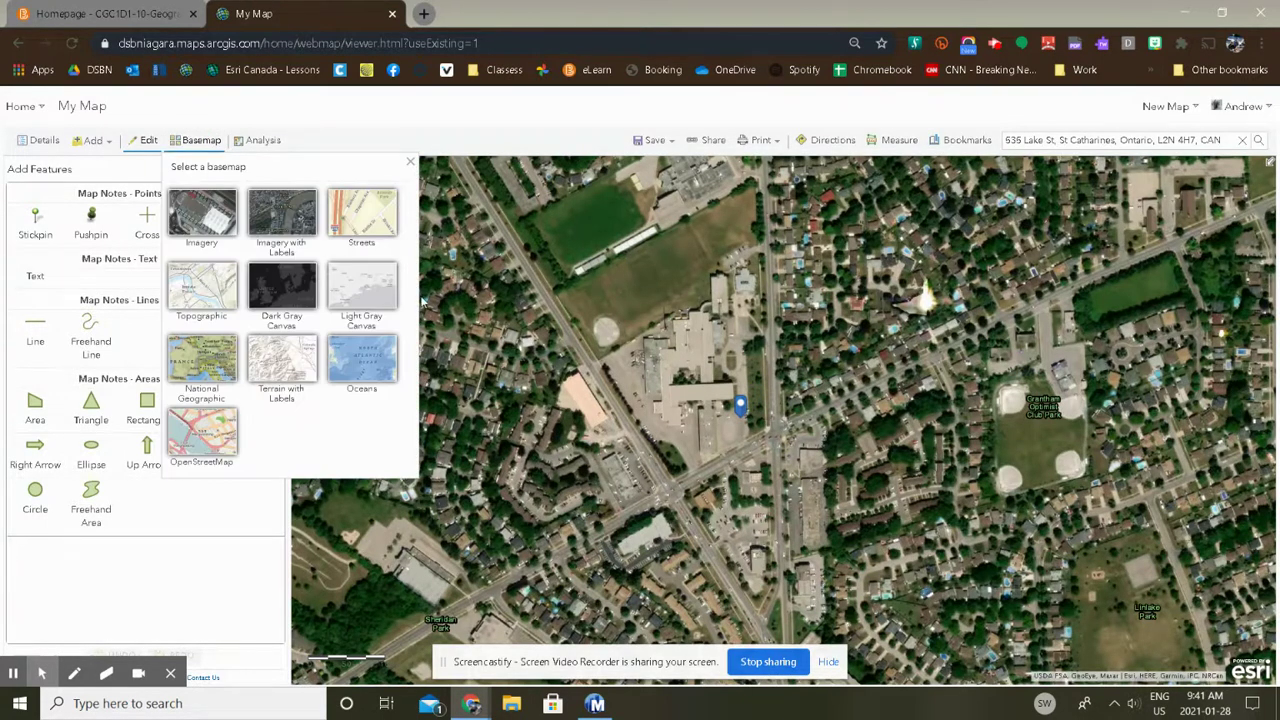
{"action": "left_click", "coordinate": [360, 287]}
{"action": "scroll", "coordinate": [767, 350], "scroll_direction": "down", "scroll_amount": 4}
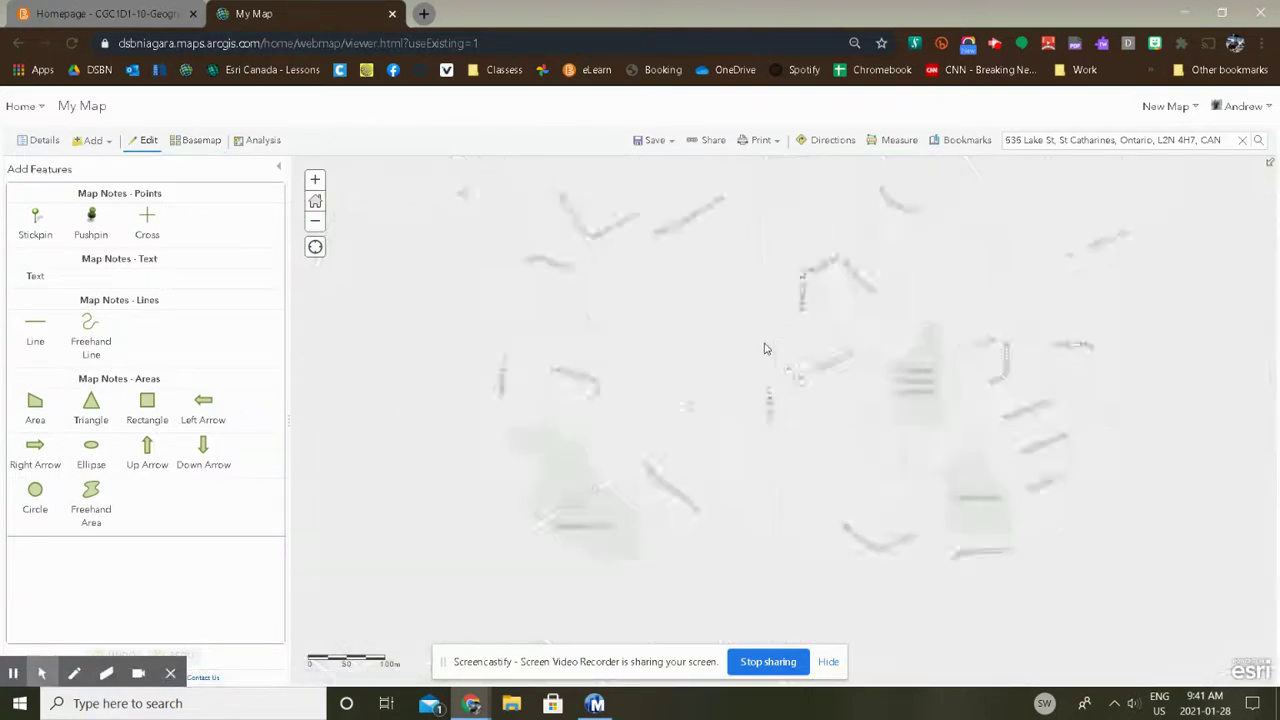
{"action": "scroll", "coordinate": [773, 353], "scroll_direction": "down", "scroll_amount": 5}
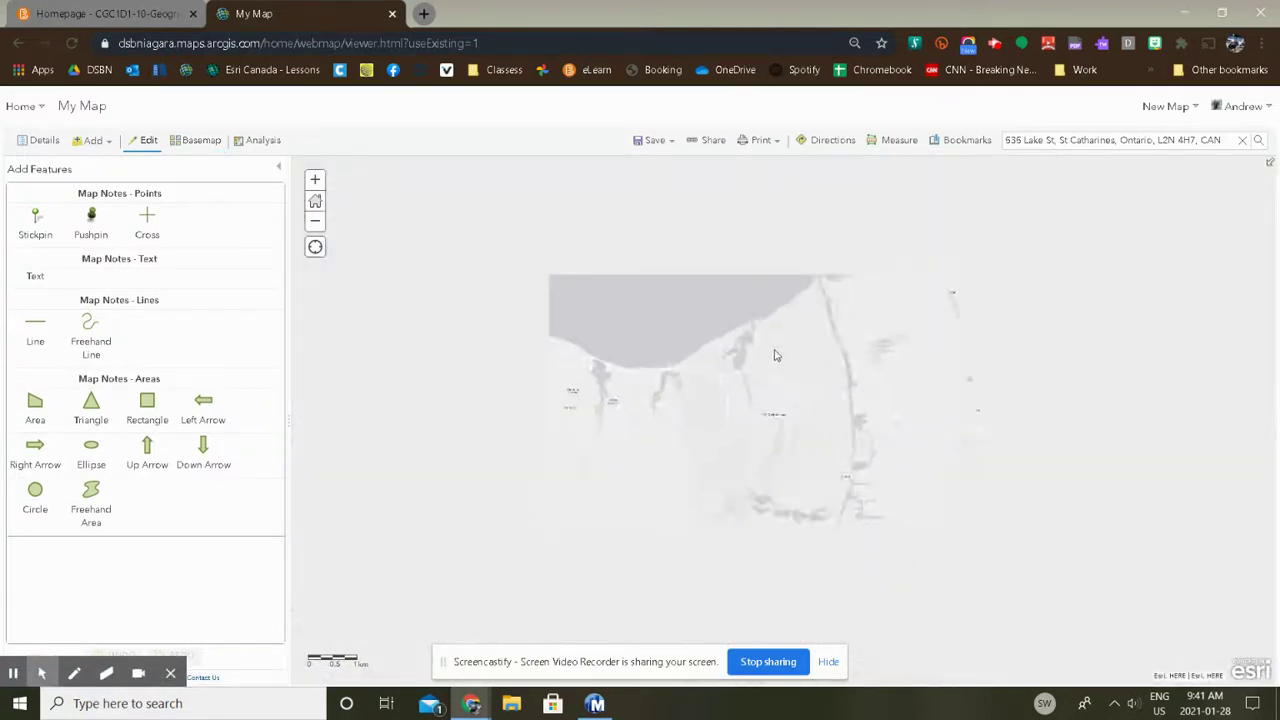
{"action": "scroll", "coordinate": [744, 346], "scroll_direction": "down", "scroll_amount": 3}
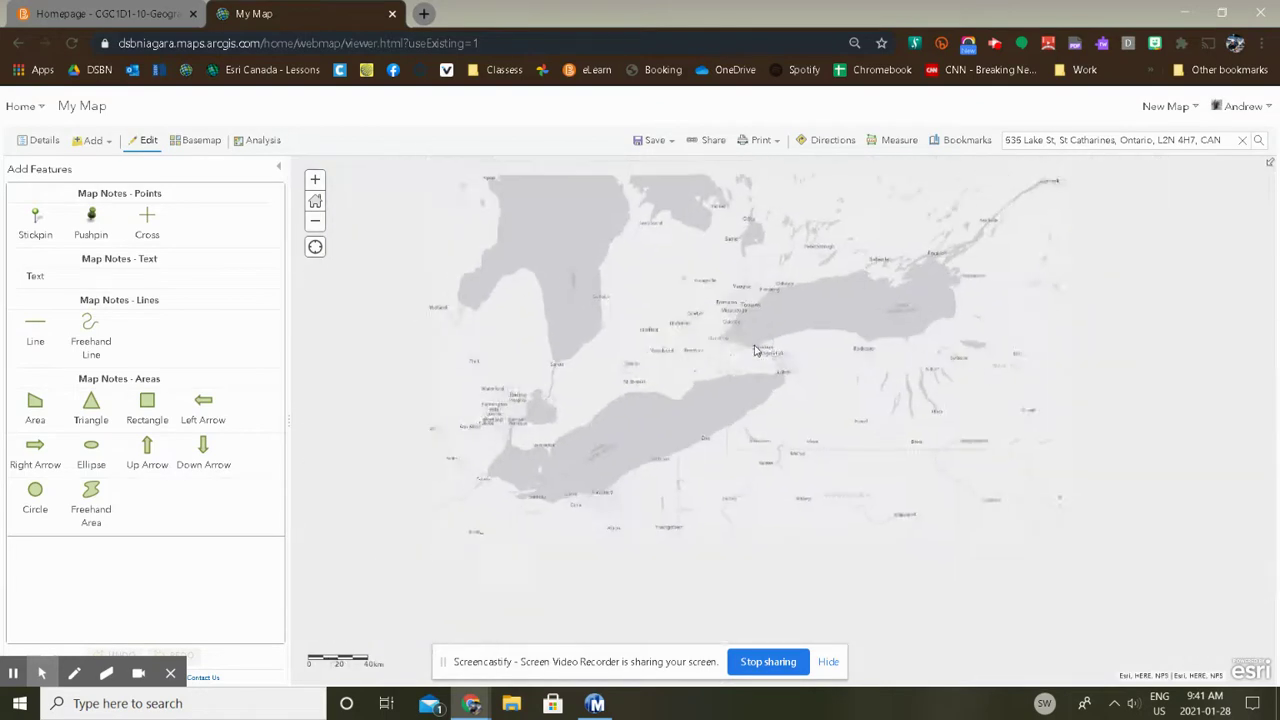
Frame all of Canada in the view and open the Save Map dialog.
{"action": "left_click_drag", "start_coordinate": [944, 372], "coordinate": [967, 407]}
{"action": "scroll", "coordinate": [967, 407], "scroll_direction": "down", "scroll_amount": 2}
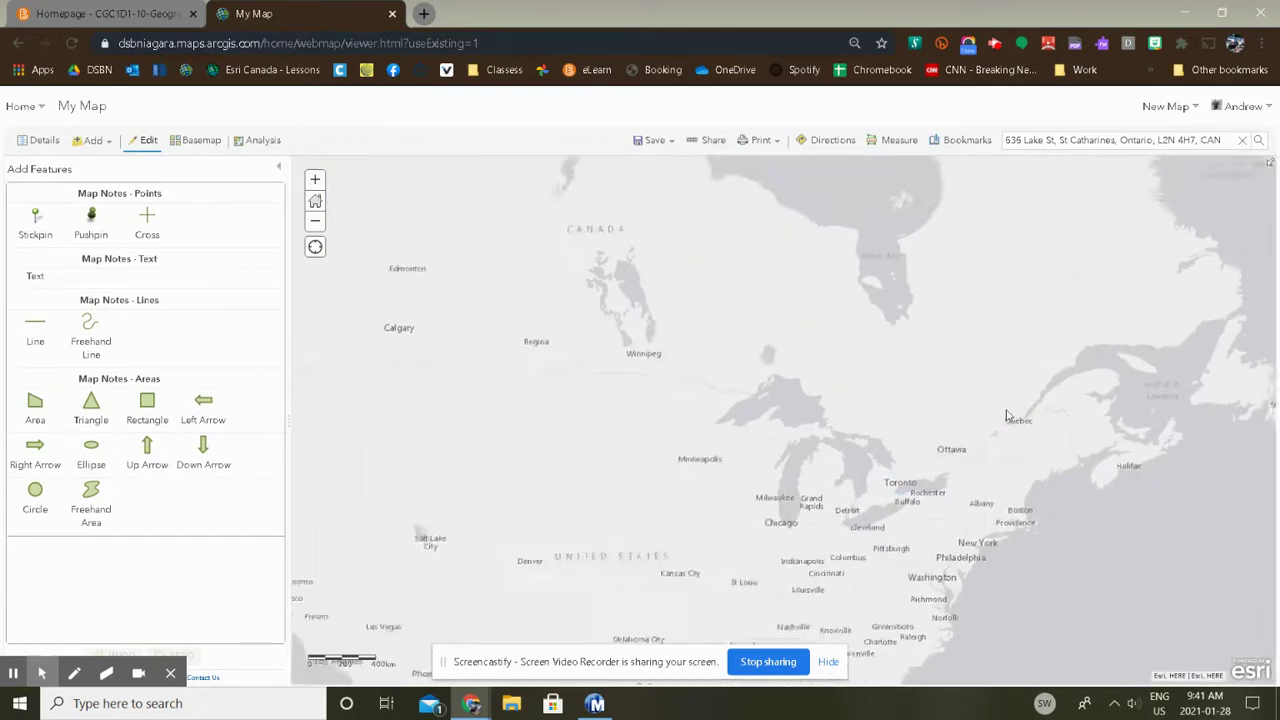
{"action": "left_click_drag", "start_coordinate": [963, 357], "coordinate": [875, 435]}
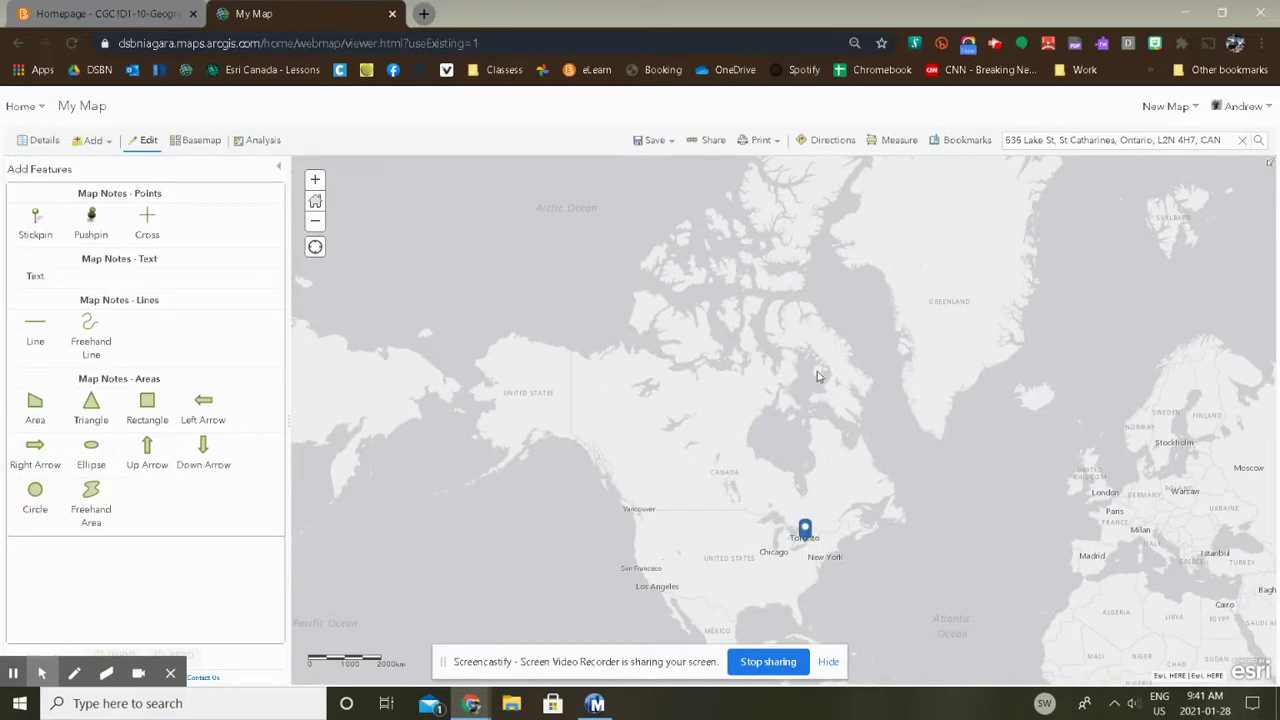
{"action": "left_click_drag", "start_coordinate": [817, 376], "coordinate": [764, 416]}
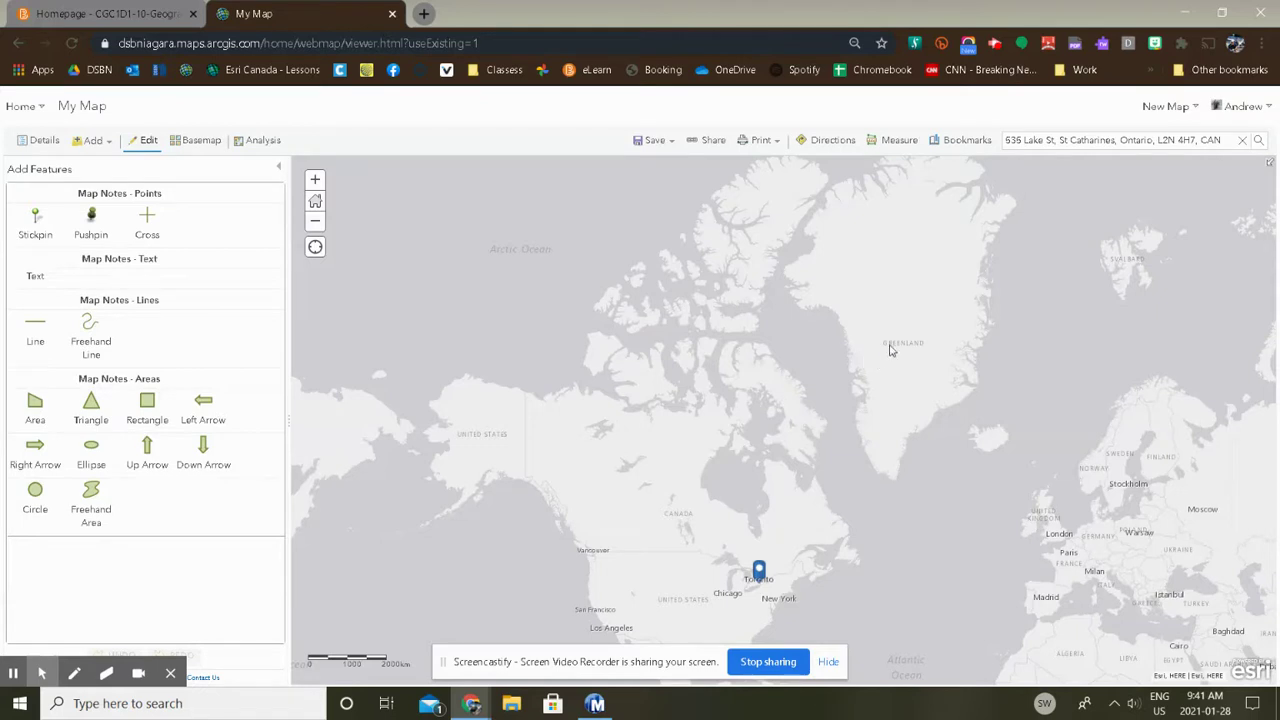
{"action": "left_click", "coordinate": [664, 142]}
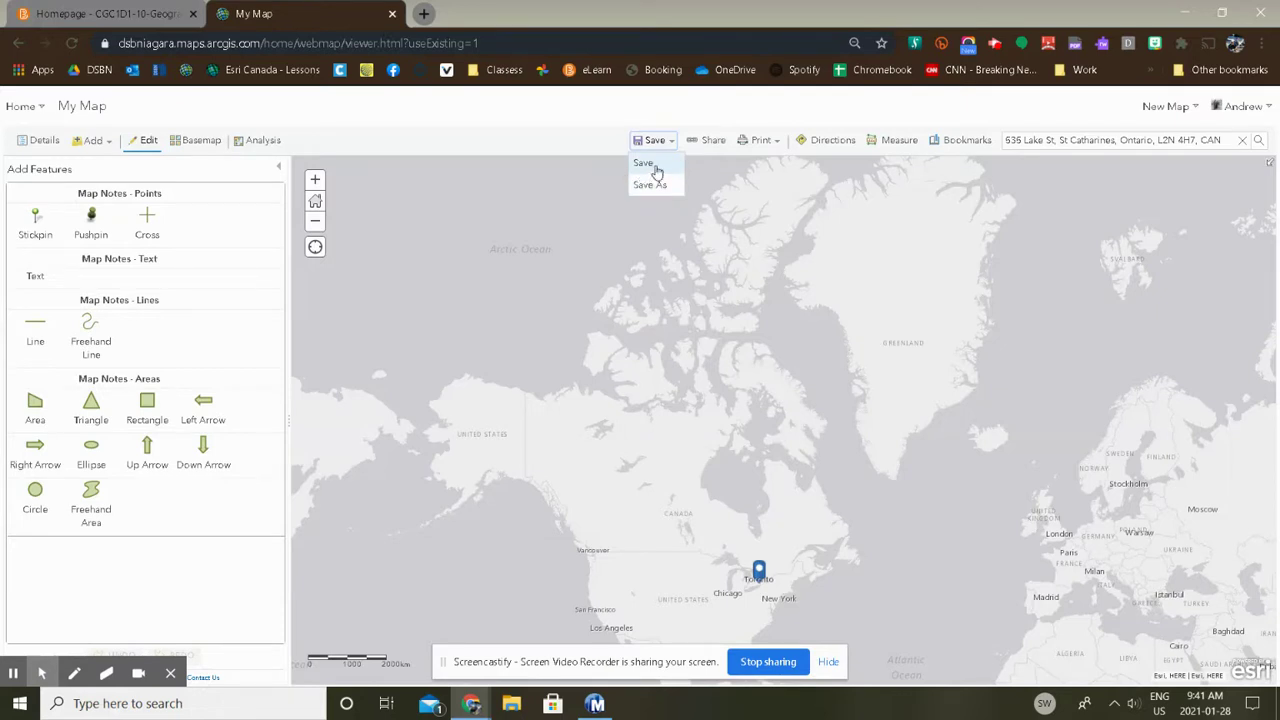
{"action": "left_click", "coordinate": [660, 166]}
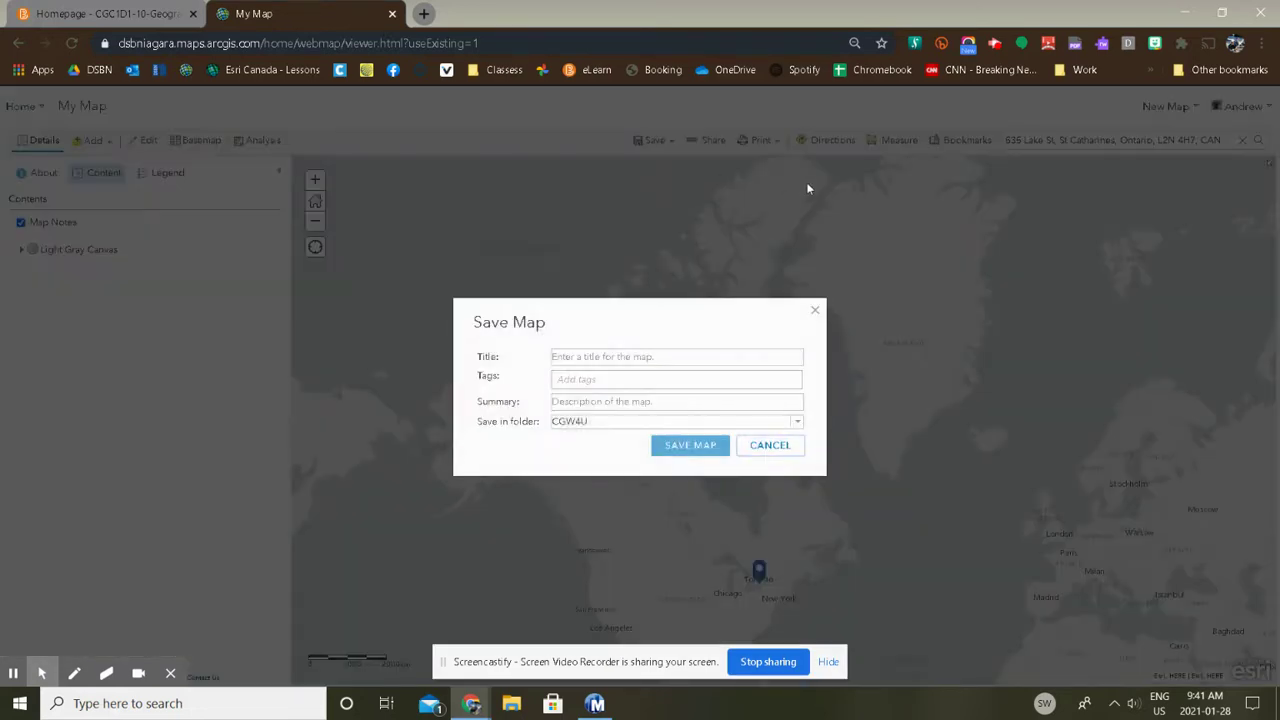
Title the map 'Political Map of Canada' and tag it Canada.
{"action": "left_click", "coordinate": [626, 358]}
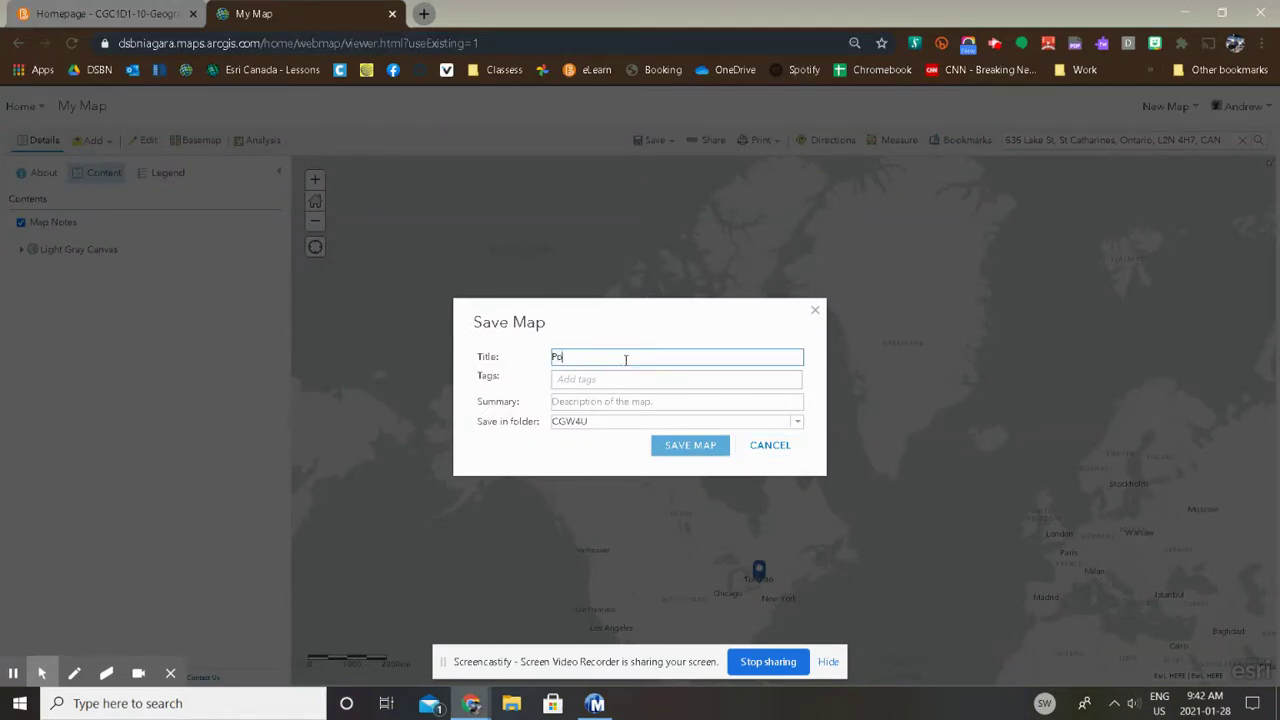
{"action": "type", "text": "Political Map of"}
{"action": "left_click", "coordinate": [600, 380]}
{"action": "type", "text": "canada"}
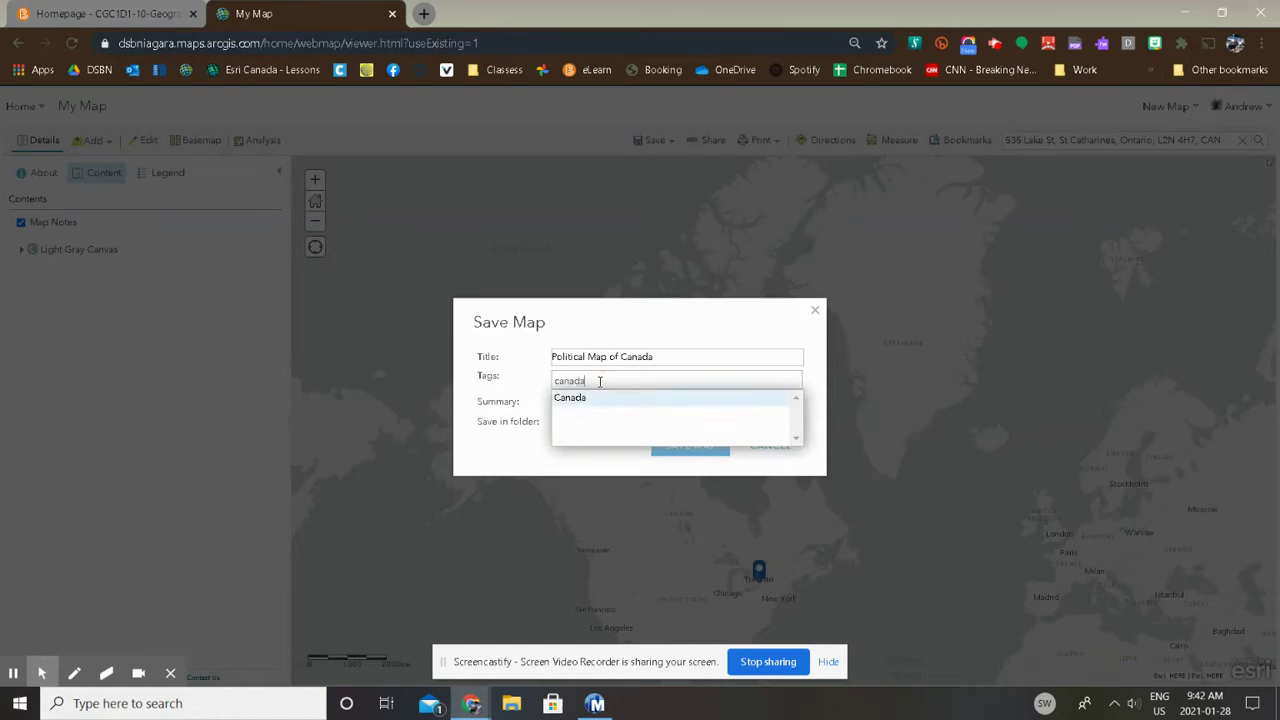
{"action": "left_click", "coordinate": [586, 399]}
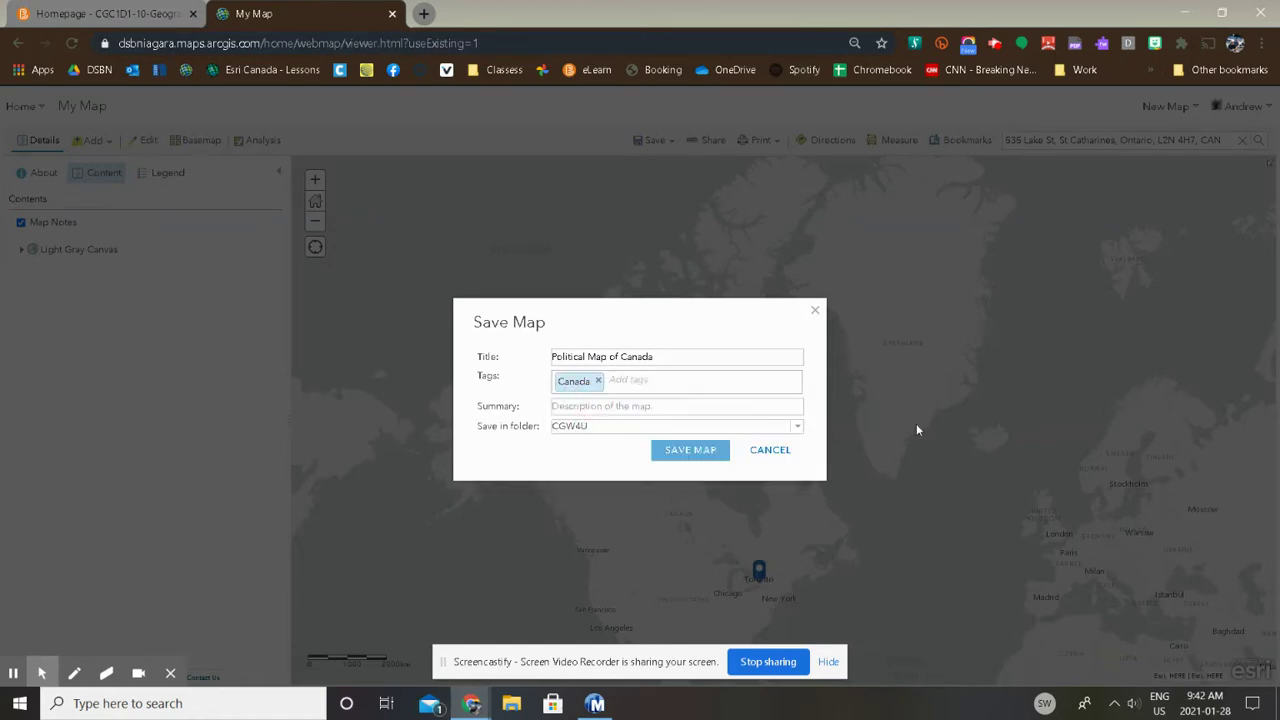
{"action": "left_click", "coordinate": [598, 382]}
{"action": "left_click", "coordinate": [702, 450]}
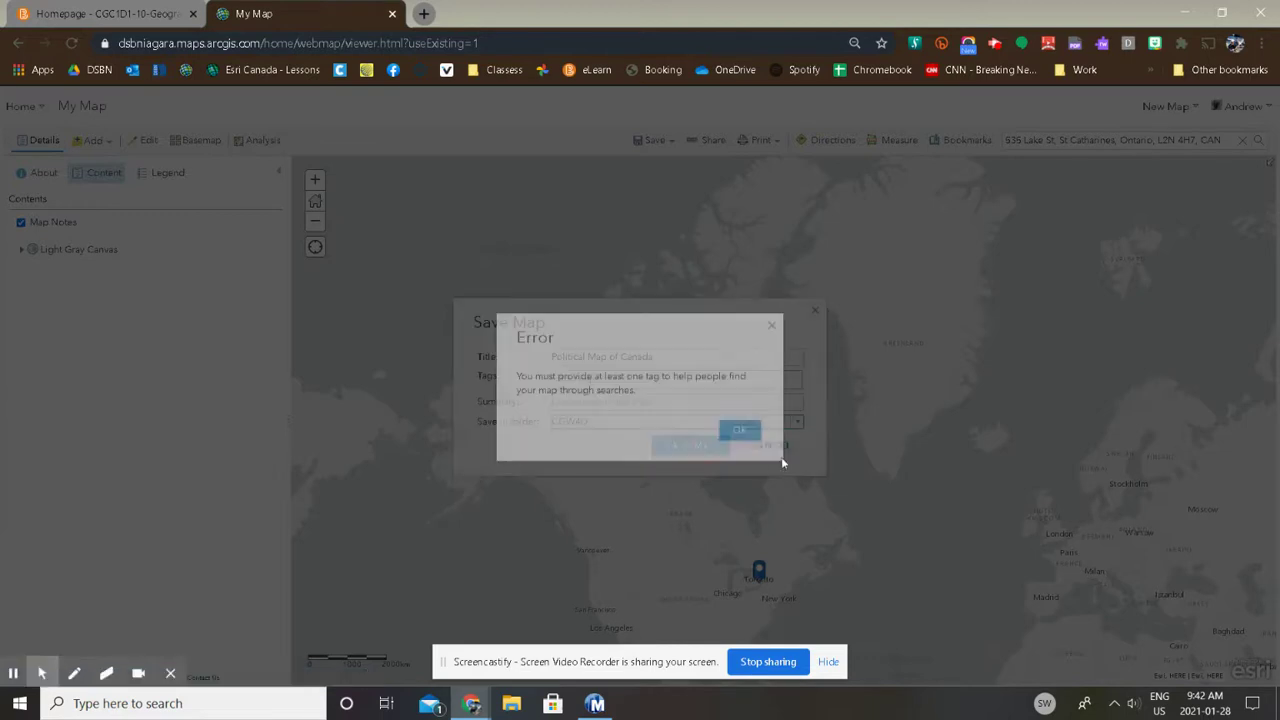
{"action": "left_click", "coordinate": [740, 430]}
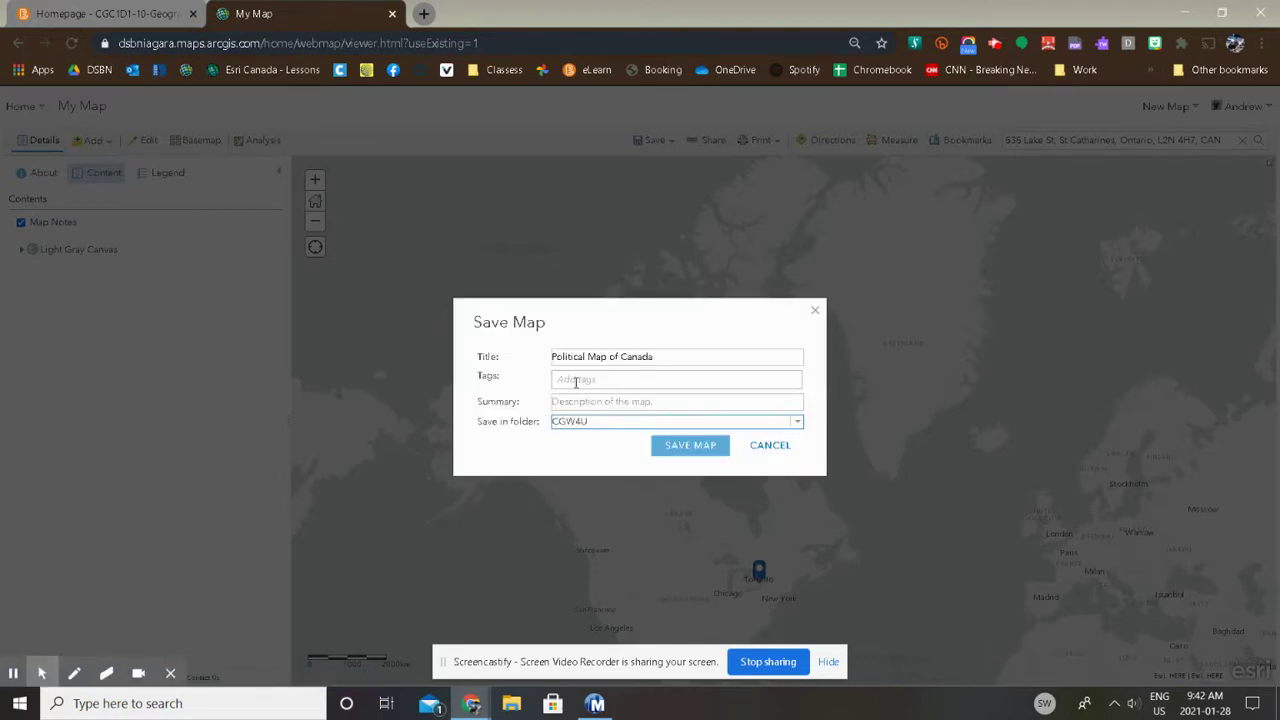
{"action": "left_click", "coordinate": [580, 381]}
{"action": "type", "text": "can"}
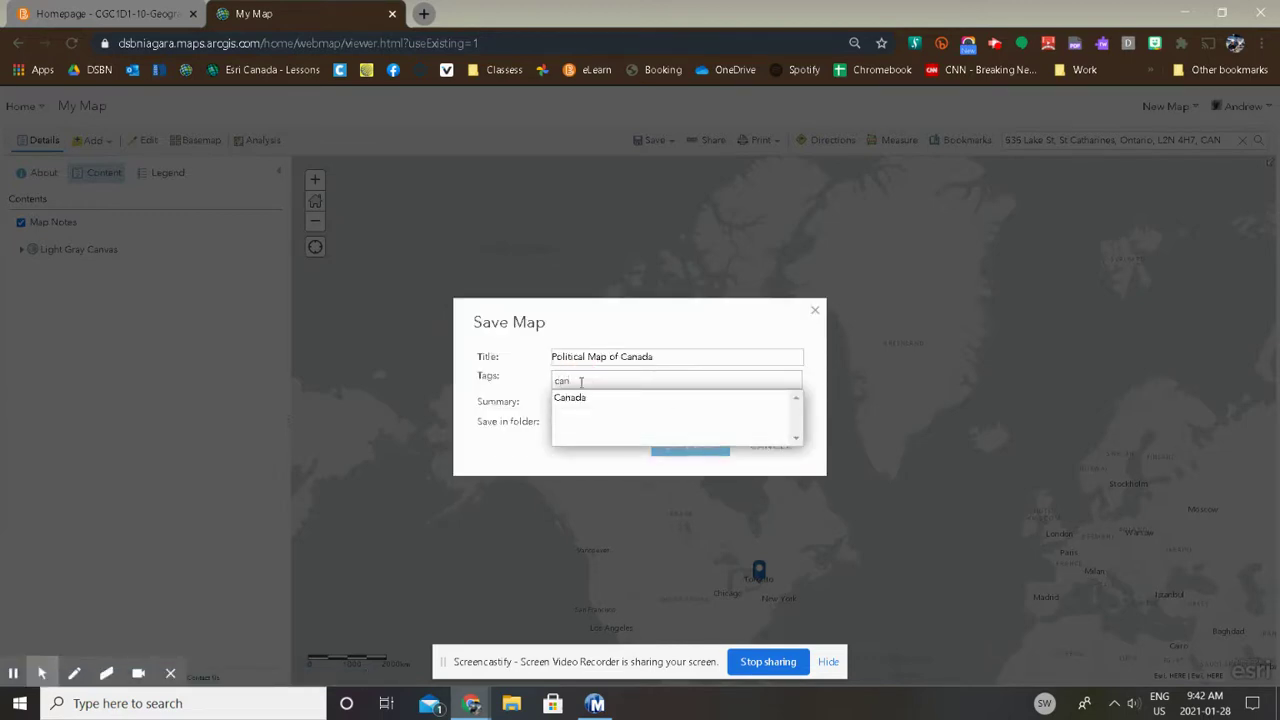
{"action": "left_click", "coordinate": [586, 397]}
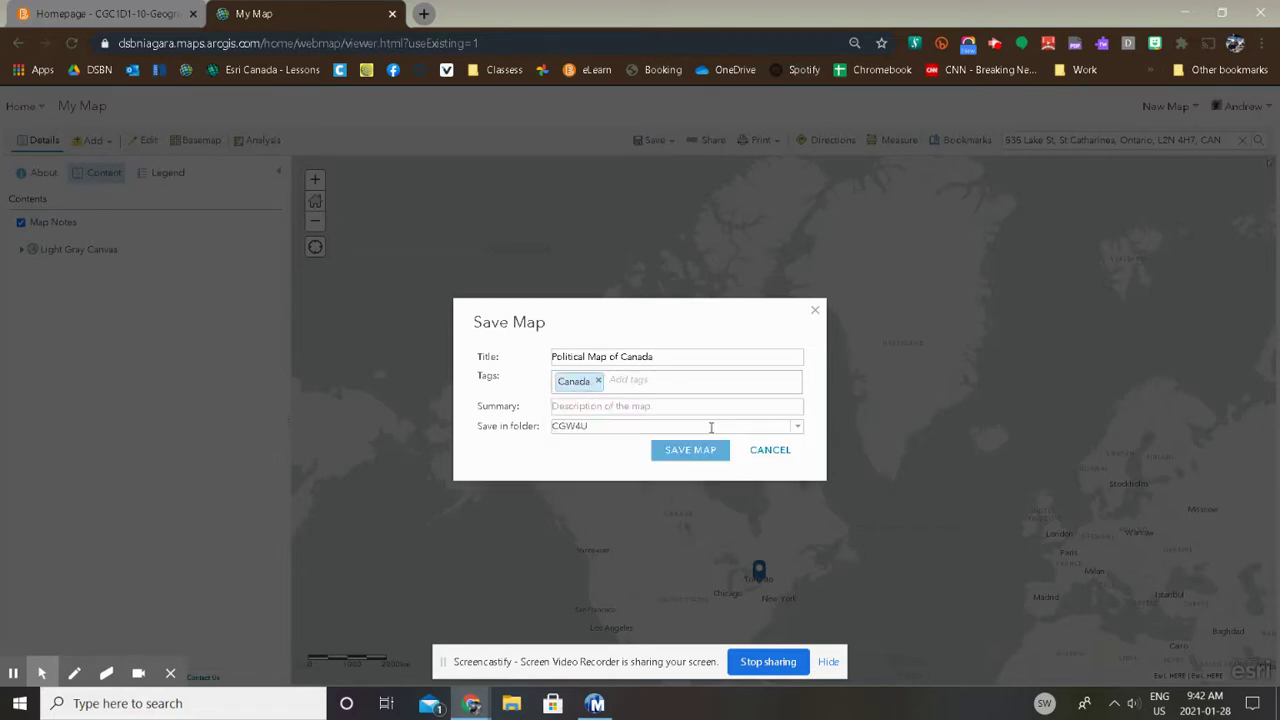
Save the map into the CGC1D folder.
{"action": "left_click", "coordinate": [797, 426]}
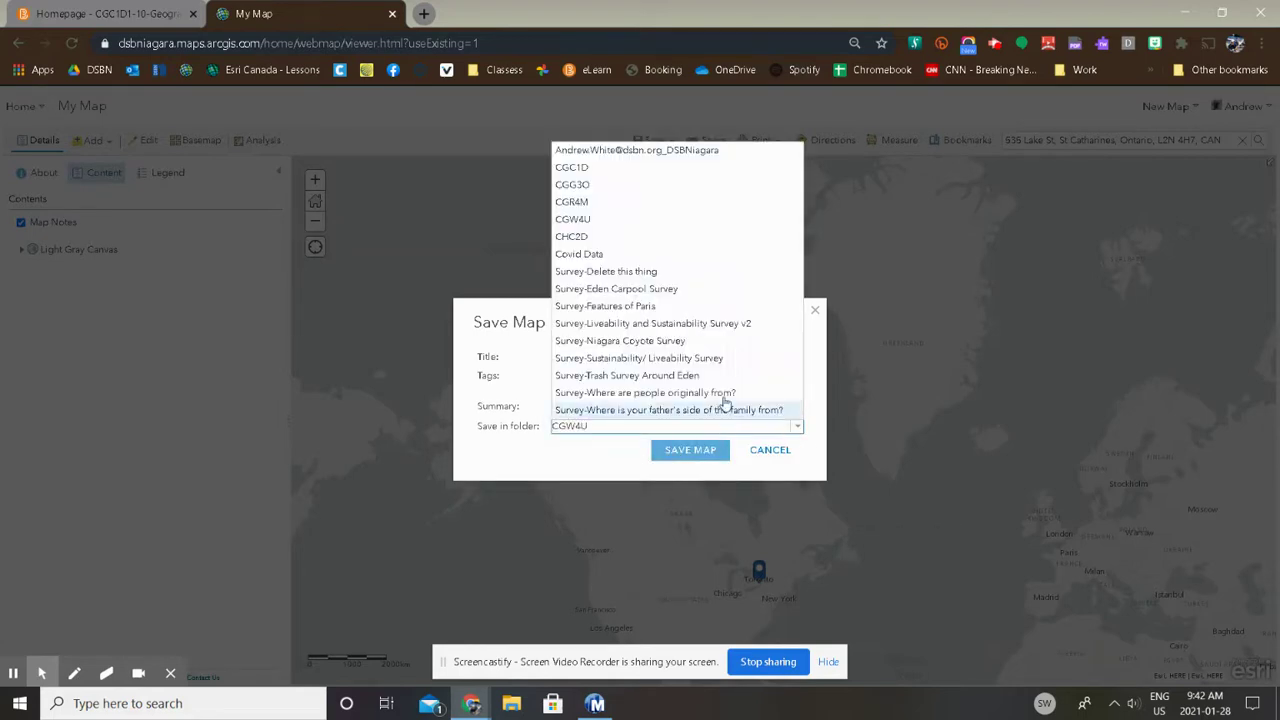
{"action": "left_click", "coordinate": [588, 172]}
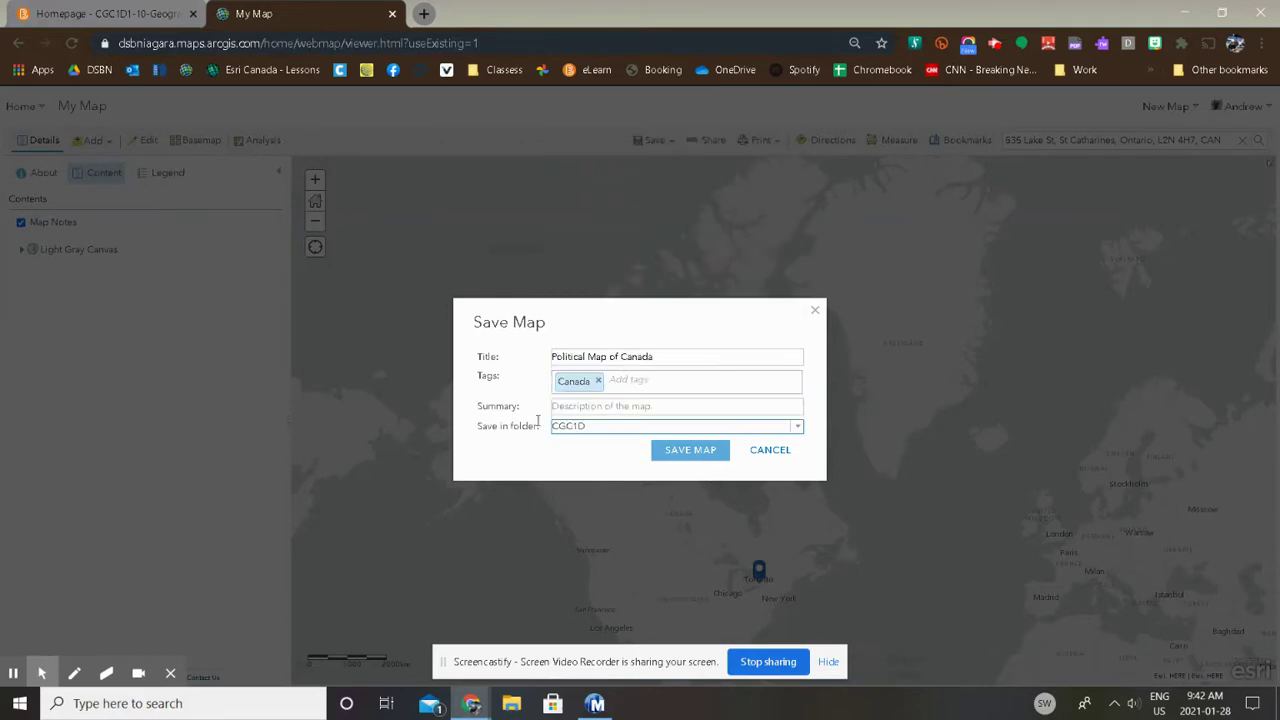
{"action": "left_click", "coordinate": [704, 452]}
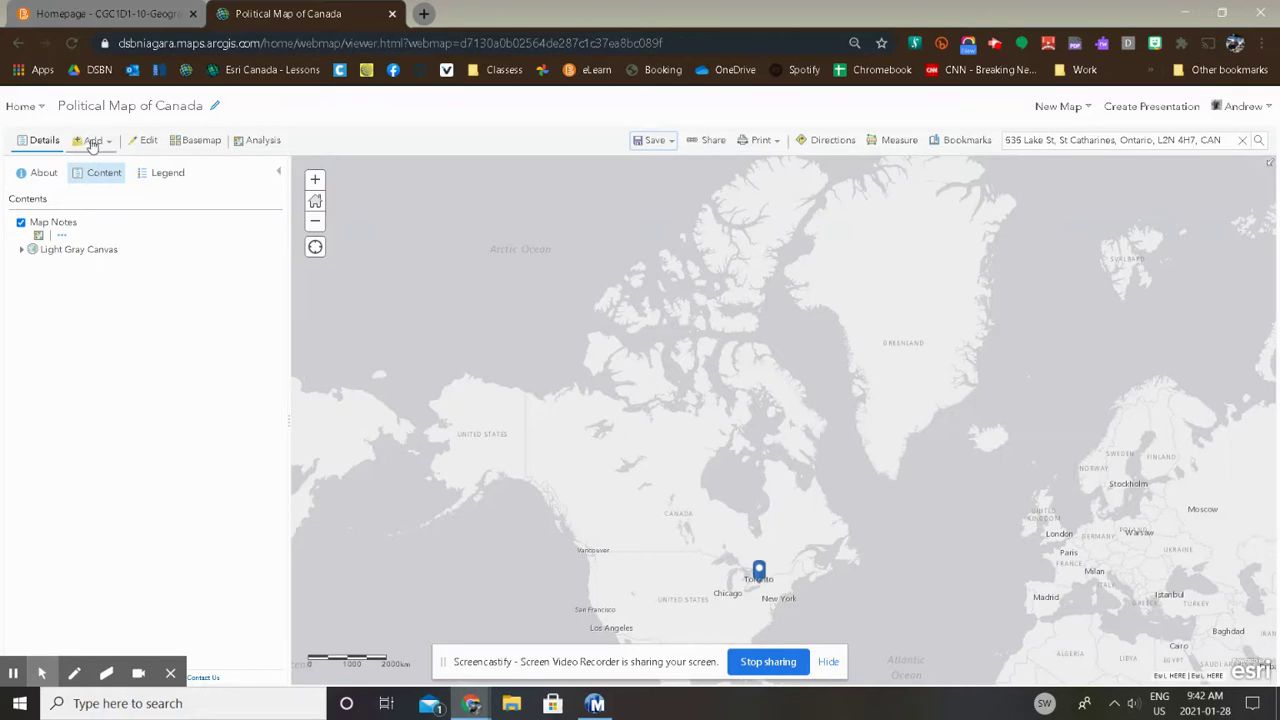
Search ArcGIS Online for Canada provinces and add the Provinces and Territories of Canada layer.
{"action": "left_click", "coordinate": [93, 144]}
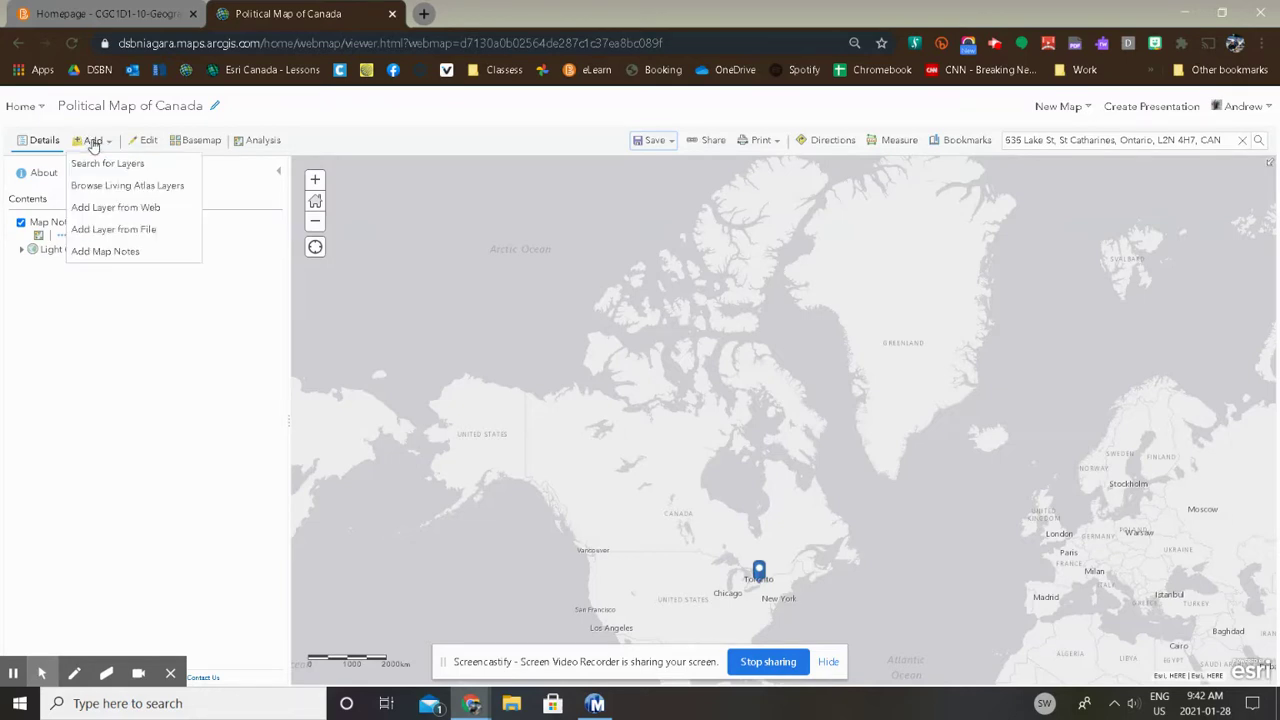
{"action": "left_click", "coordinate": [136, 165]}
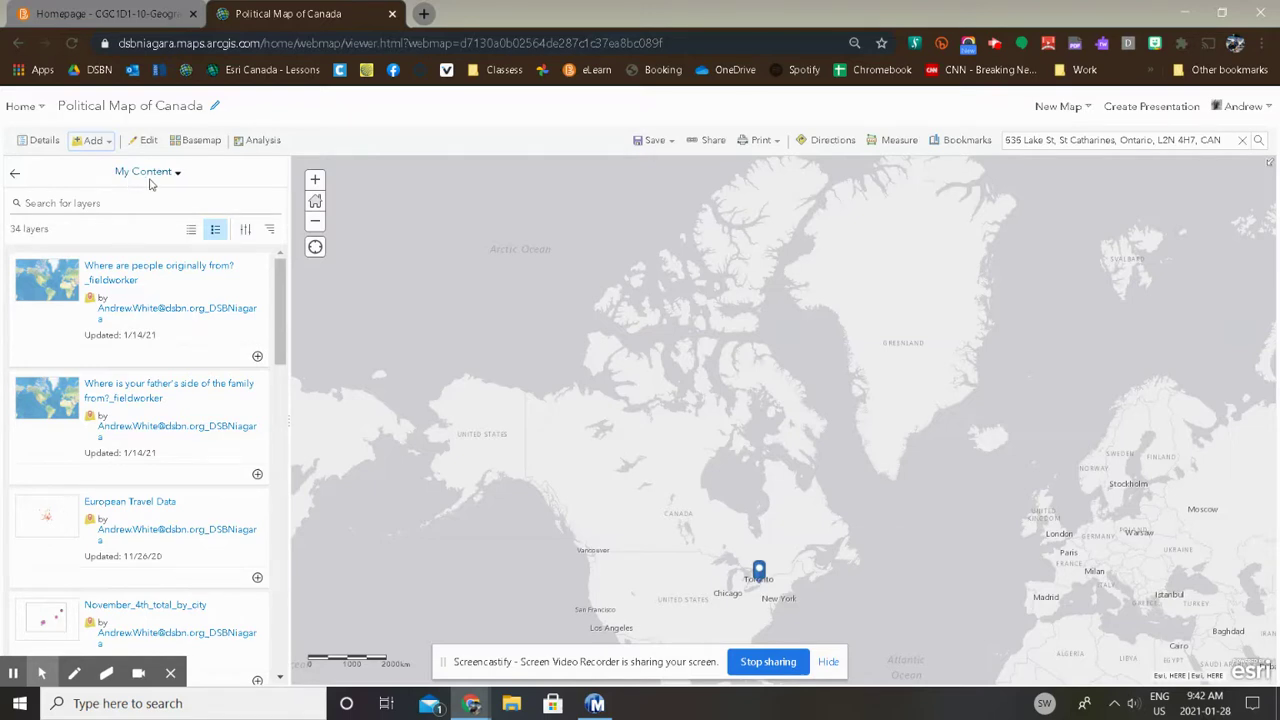
{"action": "left_click", "coordinate": [148, 172]}
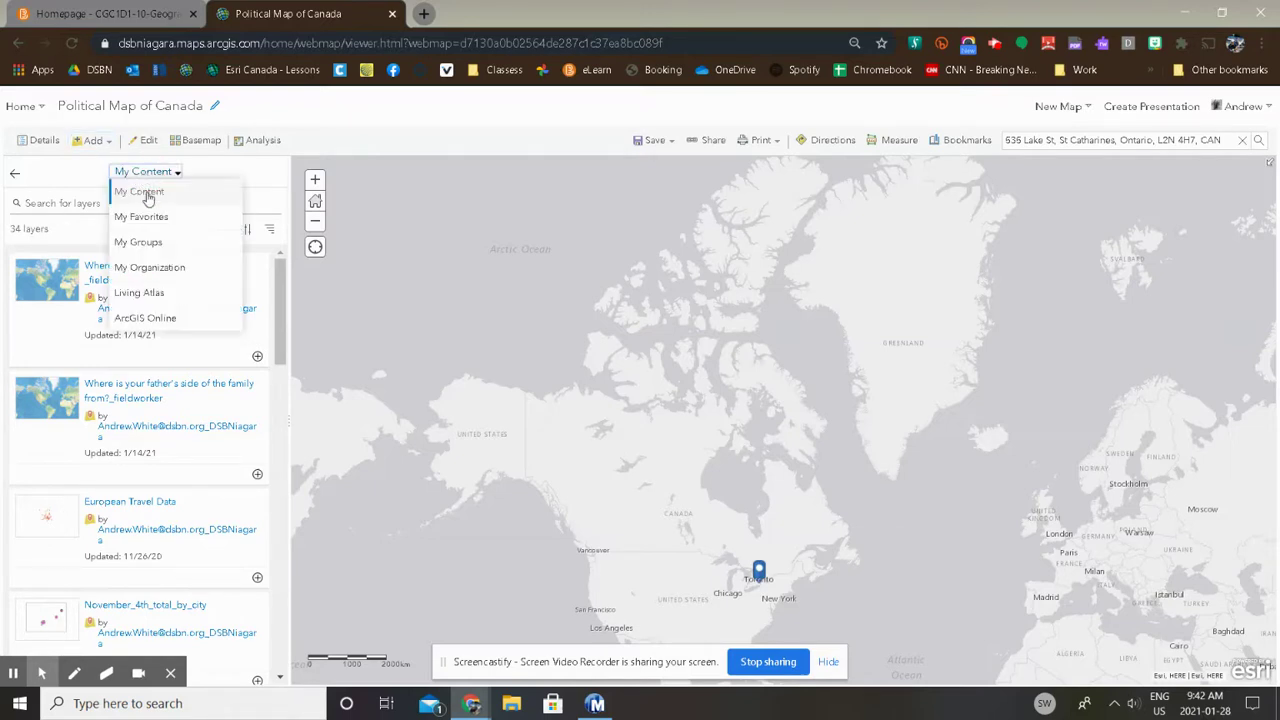
{"action": "left_click", "coordinate": [146, 318]}
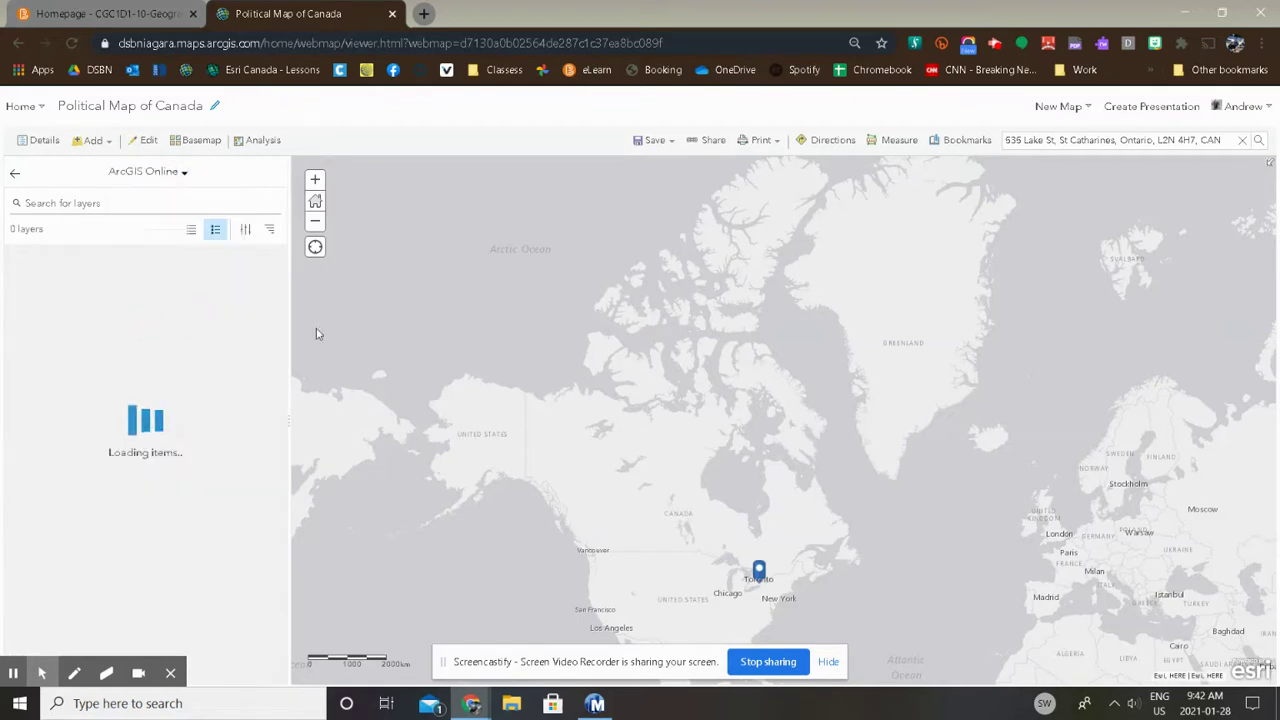
{"action": "left_click", "coordinate": [100, 203]}
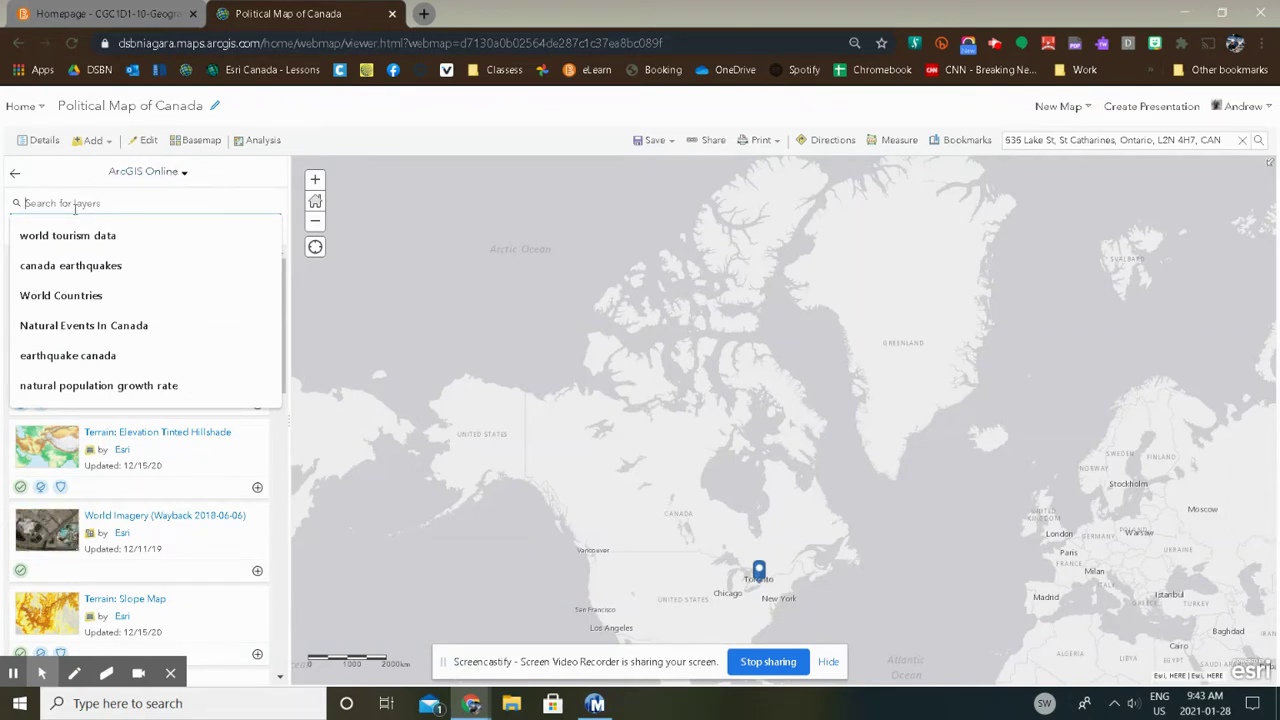
{"action": "type", "text": "cana"}
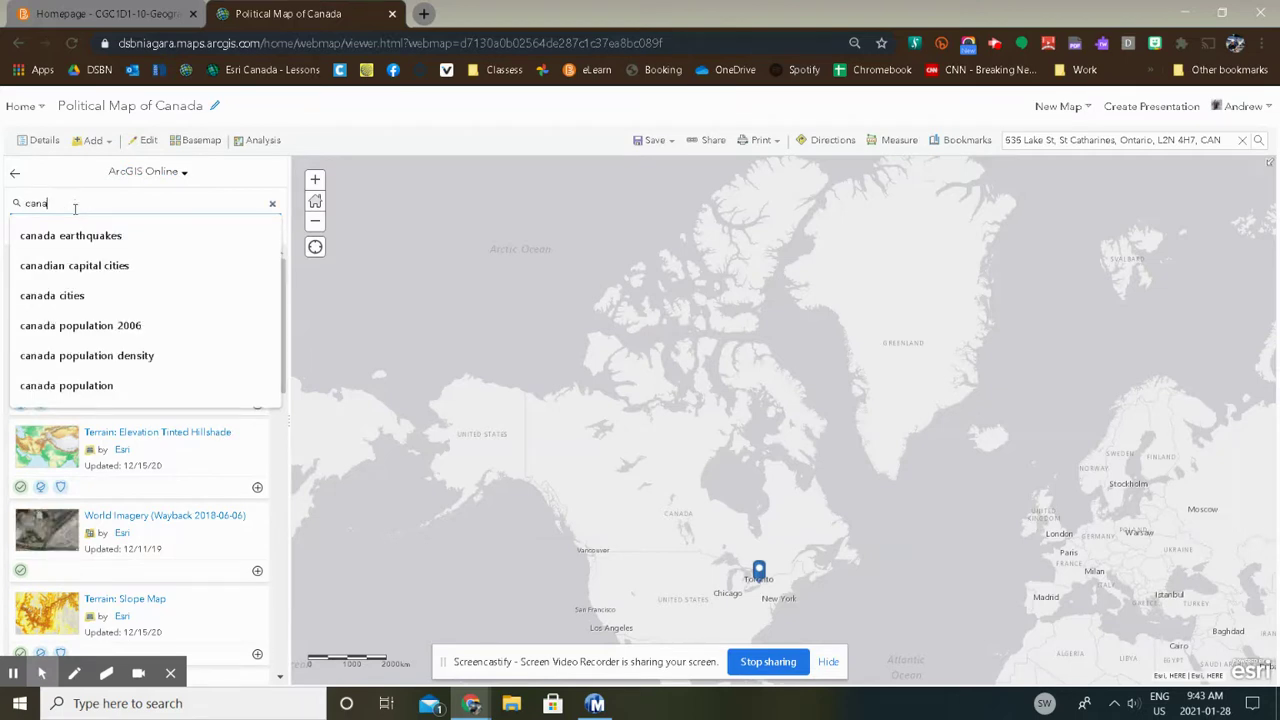
{"action": "type", "text": "da poec"}
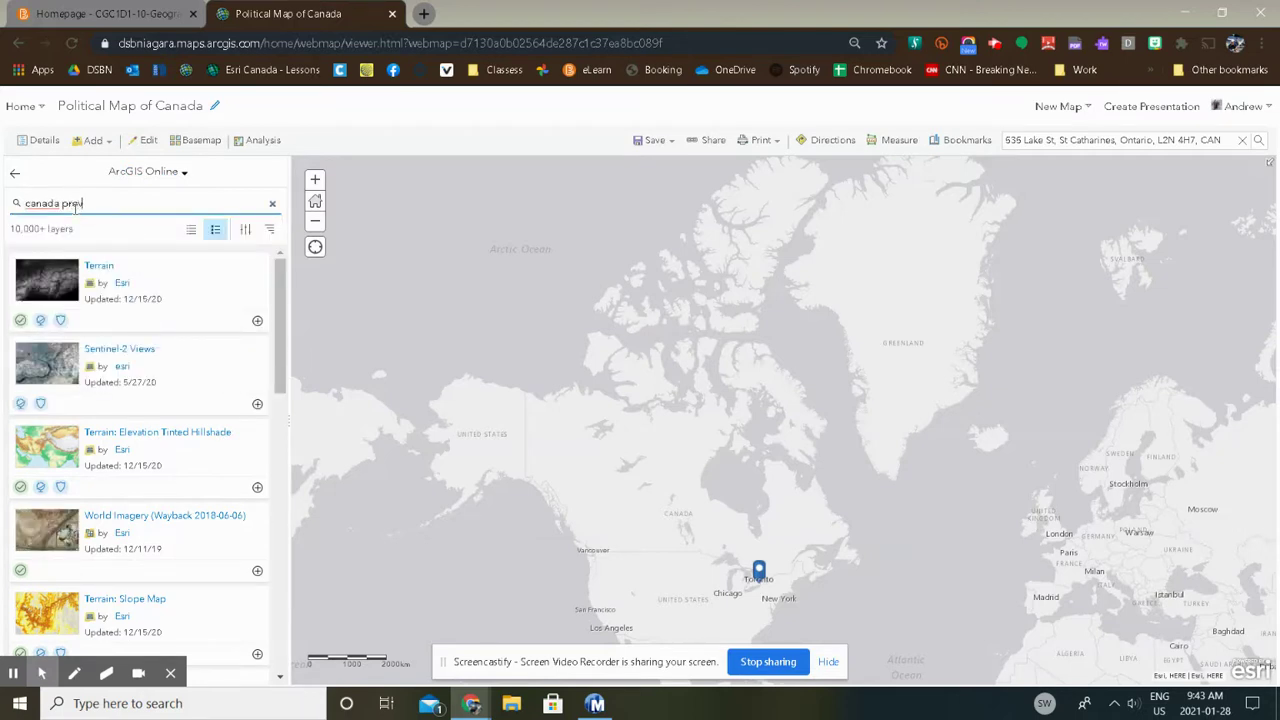
{"action": "type", "text": "inces"}
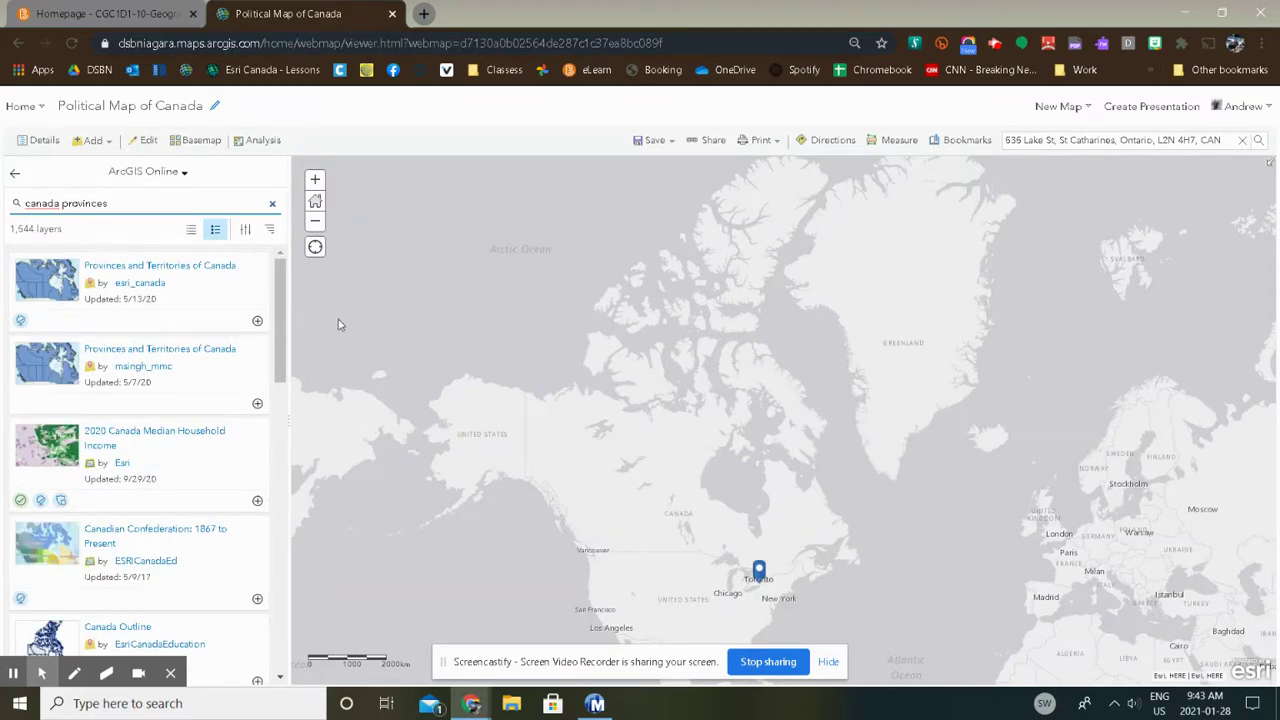
{"action": "left_click", "coordinate": [258, 324]}
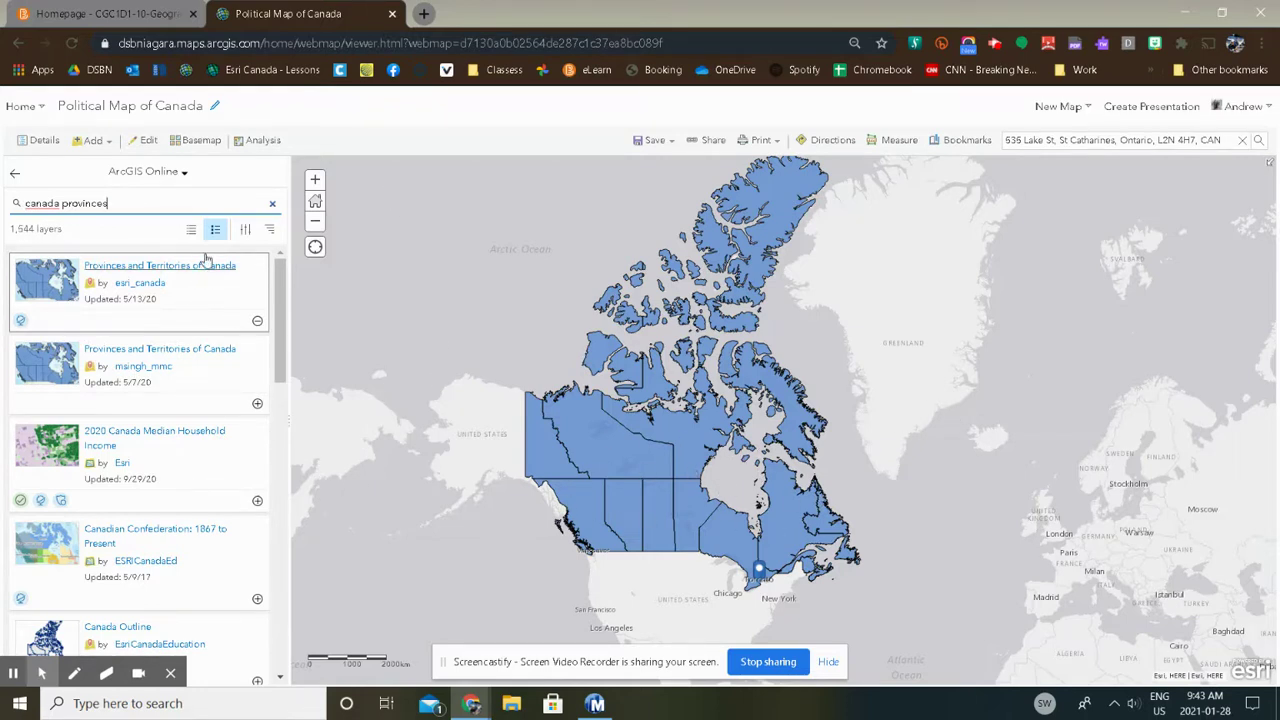
{"action": "left_click", "coordinate": [40, 142]}
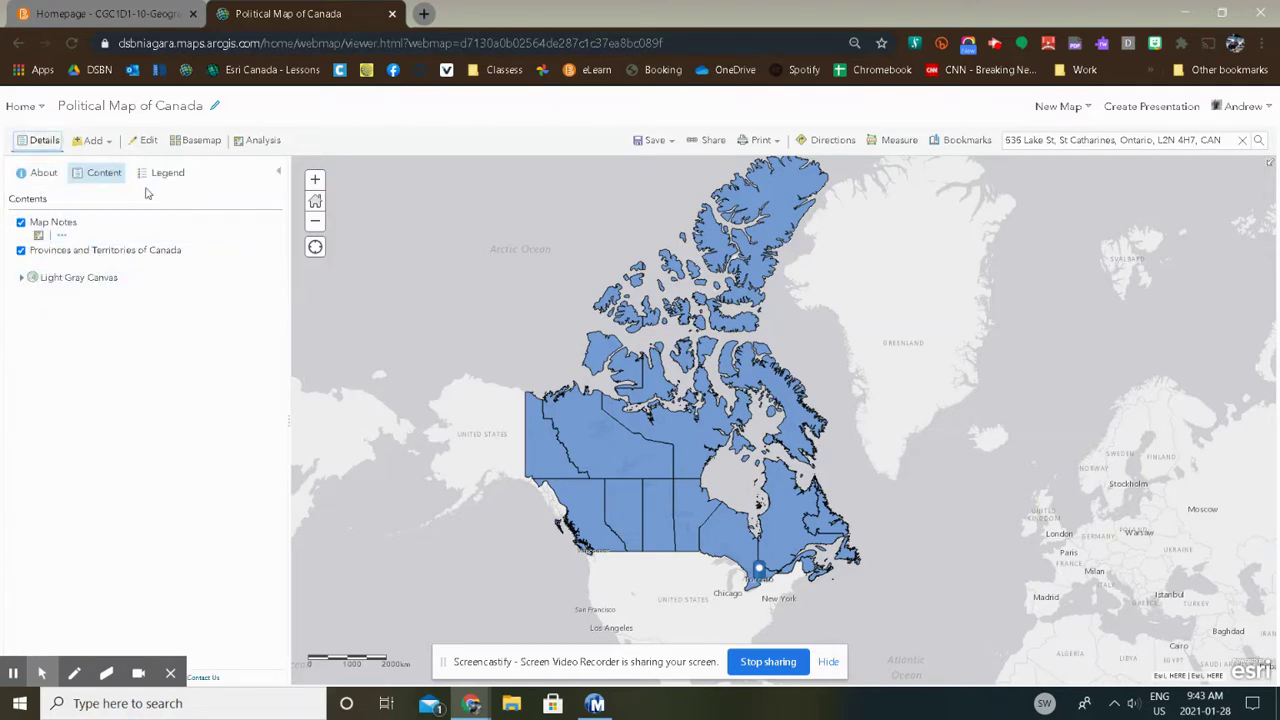
Restyle the provinces layer with unique colours by English Name.
{"action": "left_click", "coordinate": [40, 174]}
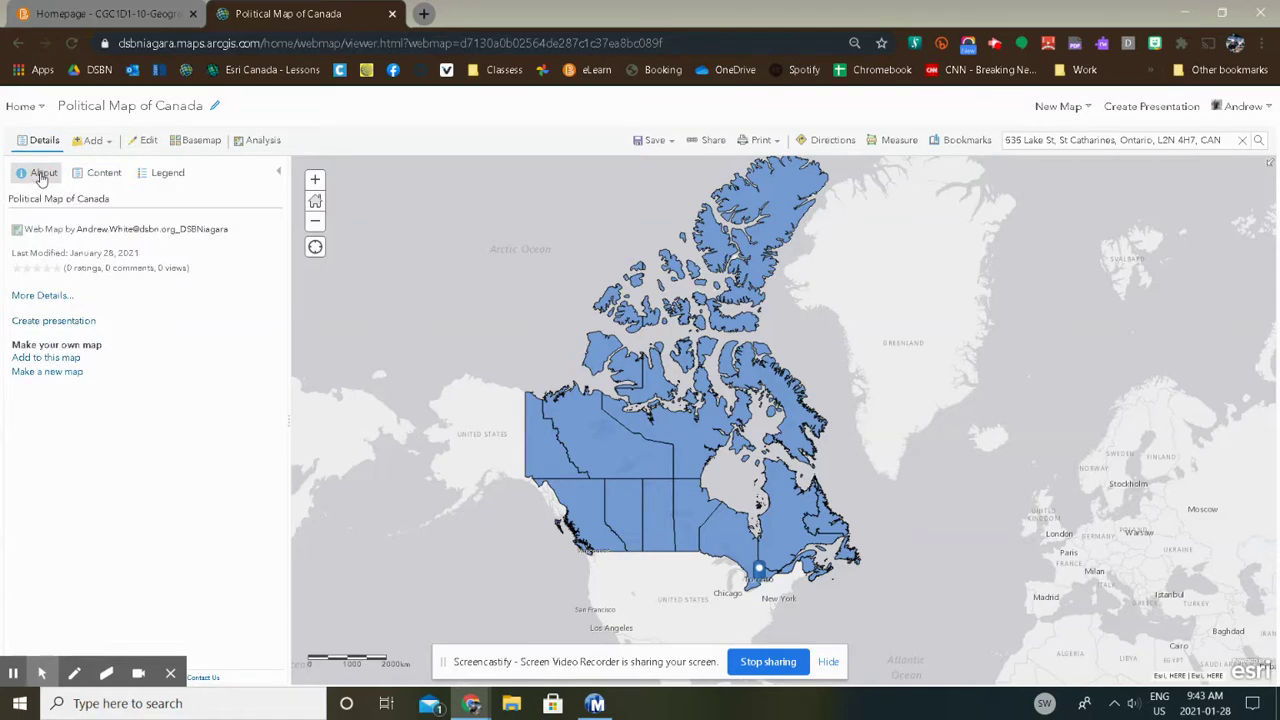
{"action": "left_click", "coordinate": [102, 174]}
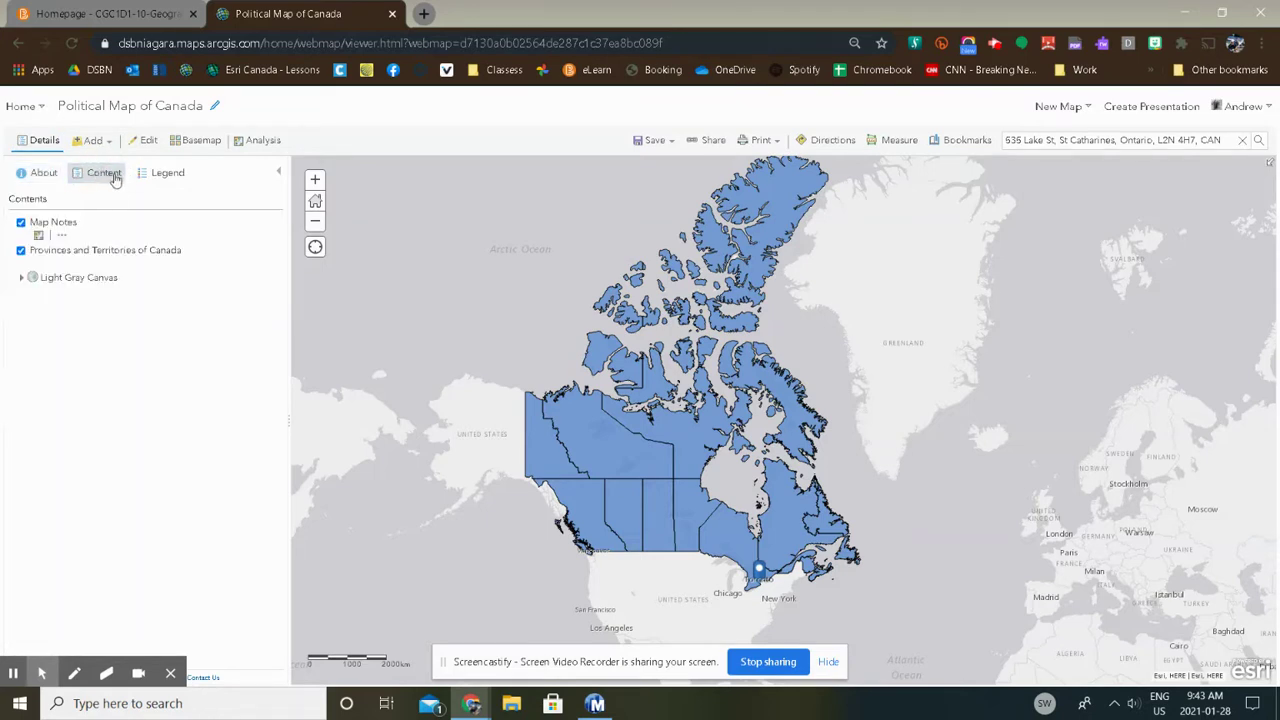
{"action": "left_click", "coordinate": [118, 252]}
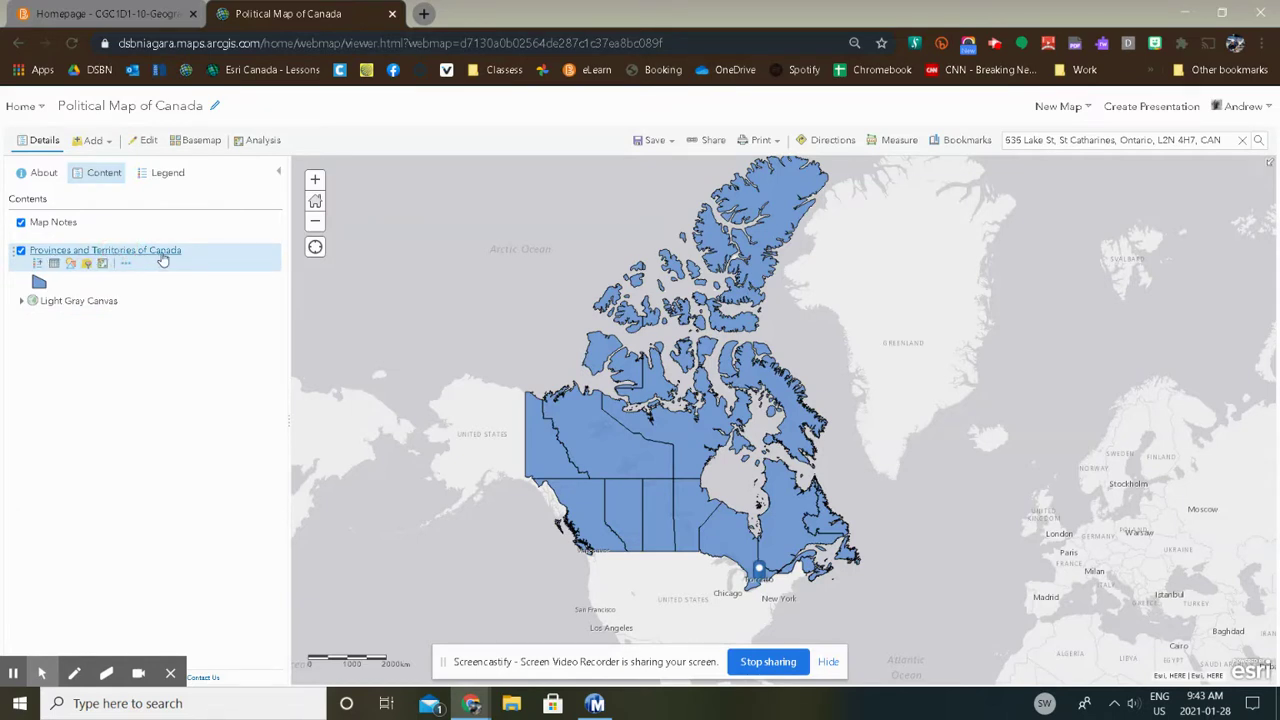
{"action": "left_click", "coordinate": [70, 264]}
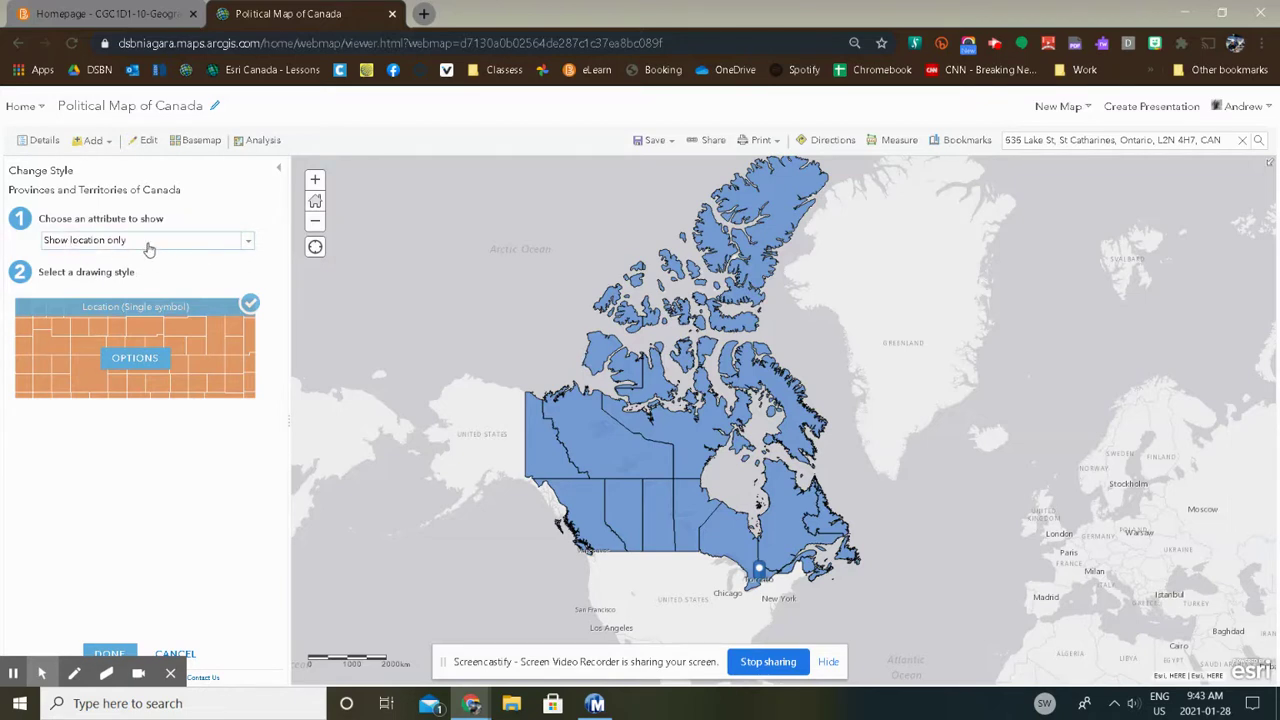
{"action": "left_click", "coordinate": [121, 242]}
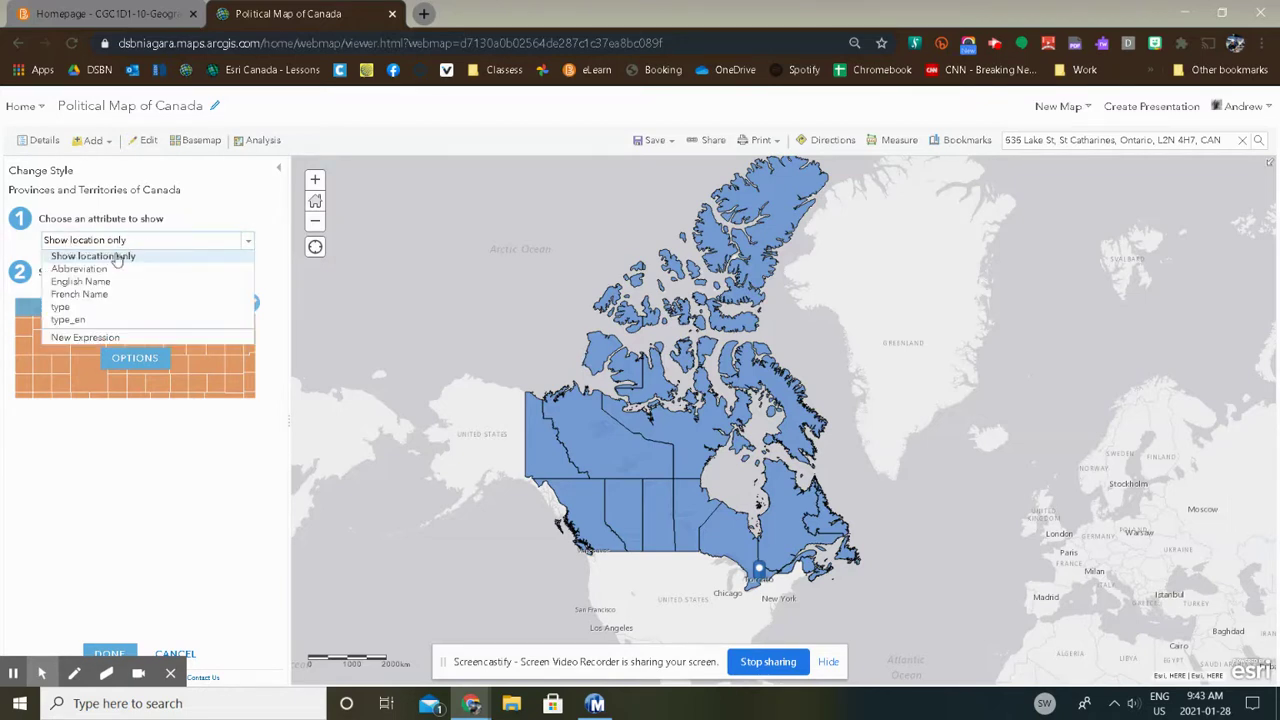
{"action": "left_click", "coordinate": [106, 281]}
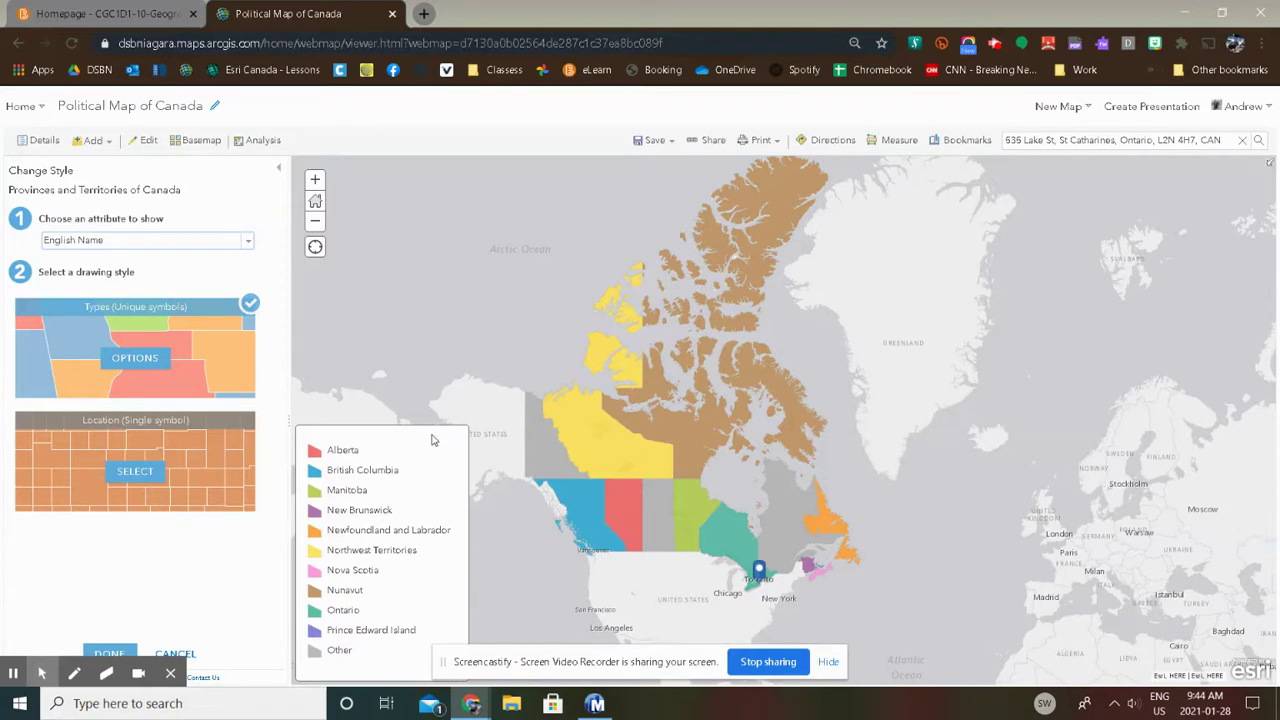
Ungroup the Other provinces, set Ontario's fill to dark red #730000, and finish styling.
{"action": "left_click", "coordinate": [136, 358]}
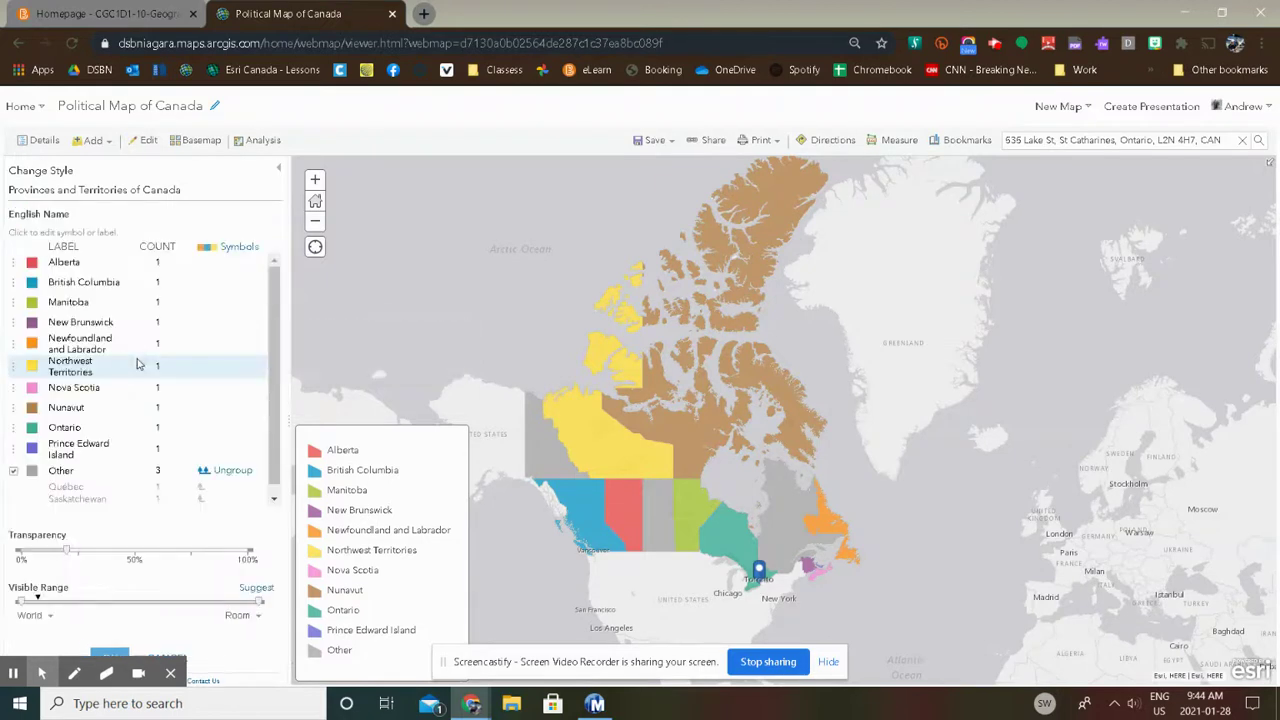
{"action": "left_click", "coordinate": [233, 472]}
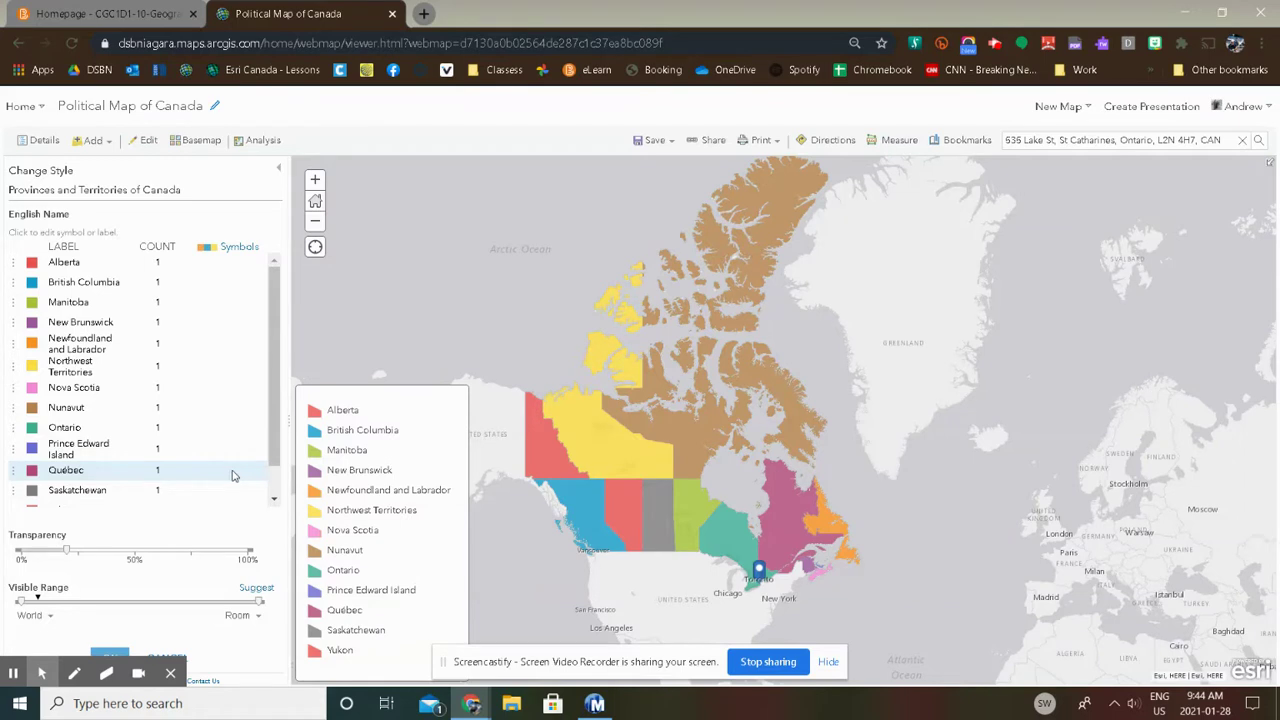
{"action": "mouse_move", "coordinate": [275, 445]}
{"action": "left_mouse_down"}
{"action": "mouse_move", "coordinate": [275, 470]}
{"action": "mouse_move", "coordinate": [276, 446]}
{"action": "left_mouse_up"}
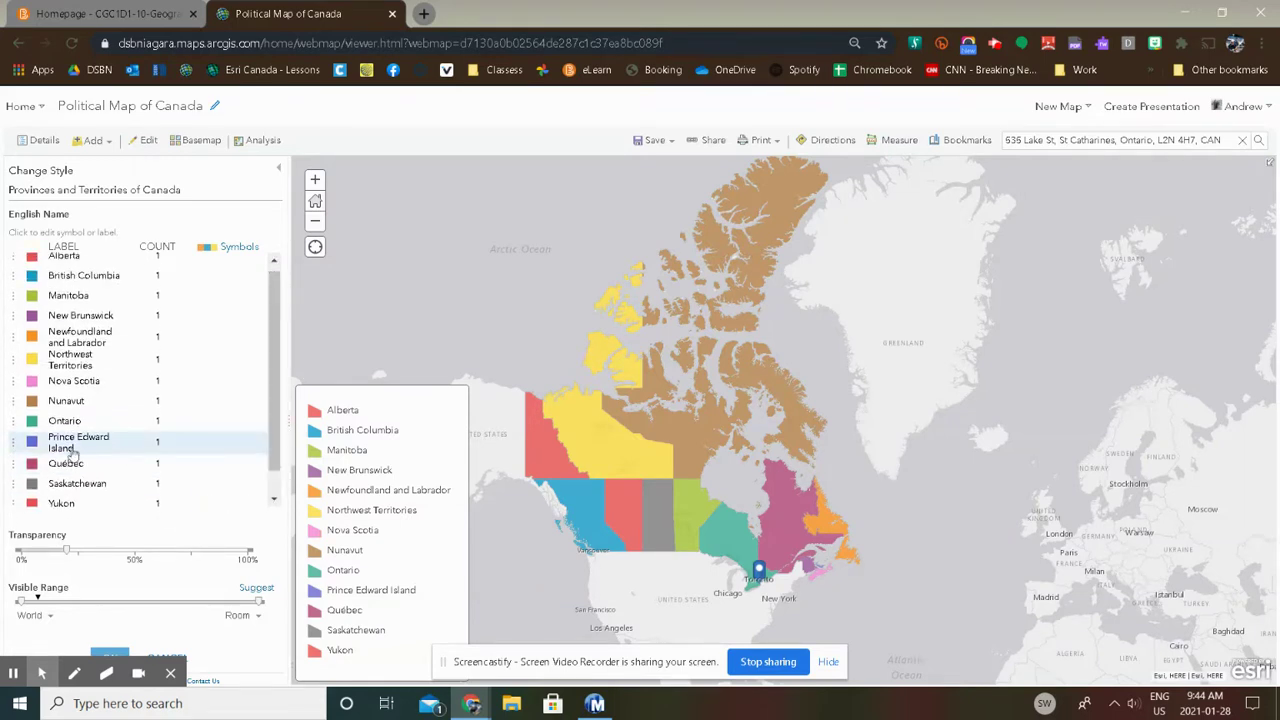
{"action": "left_click", "coordinate": [32, 424]}
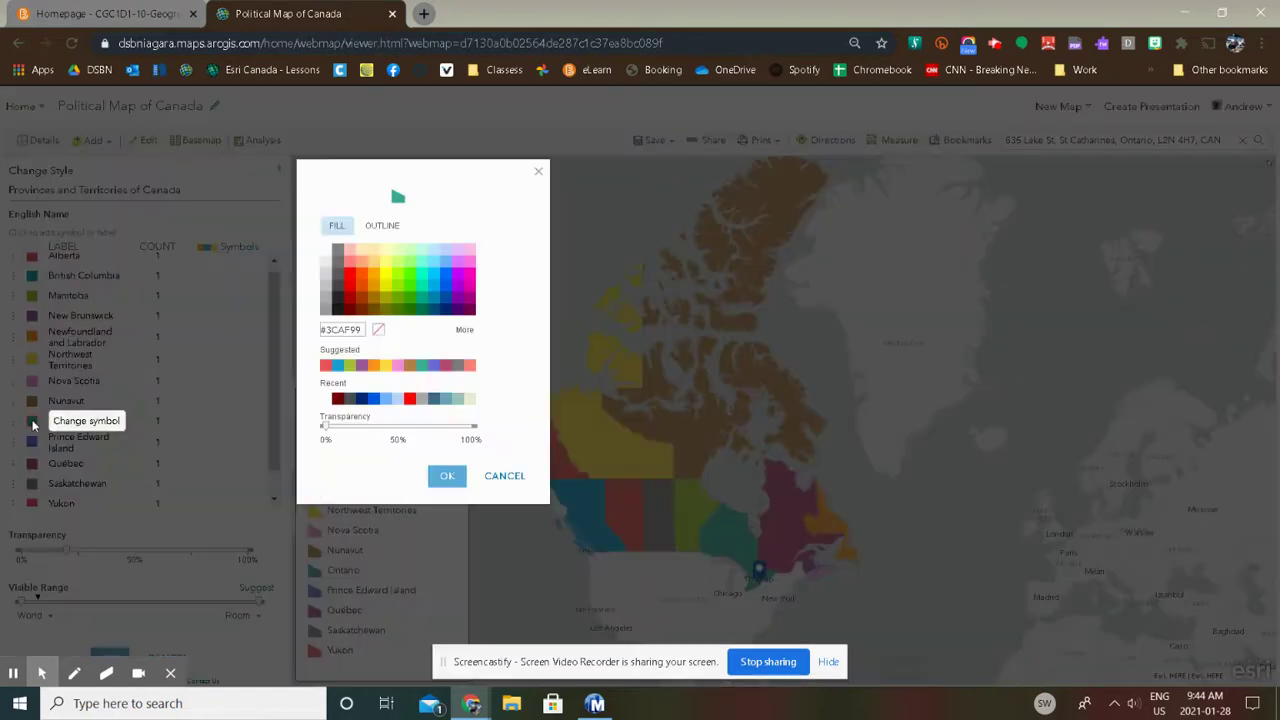
{"action": "left_click", "coordinate": [350, 312]}
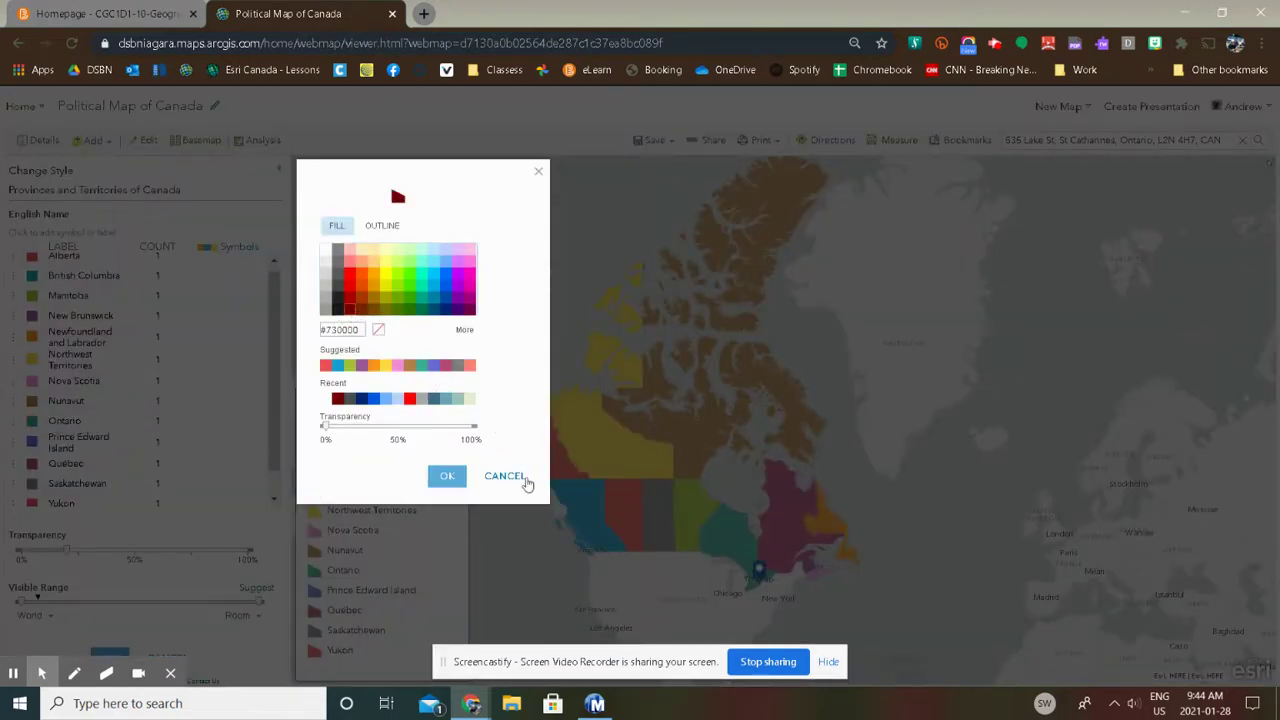
{"action": "left_click", "coordinate": [447, 476]}
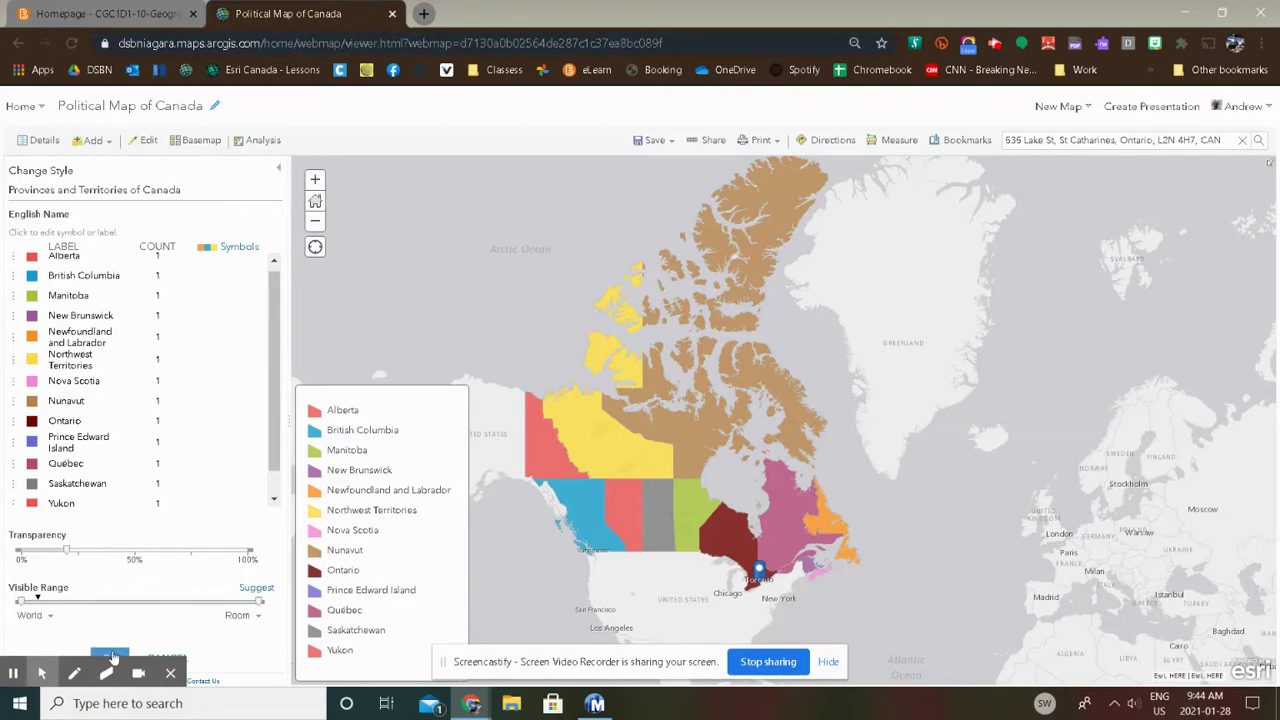
{"action": "left_click", "coordinate": [111, 656]}
{"action": "left_click", "coordinate": [109, 654]}
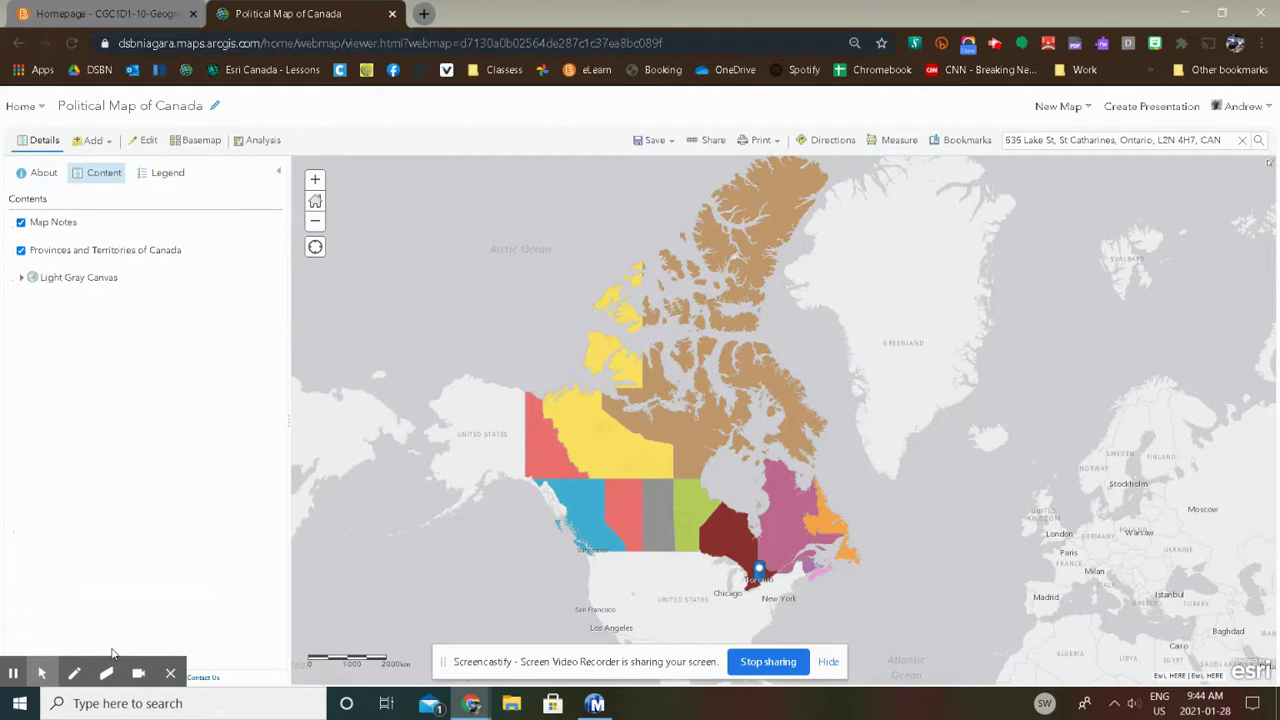
Save the map and add the Canadian Capitals layer from a 'canadian capital cities' search.
{"action": "left_click", "coordinate": [651, 140]}
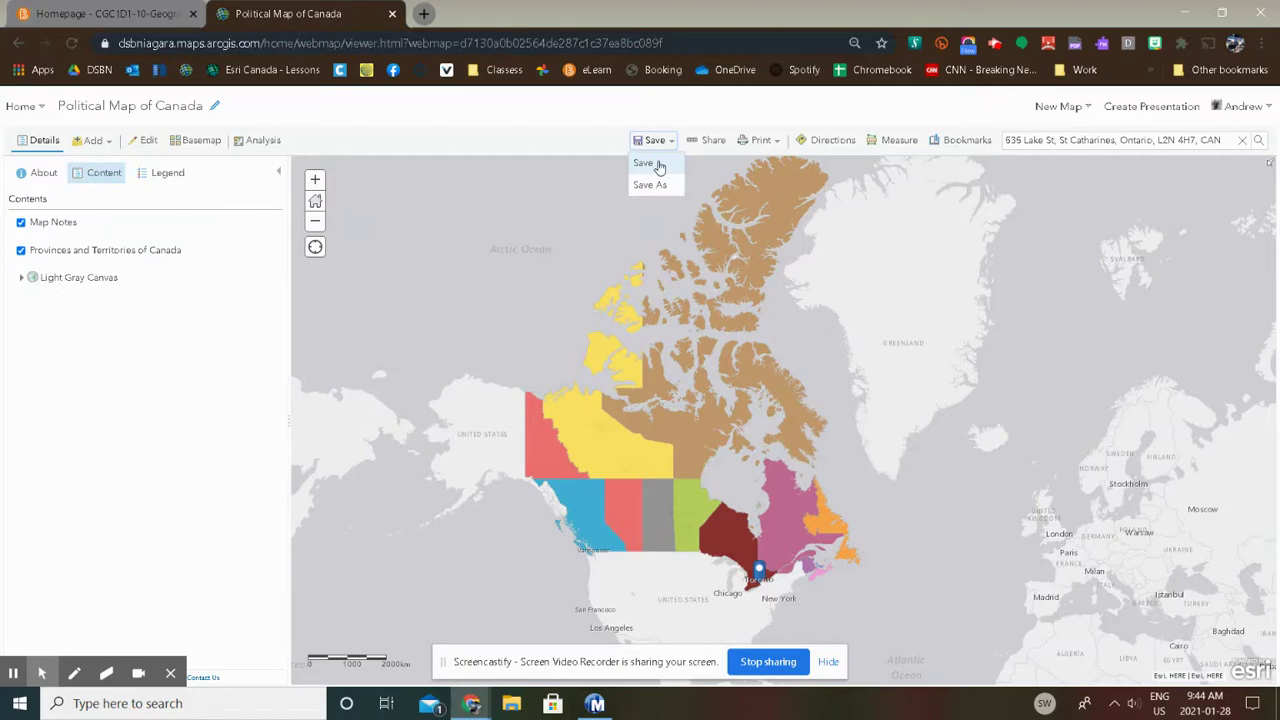
{"action": "left_click", "coordinate": [659, 165]}
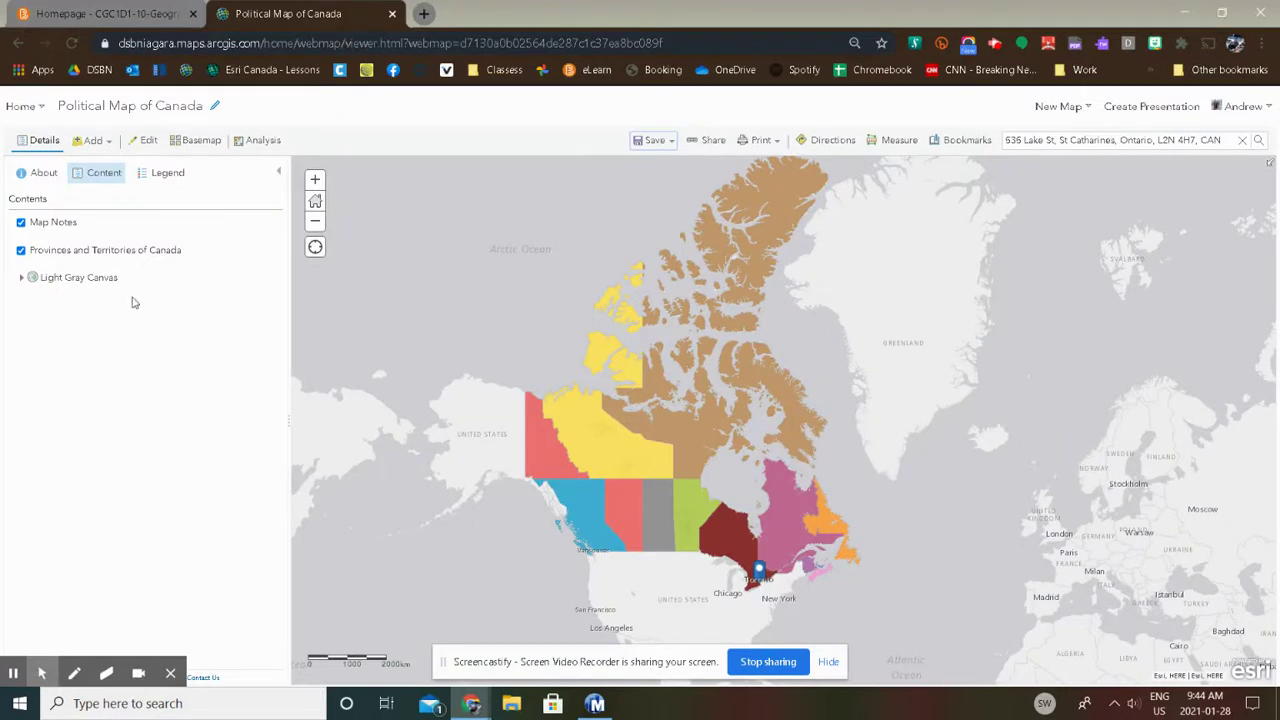
{"action": "left_click", "coordinate": [100, 141]}
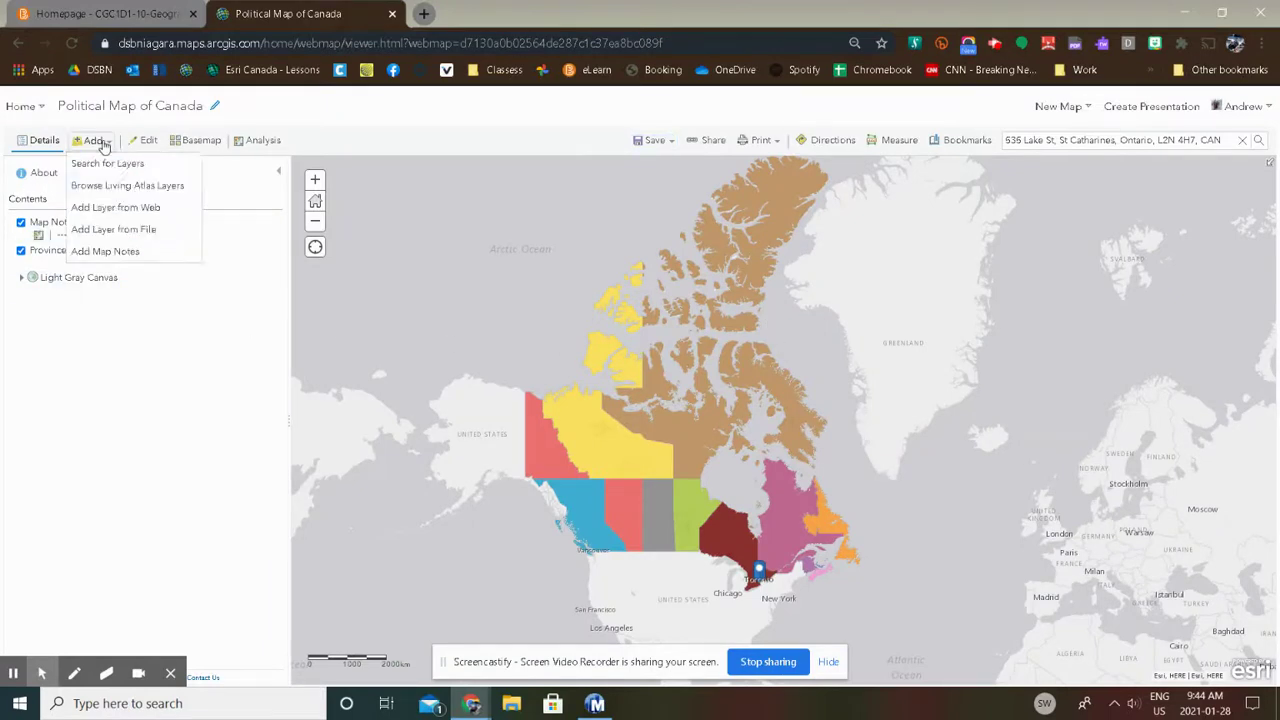
{"action": "left_click", "coordinate": [115, 164]}
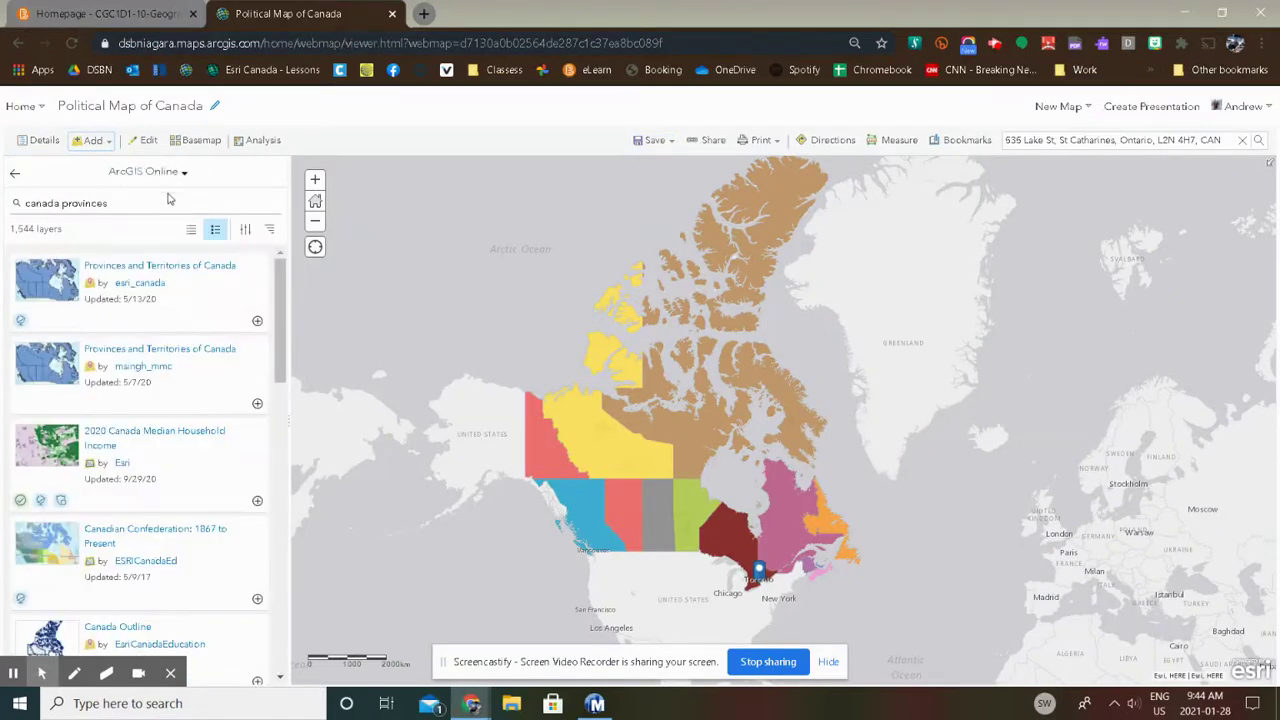
{"action": "left_click_drag", "start_coordinate": [122, 203], "coordinate": [56, 205]}
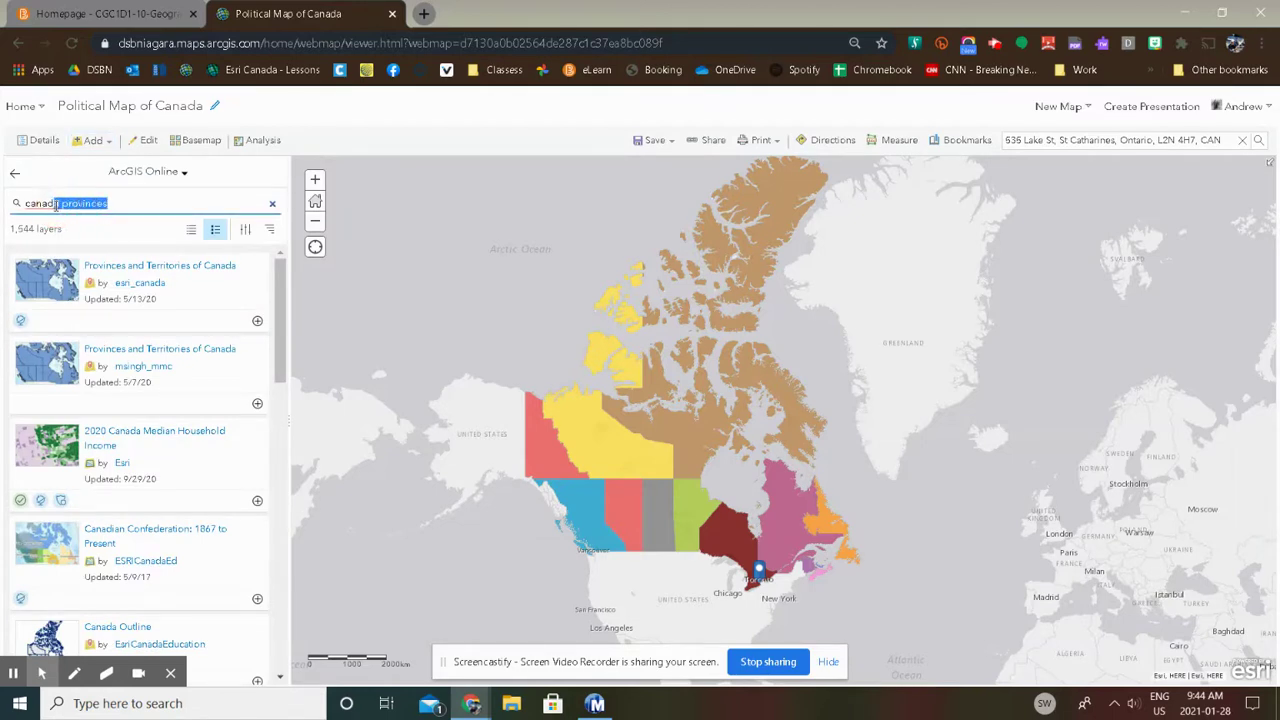
{"action": "type", "text": "ian"}
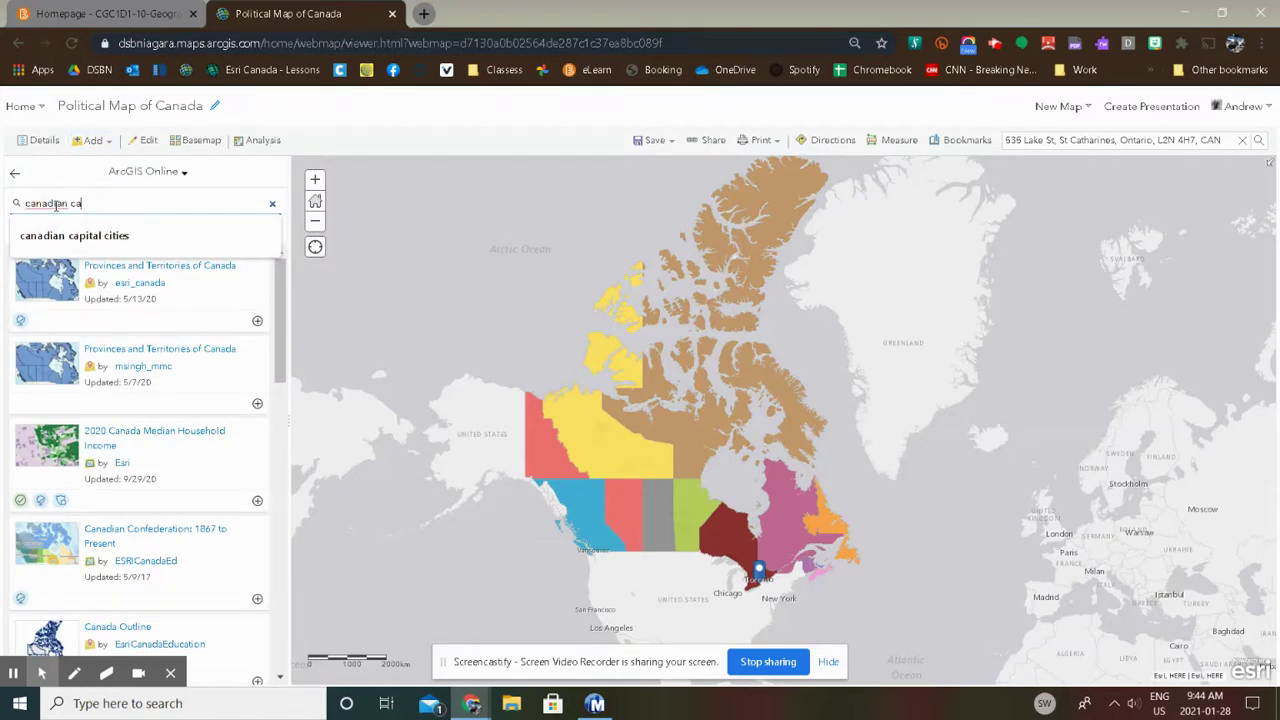
{"action": "type", "text": " ca"}
{"action": "key", "text": "Down"}
{"action": "key", "text": "Return"}
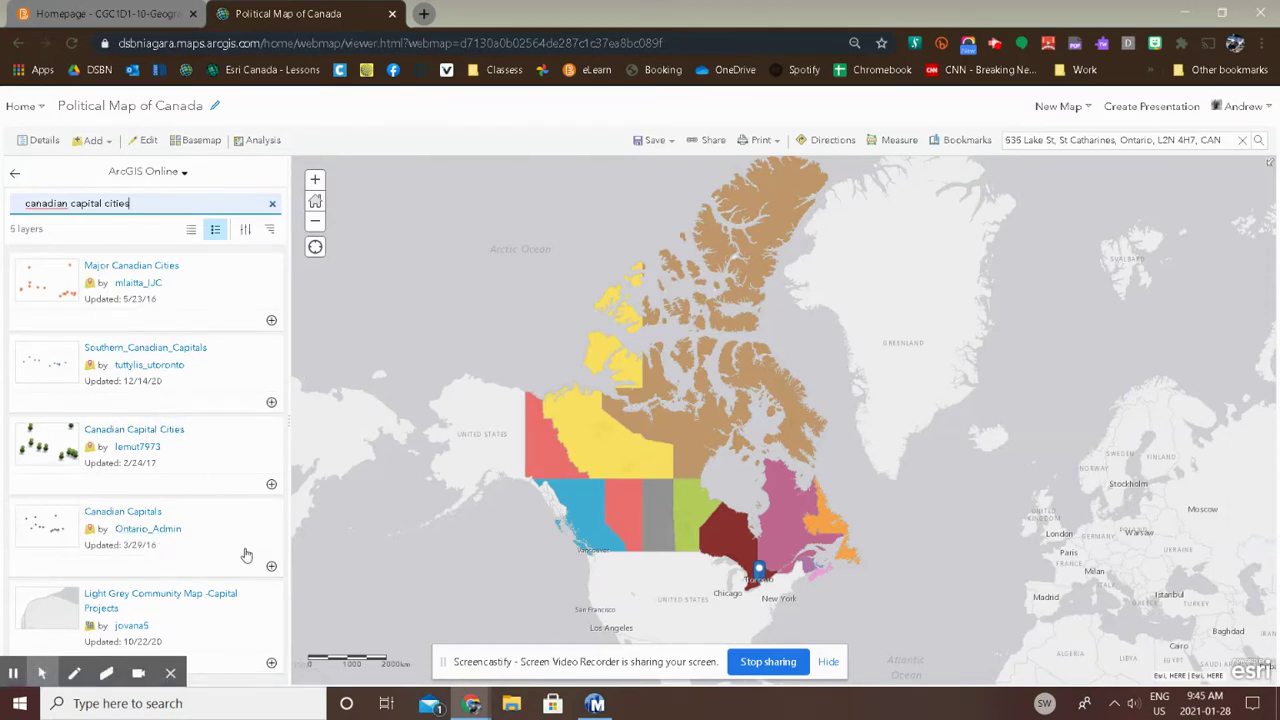
{"action": "left_click", "coordinate": [271, 567]}
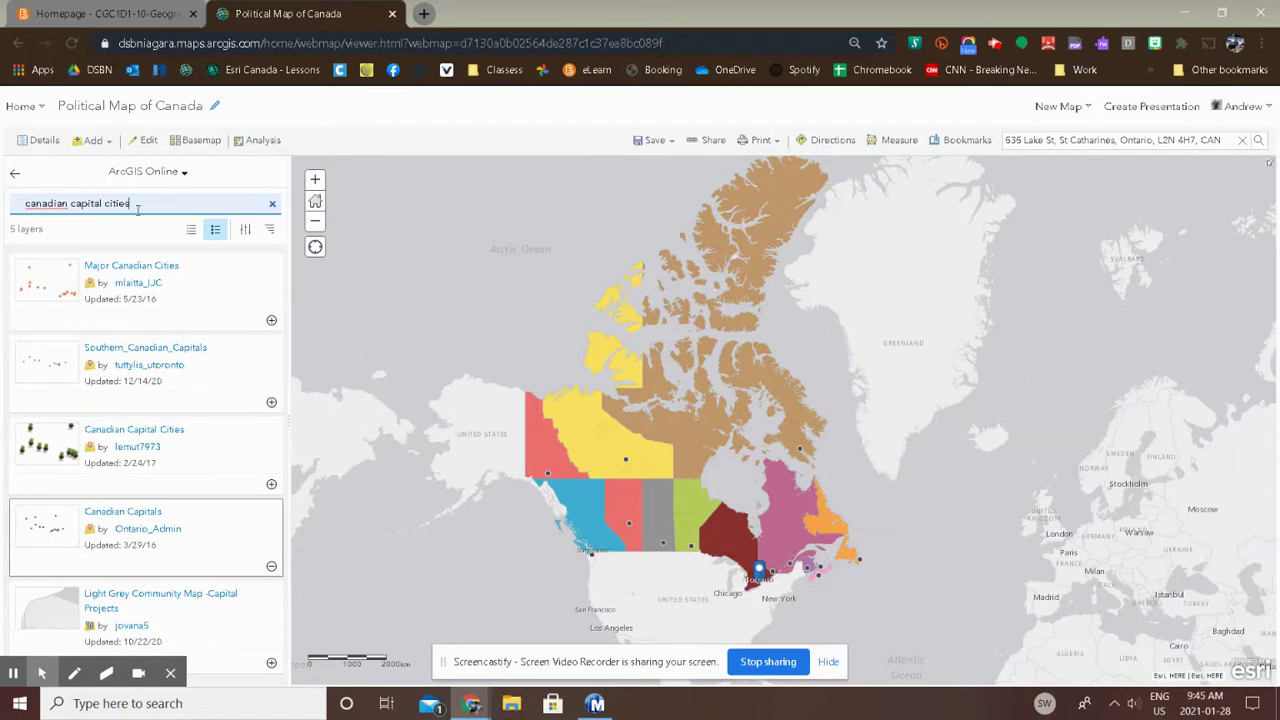
Search 'great lakes' and add the great_lakes layer to the map.
{"action": "left_click_drag", "start_coordinate": [138, 208], "coordinate": [4, 212]}
{"action": "type", "text": "grea"}
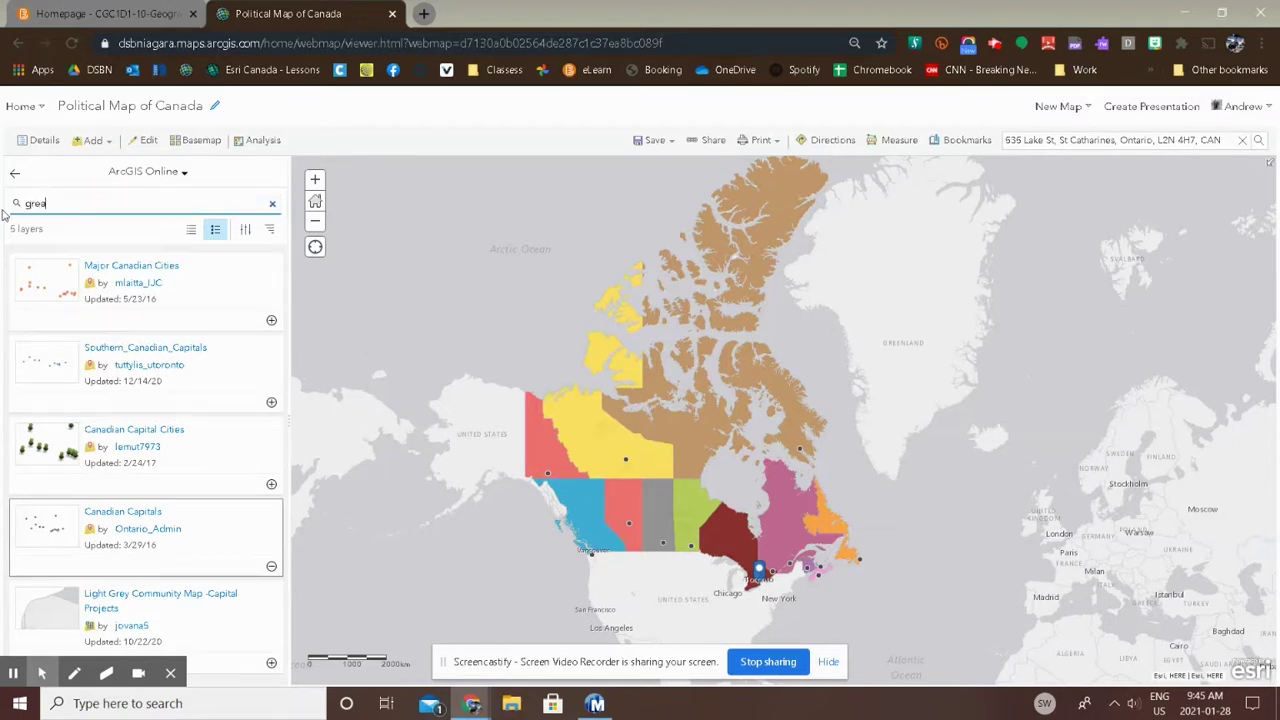
{"action": "type", "text": "t lakes"}
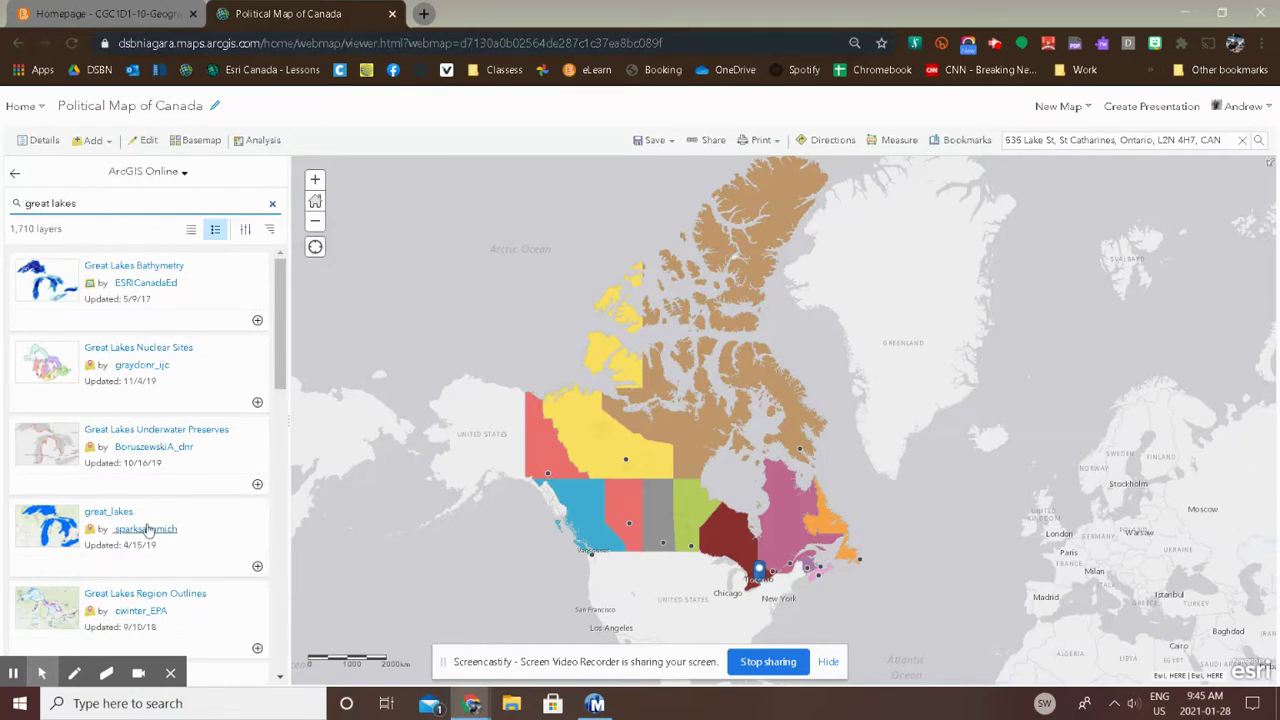
{"action": "left_click", "coordinate": [258, 568]}
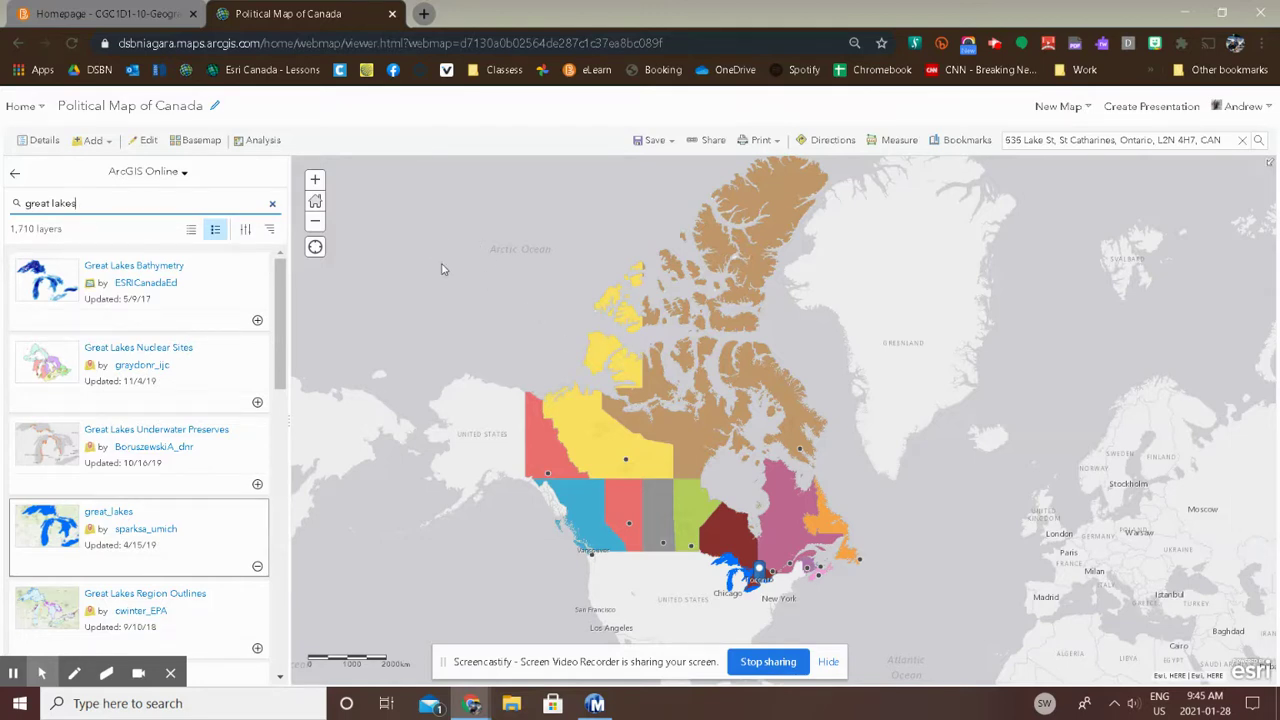
{"action": "left_click", "coordinate": [44, 141]}
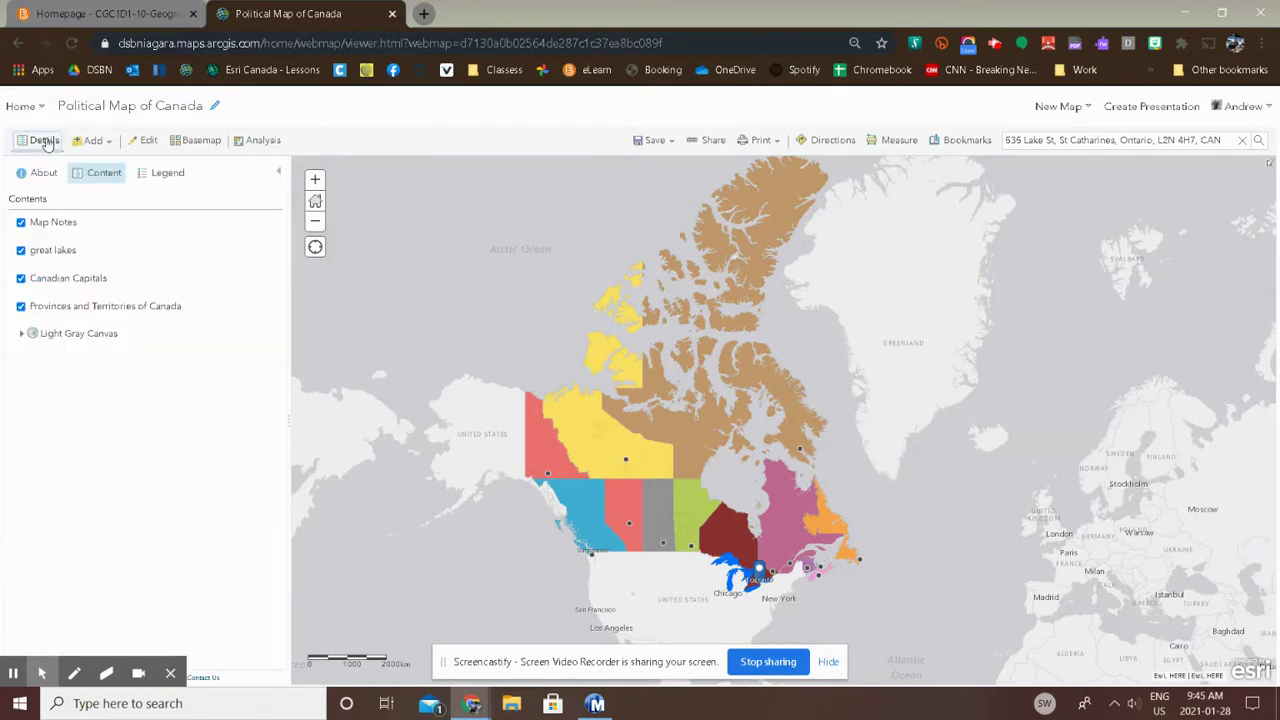
Label the Canadian Capitals points with their City_English names.
{"action": "left_click", "coordinate": [66, 280]}
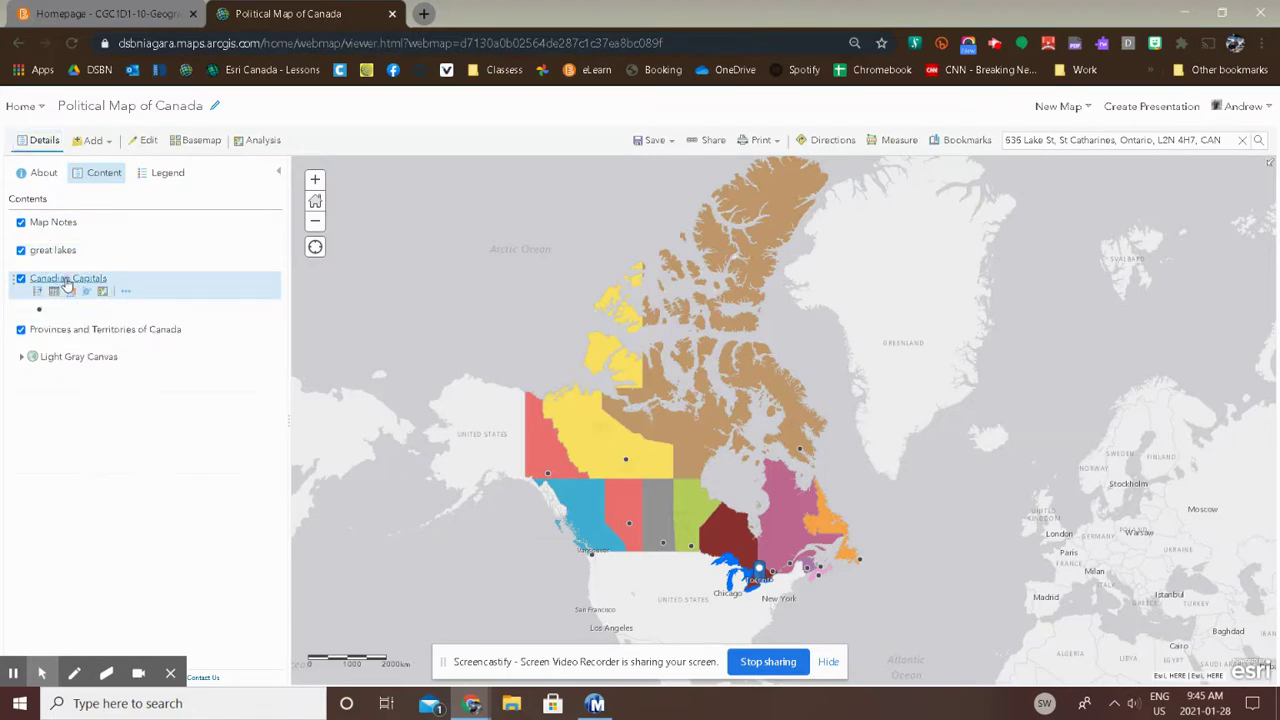
{"action": "left_click", "coordinate": [126, 293]}
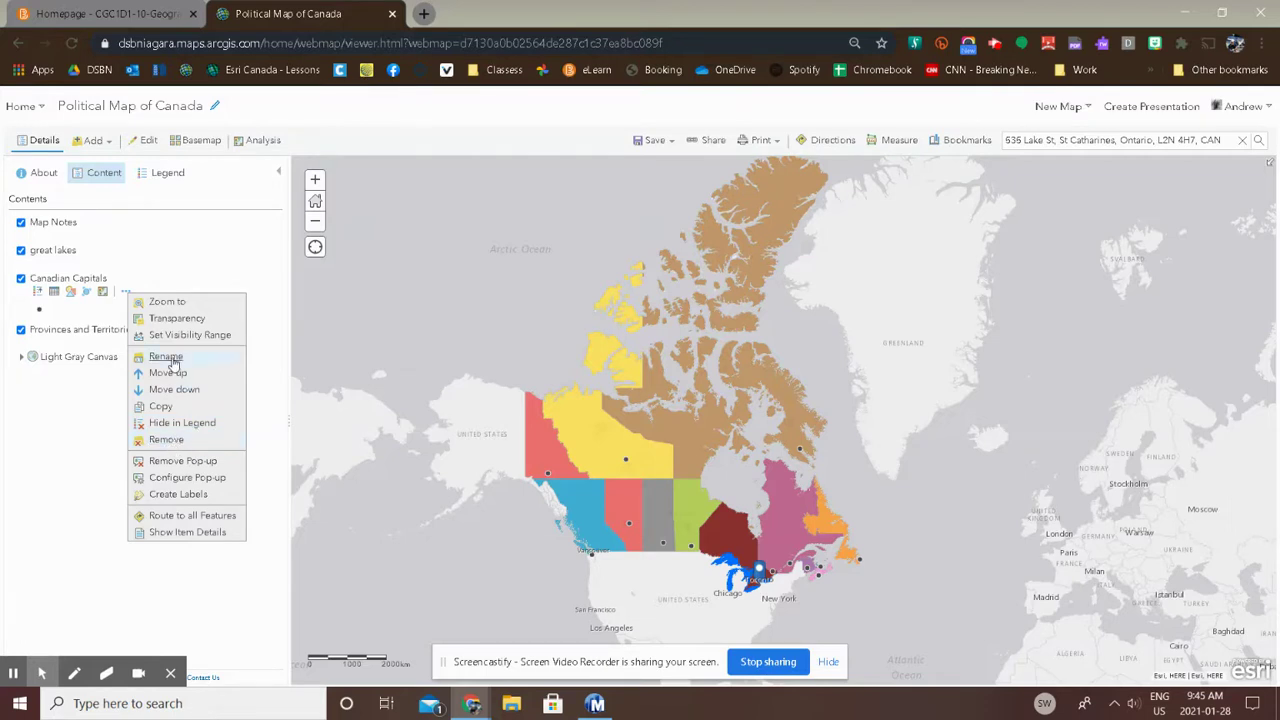
{"action": "left_click", "coordinate": [177, 495]}
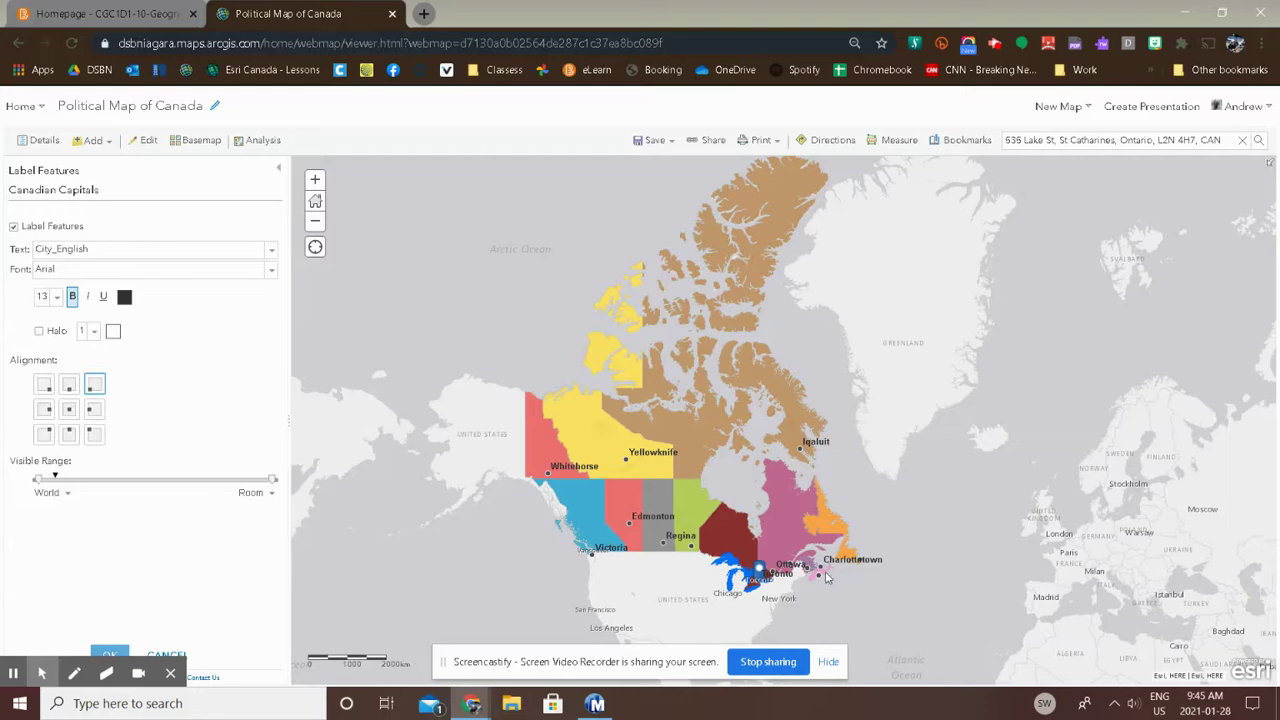
{"action": "scroll", "coordinate": [828, 588], "scroll_direction": "up", "scroll_amount": 5}
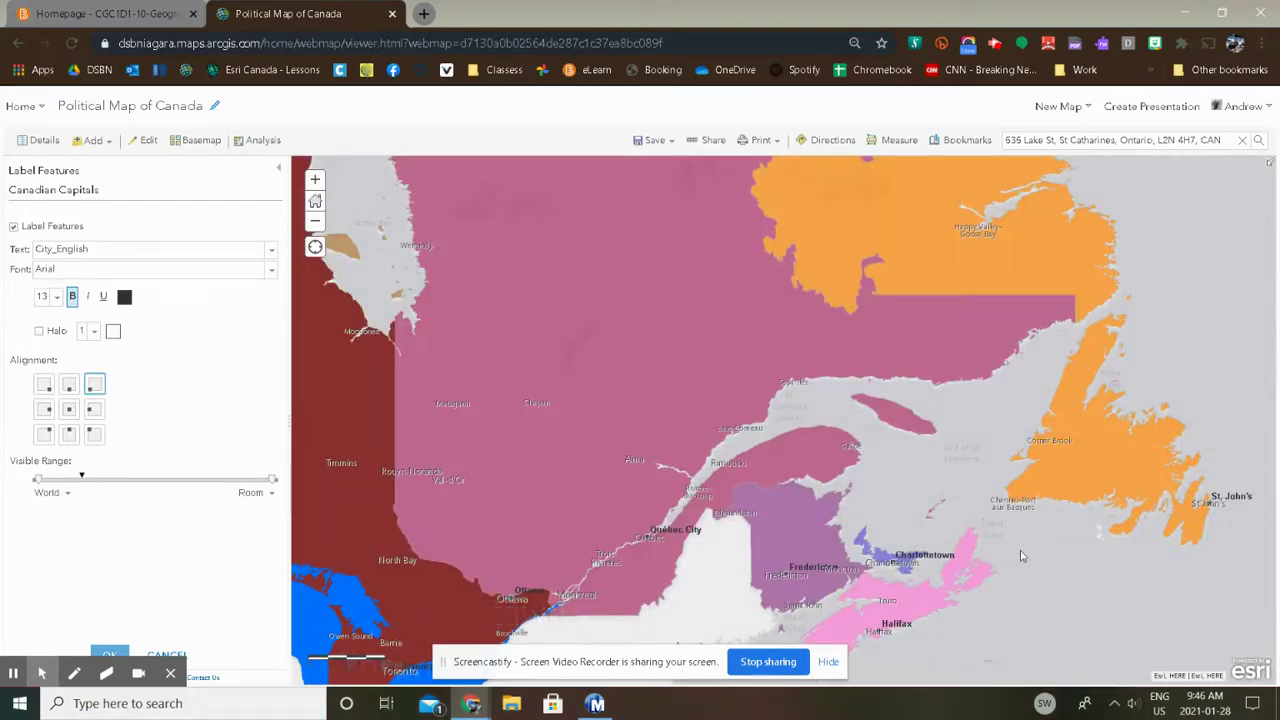
{"action": "scroll", "coordinate": [981, 563], "scroll_direction": "down", "scroll_amount": 5}
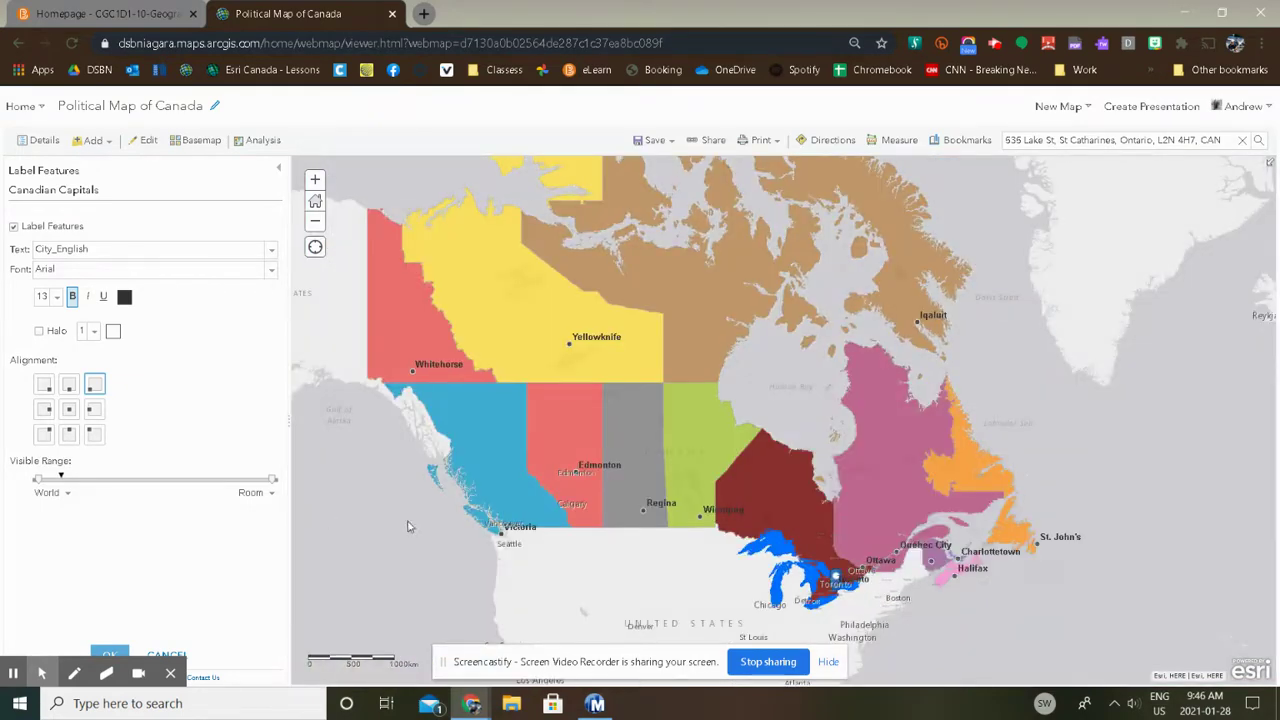
Apply the capital labels and bring up the Canadian Capitals layer's style options.
{"action": "left_click", "coordinate": [112, 654]}
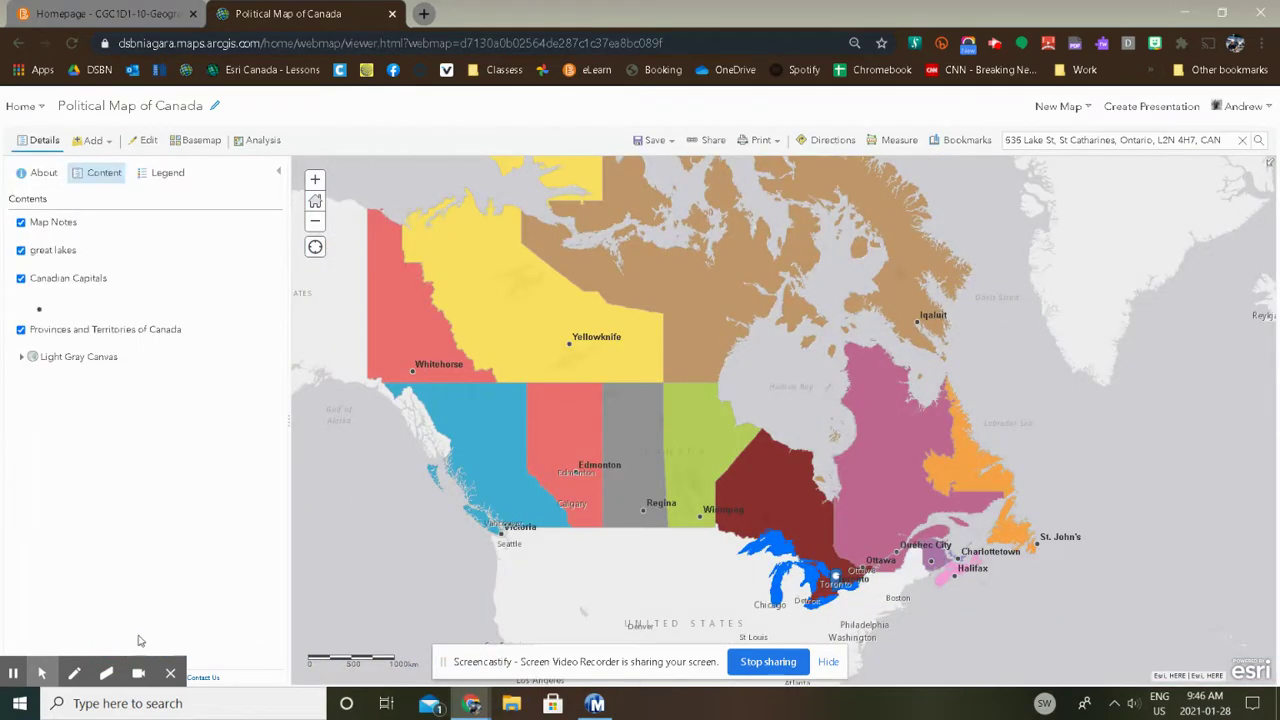
{"action": "mouse_move", "coordinate": [72, 284]}
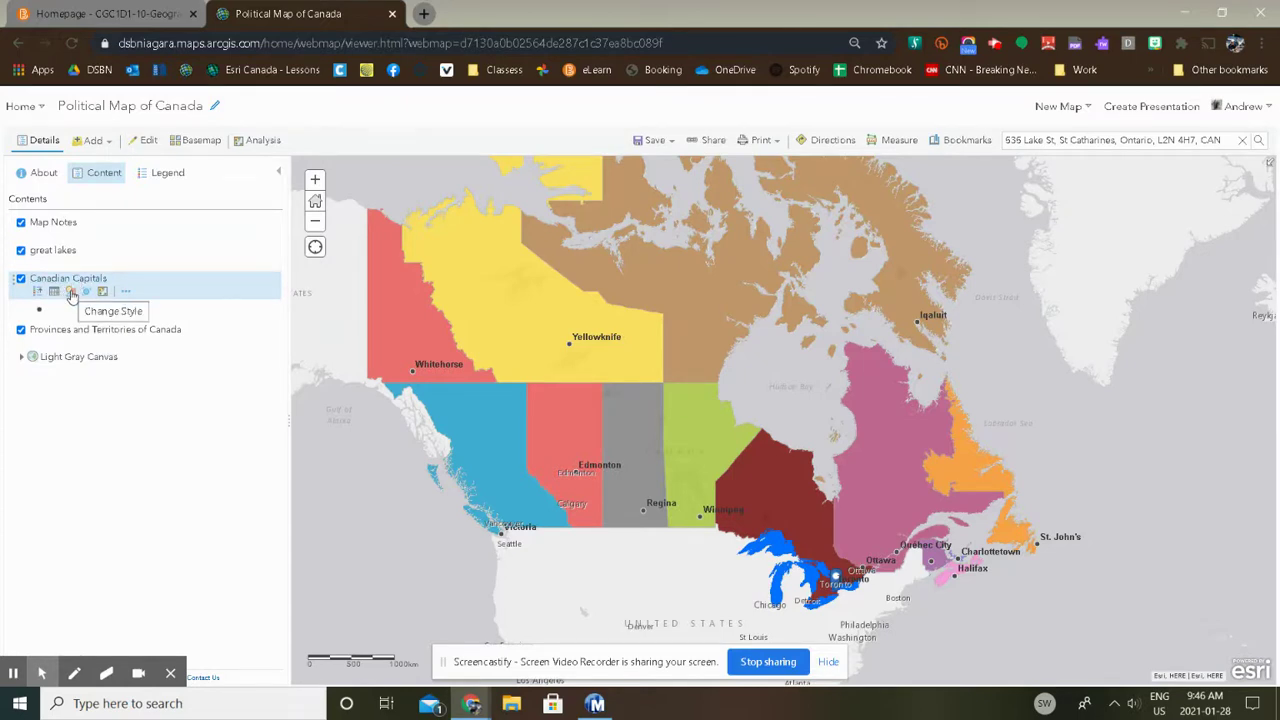
{"action": "left_click", "coordinate": [71, 295]}
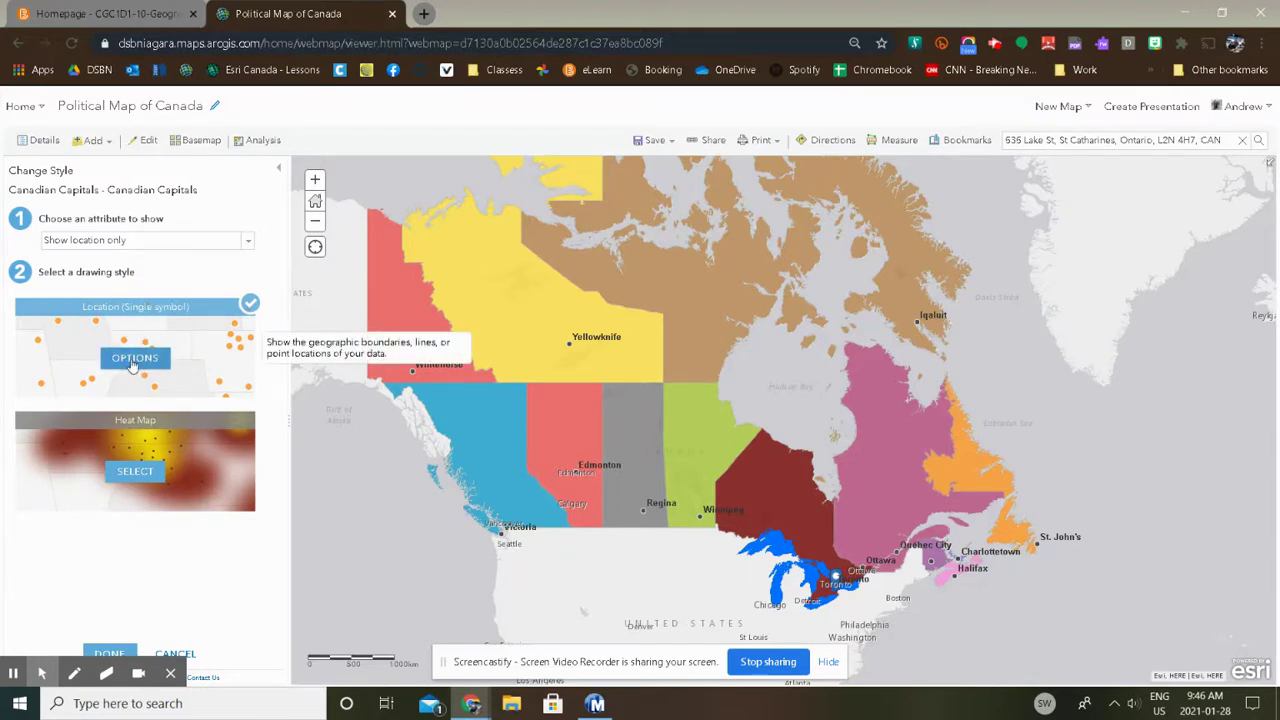
Replace the capitals' black dot with a larger 20 px green circle from People Places.
{"action": "left_click", "coordinate": [134, 360]}
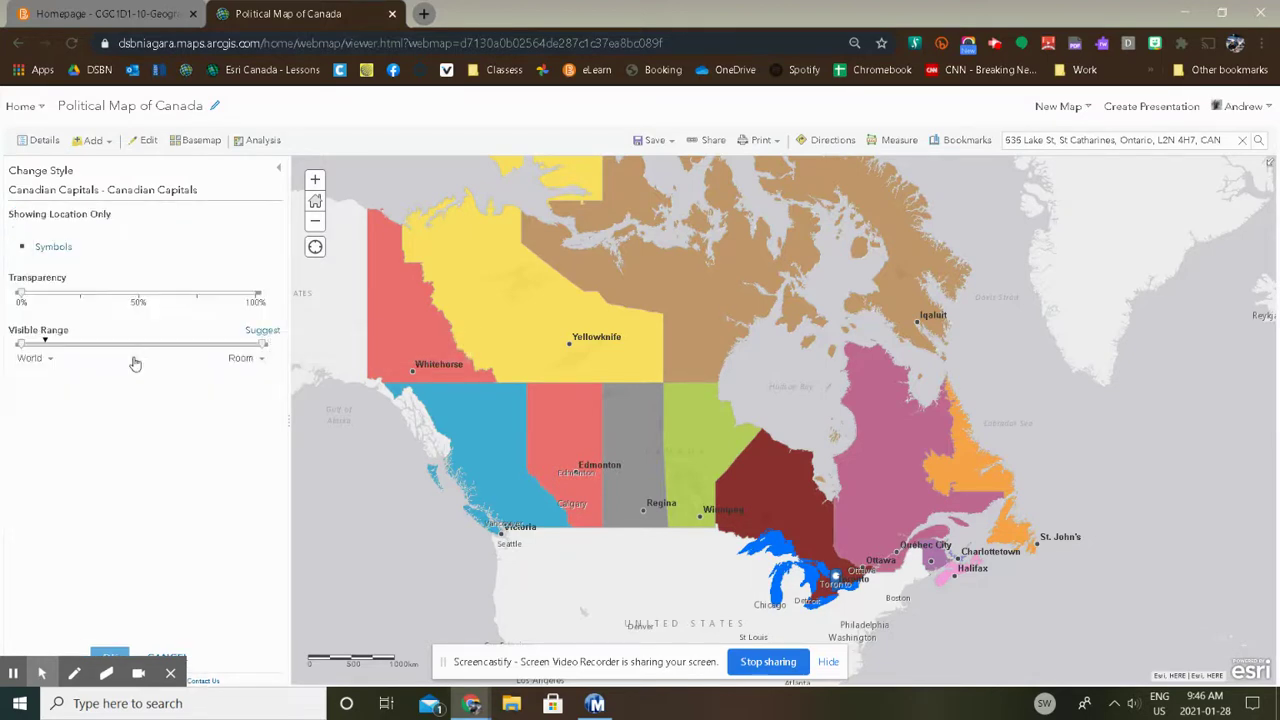
{"action": "left_click", "coordinate": [50, 248]}
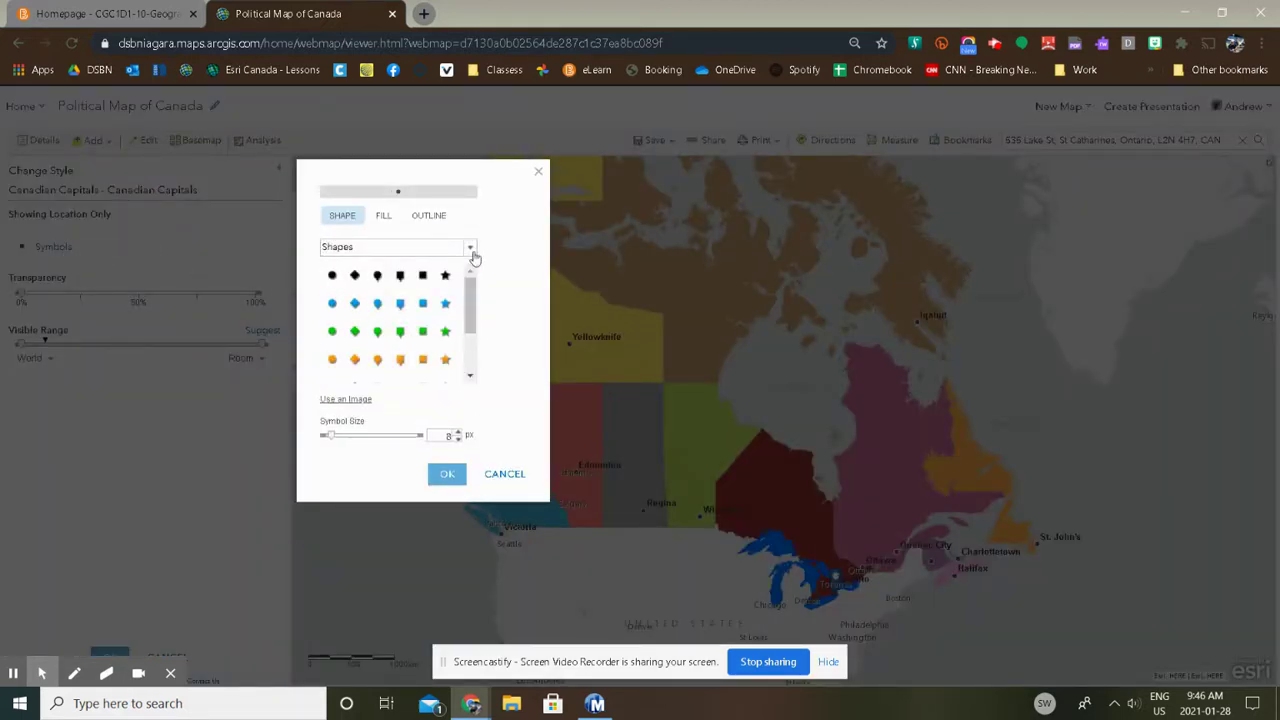
{"action": "mouse_move", "coordinate": [471, 290]}
{"action": "left_mouse_down"}
{"action": "mouse_move", "coordinate": [471, 340]}
{"action": "mouse_move", "coordinate": [471, 305]}
{"action": "left_mouse_up"}
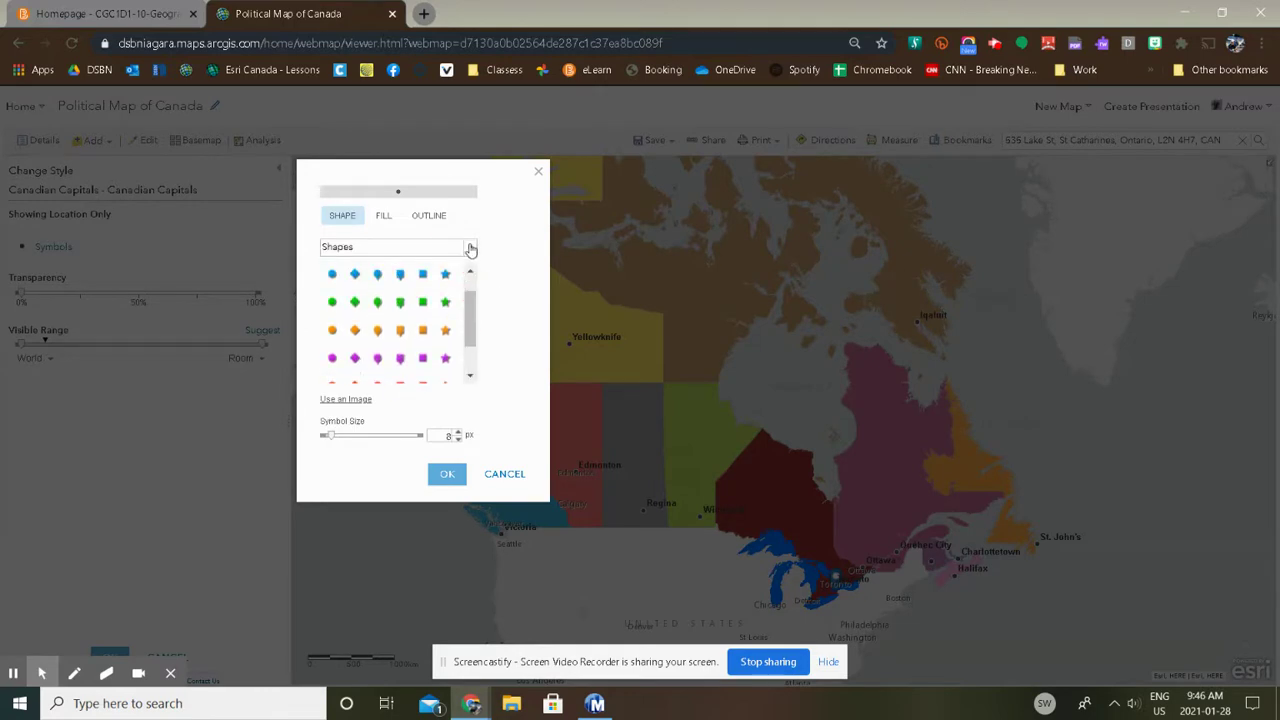
{"action": "left_click", "coordinate": [470, 249]}
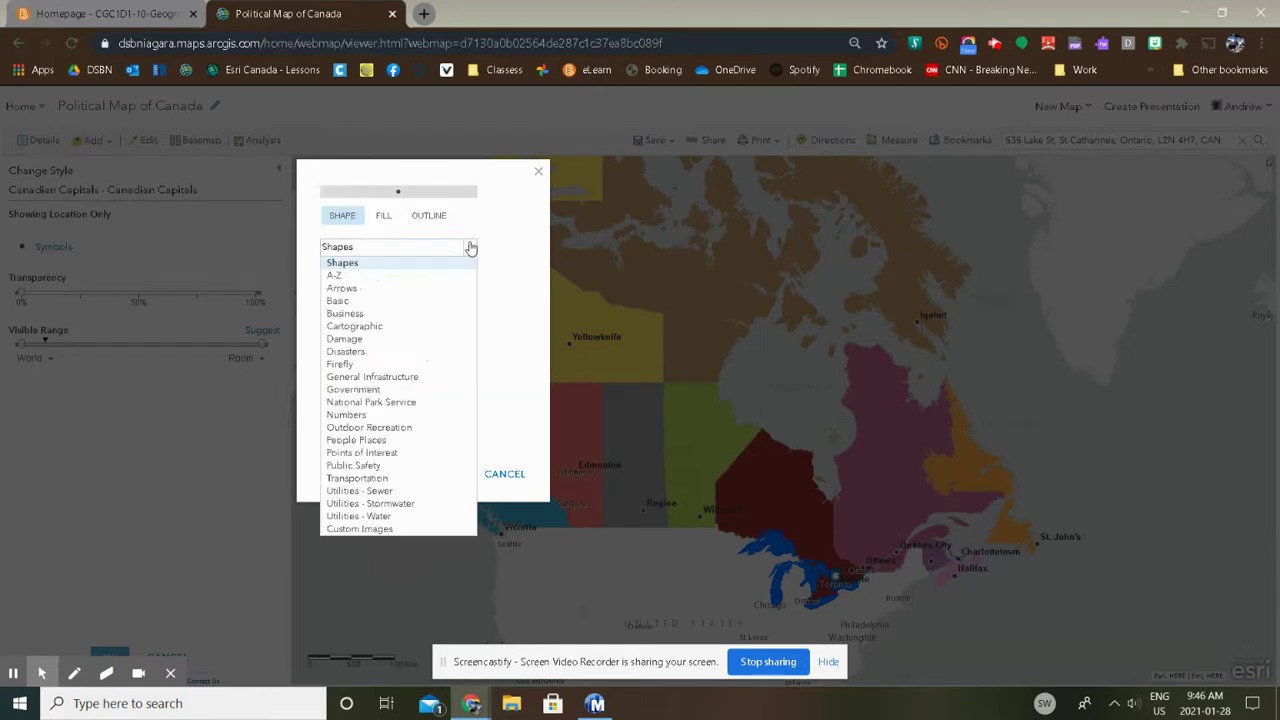
{"action": "left_click", "coordinate": [416, 442]}
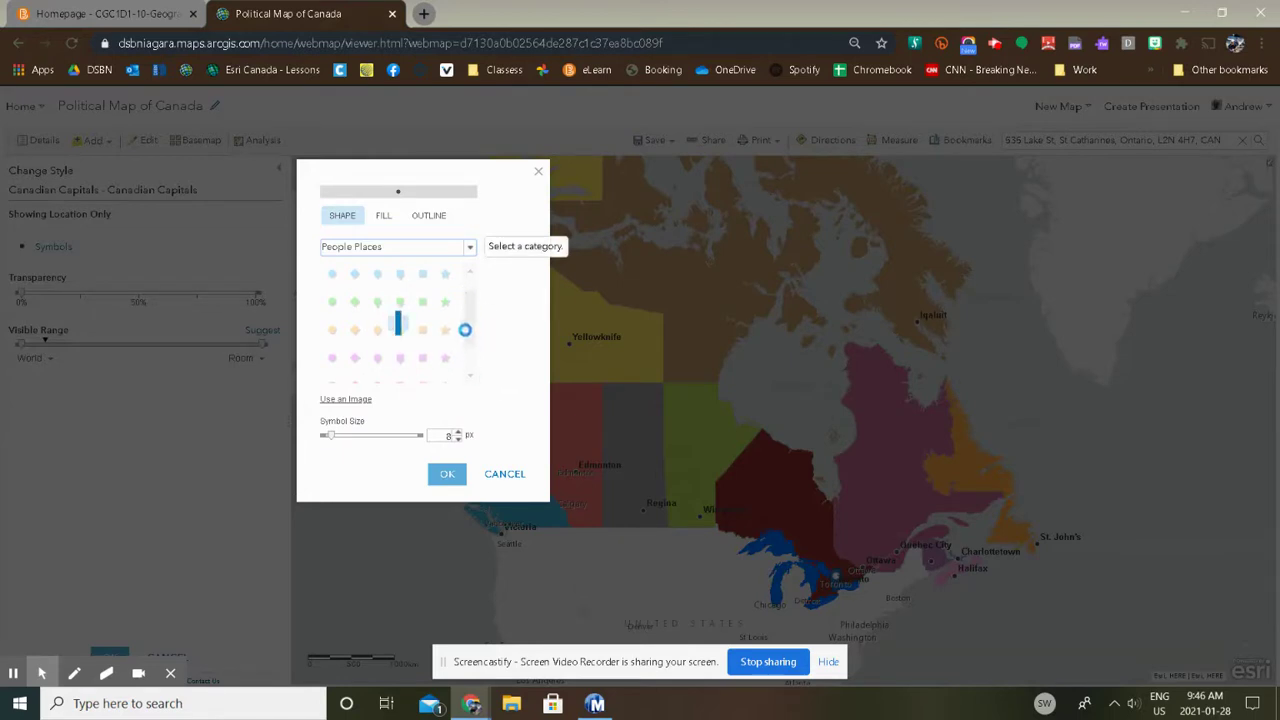
{"action": "mouse_move", "coordinate": [471, 283]}
{"action": "left_mouse_down"}
{"action": "mouse_move", "coordinate": [476, 320]}
{"action": "mouse_move", "coordinate": [474, 306]}
{"action": "left_mouse_up"}
{"action": "left_click", "coordinate": [445, 335]}
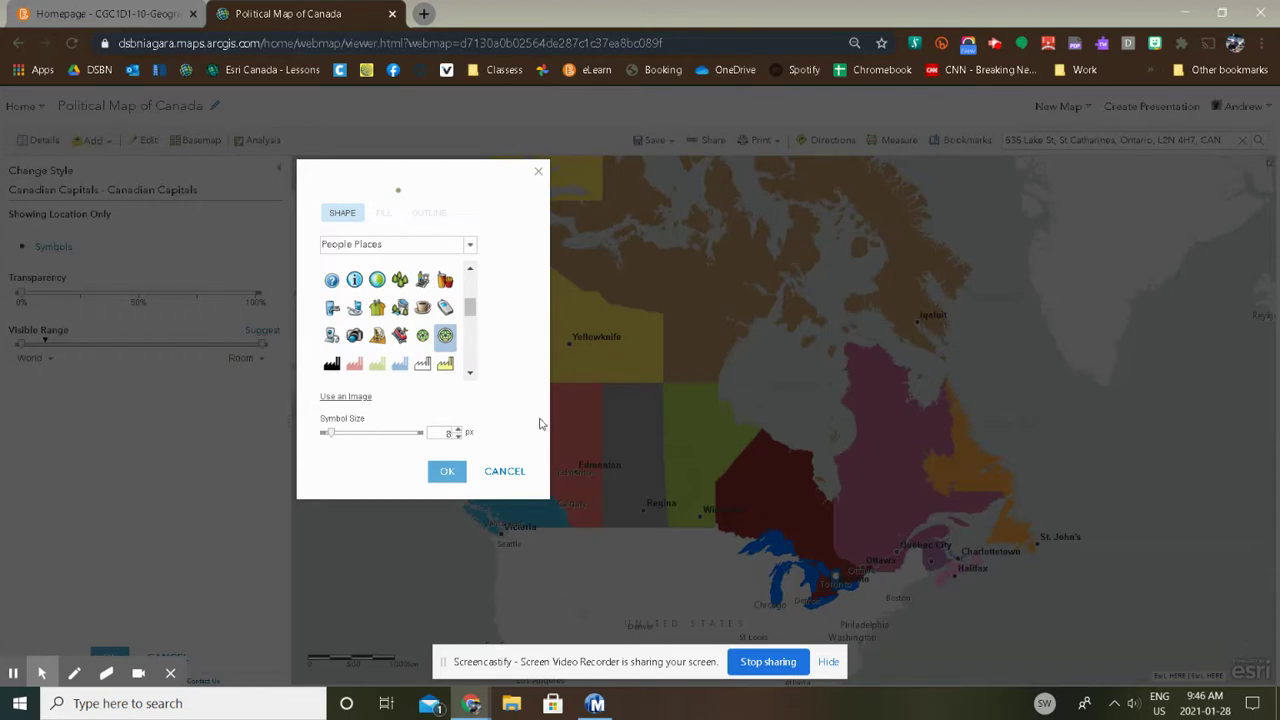
{"action": "left_click_drag", "start_coordinate": [331, 434], "coordinate": [342, 443]}
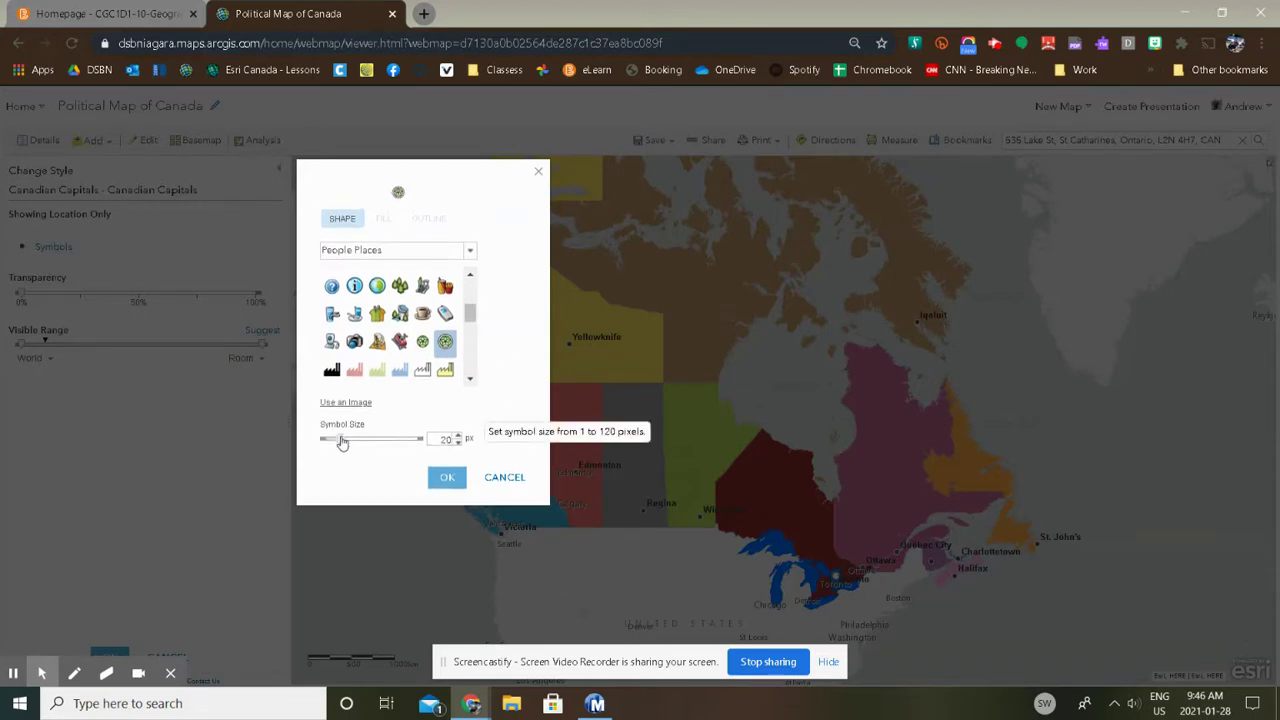
{"action": "left_click", "coordinate": [446, 477]}
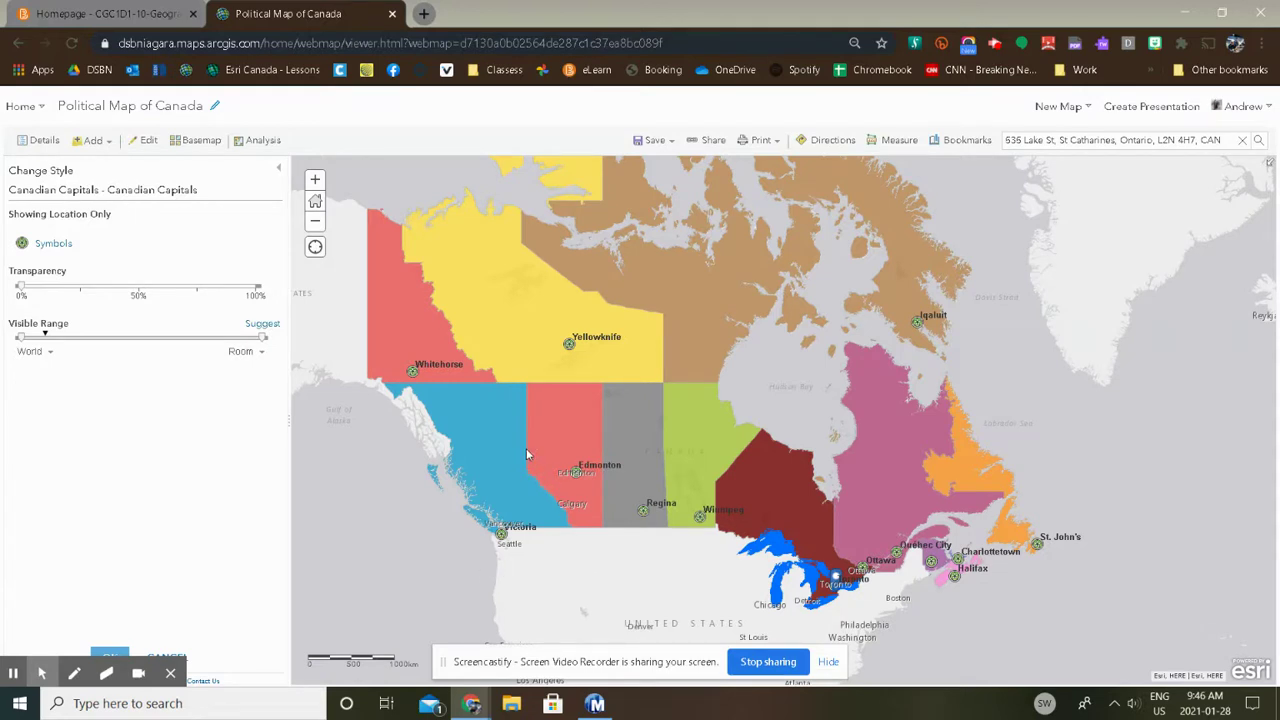
{"action": "left_click", "coordinate": [40, 140]}
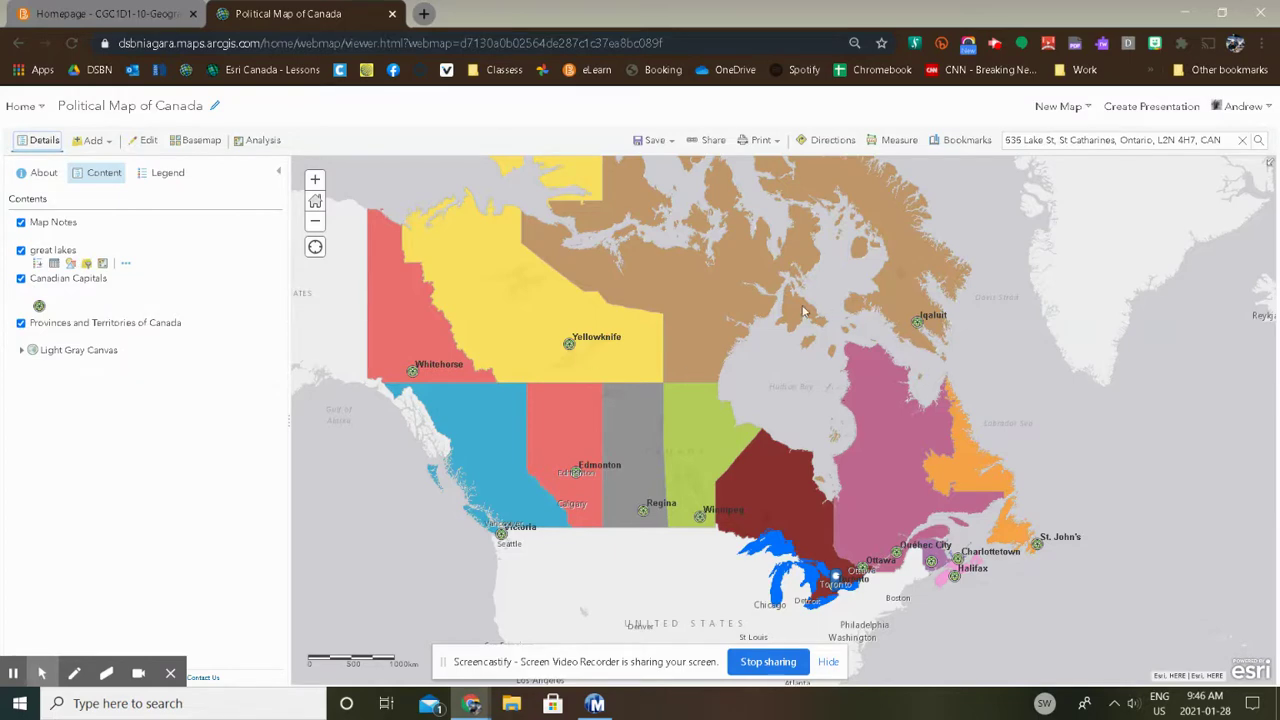
Fit all of Canada in view and rename the Map Notes layer to 'Extra Features'.
{"action": "scroll", "coordinate": [800, 358], "scroll_direction": "up", "scroll_amount": 2}
{"action": "scroll", "coordinate": [800, 362], "scroll_direction": "down", "scroll_amount": 2}
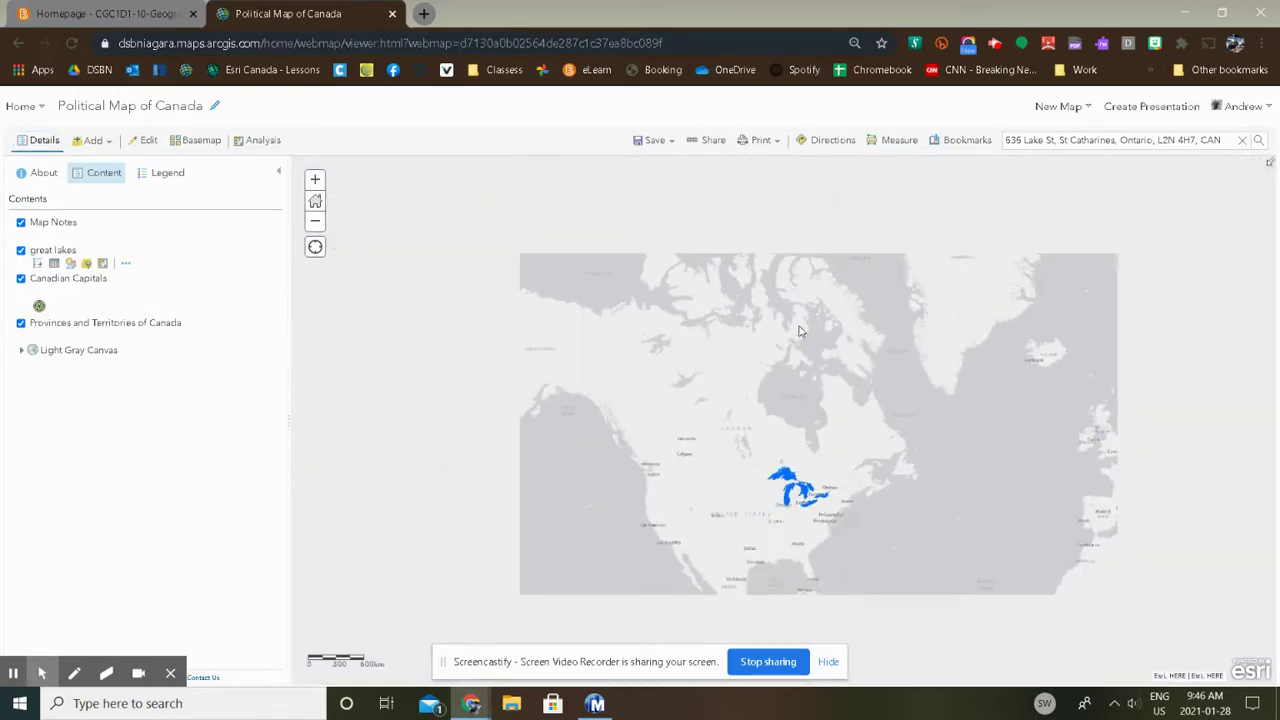
{"action": "left_click_drag", "start_coordinate": [800, 364], "coordinate": [741, 449]}
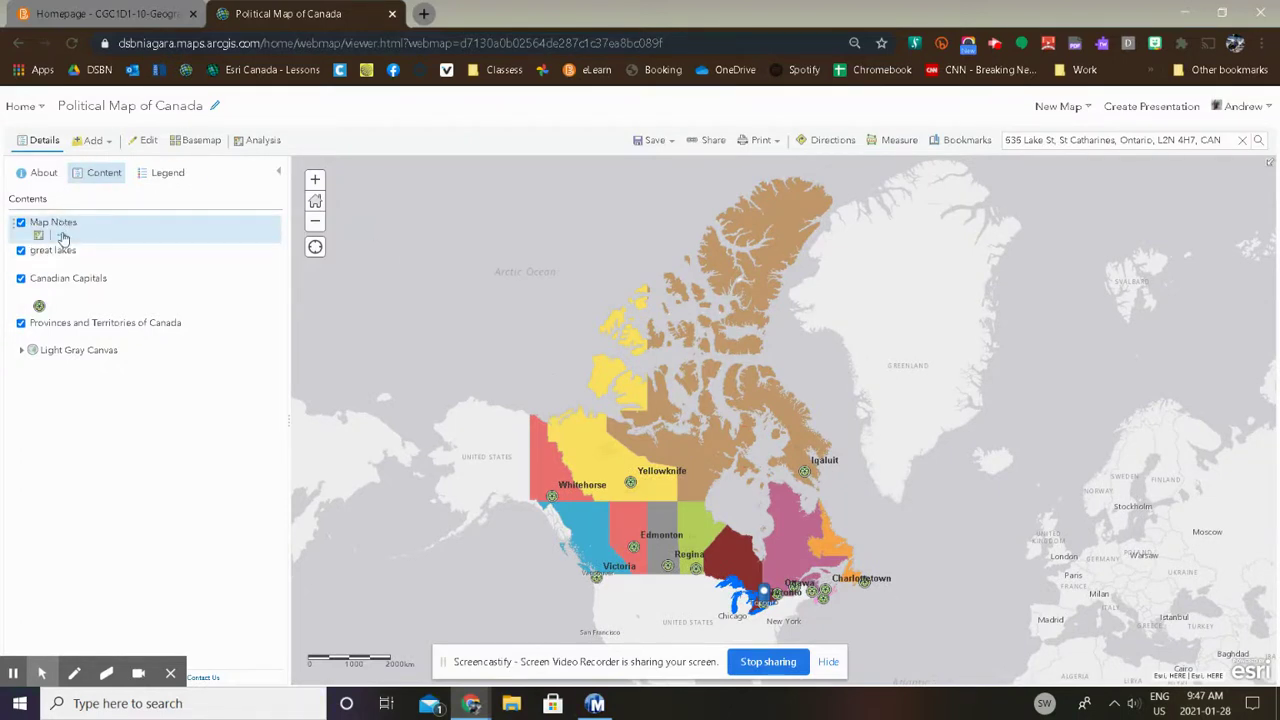
{"action": "left_click", "coordinate": [63, 236]}
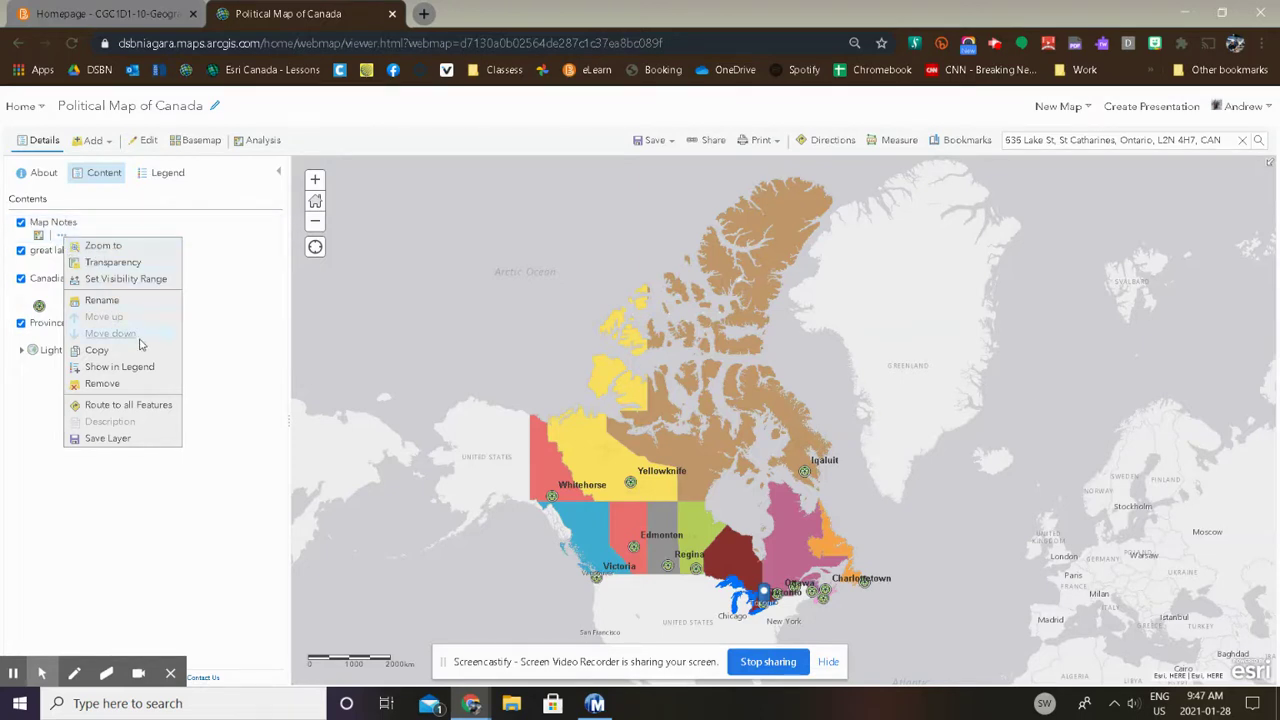
{"action": "left_click", "coordinate": [104, 300]}
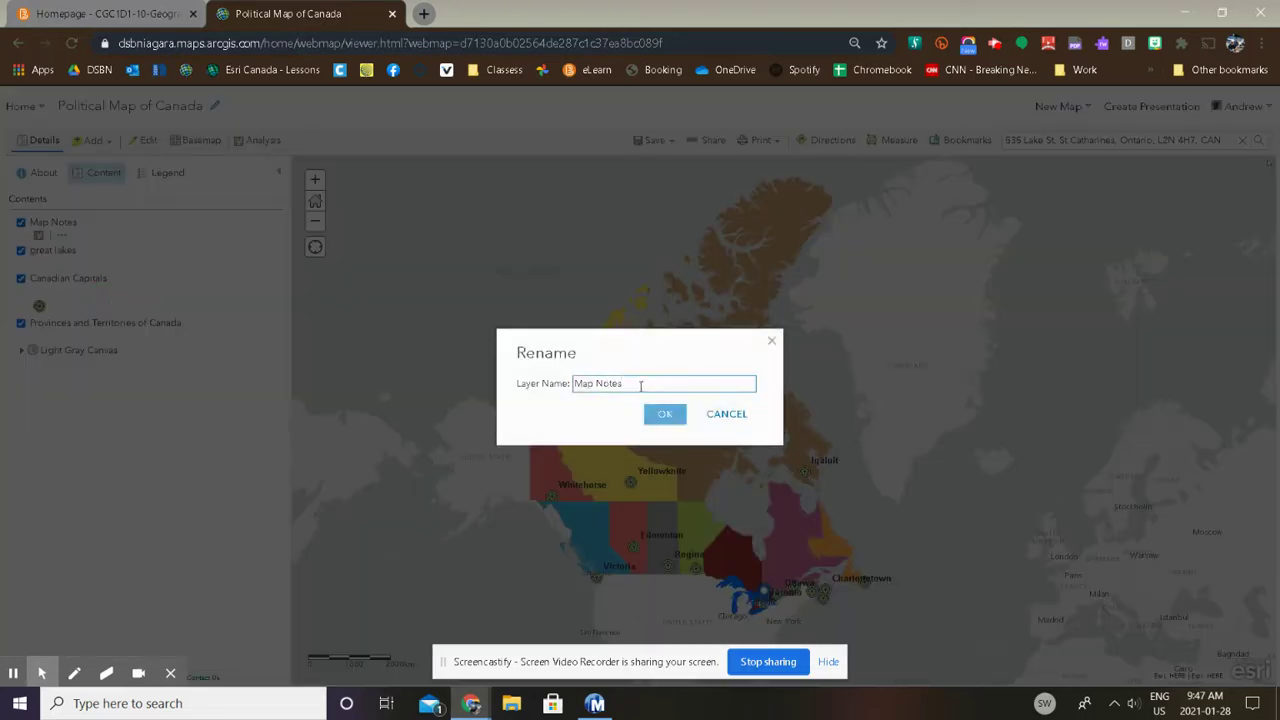
{"action": "left_click_drag", "start_coordinate": [640, 386], "coordinate": [520, 398]}
{"action": "key", "text": "BackSpace"}
{"action": "type", "text": "Extra Features"}
{"action": "left_click", "coordinate": [665, 413]}
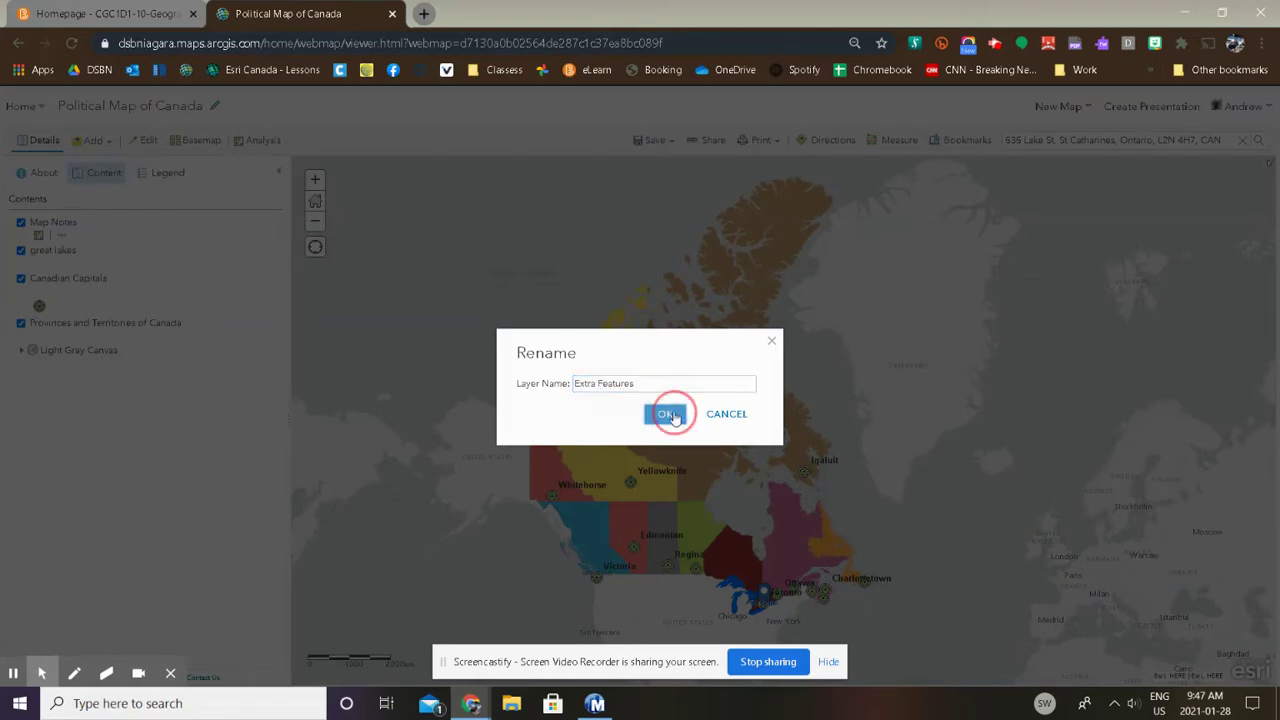
Toggle the Extra Features layer's visibility off and back on twice.
{"action": "left_click", "coordinate": [20, 223]}
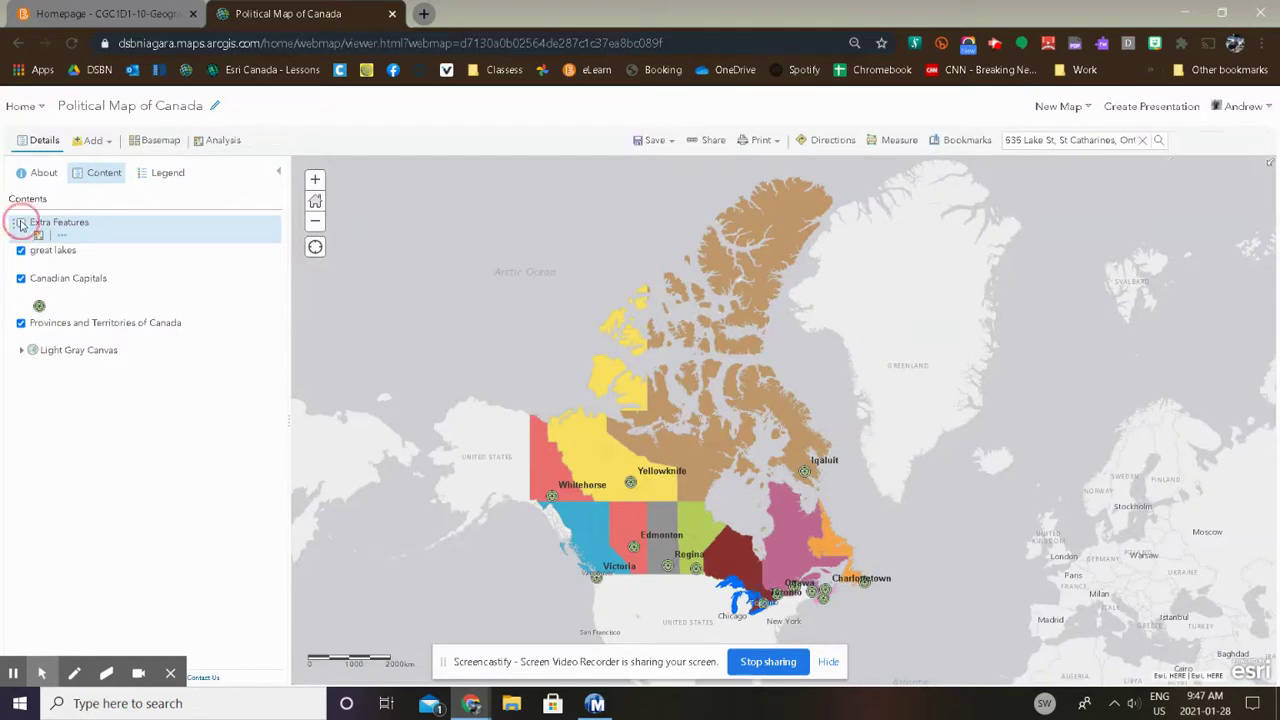
{"action": "left_click", "coordinate": [20, 223]}
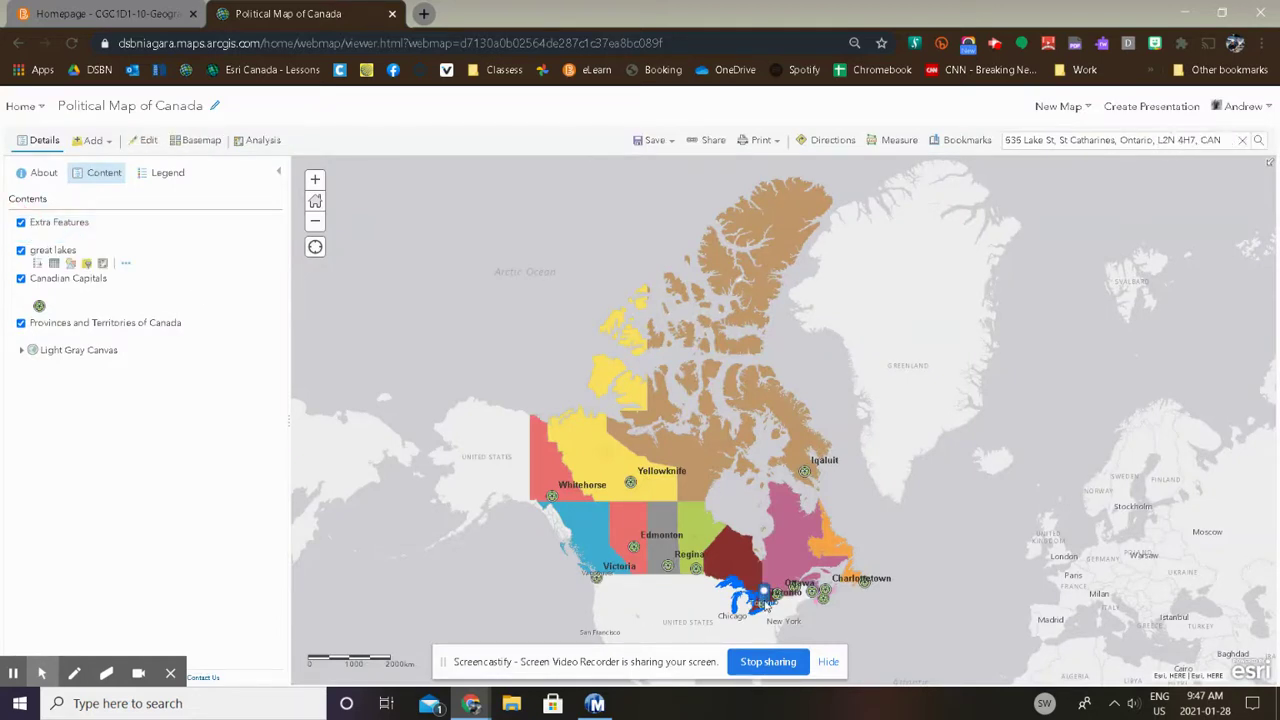
{"action": "left_click", "coordinate": [20, 223]}
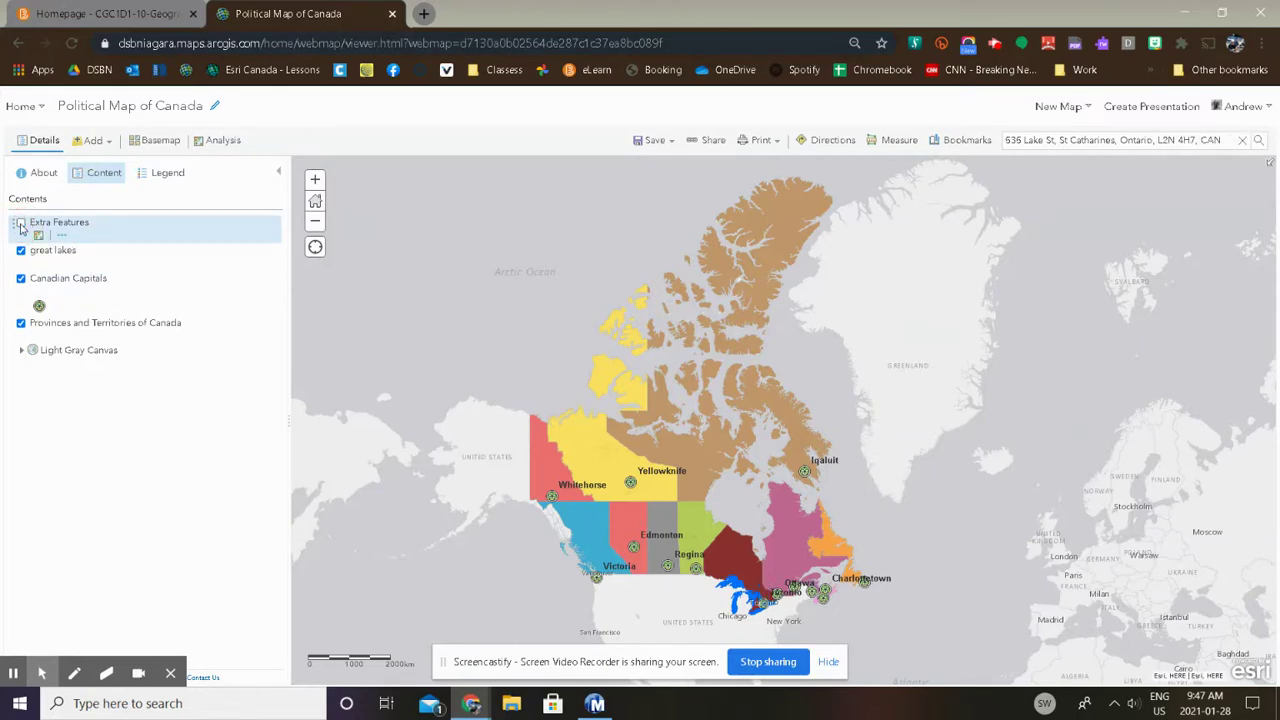
{"action": "left_click", "coordinate": [20, 223]}
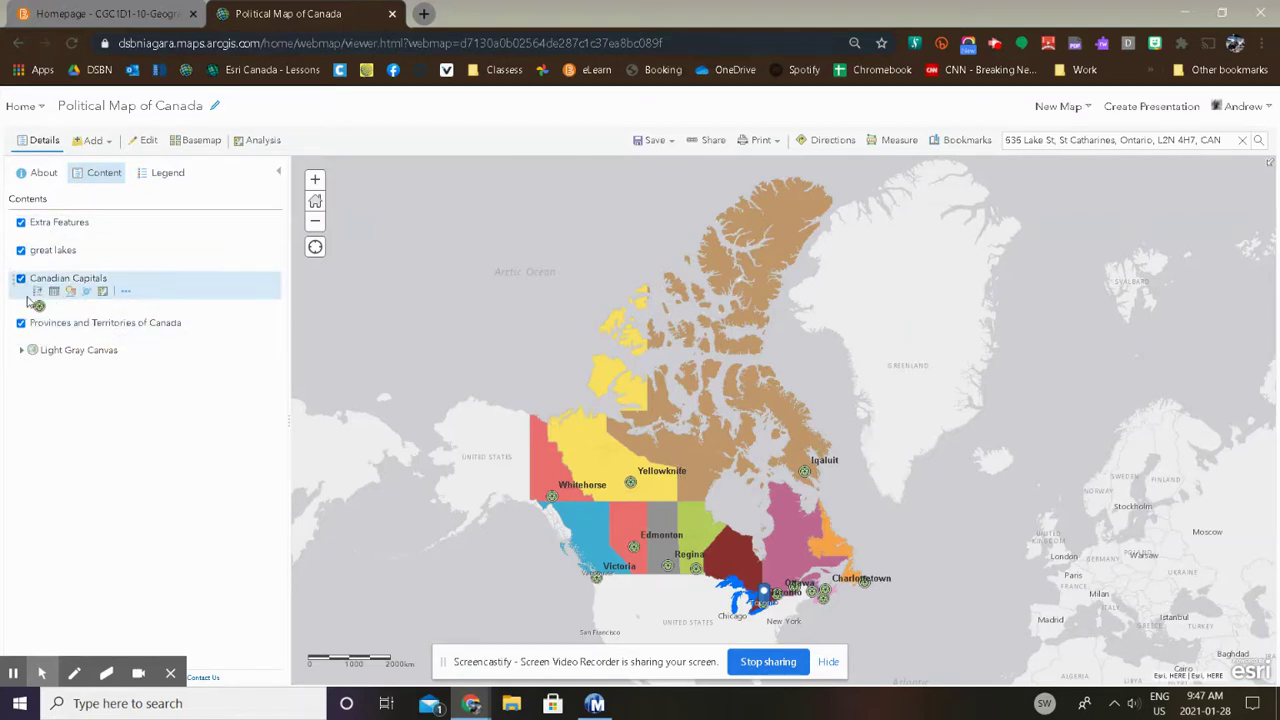
{"action": "left_click", "coordinate": [148, 142]}
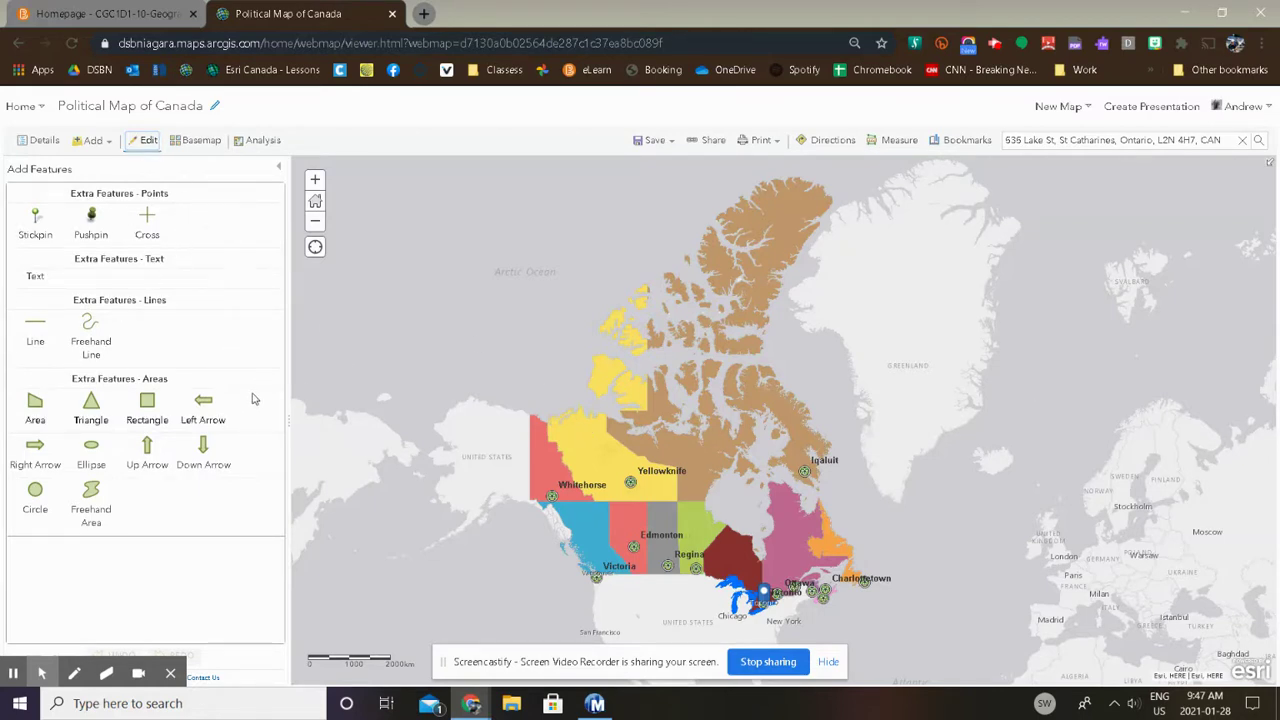
Draw an up-arrow shape east of Iqaluit as the north arrow.
{"action": "left_click", "coordinate": [147, 452]}
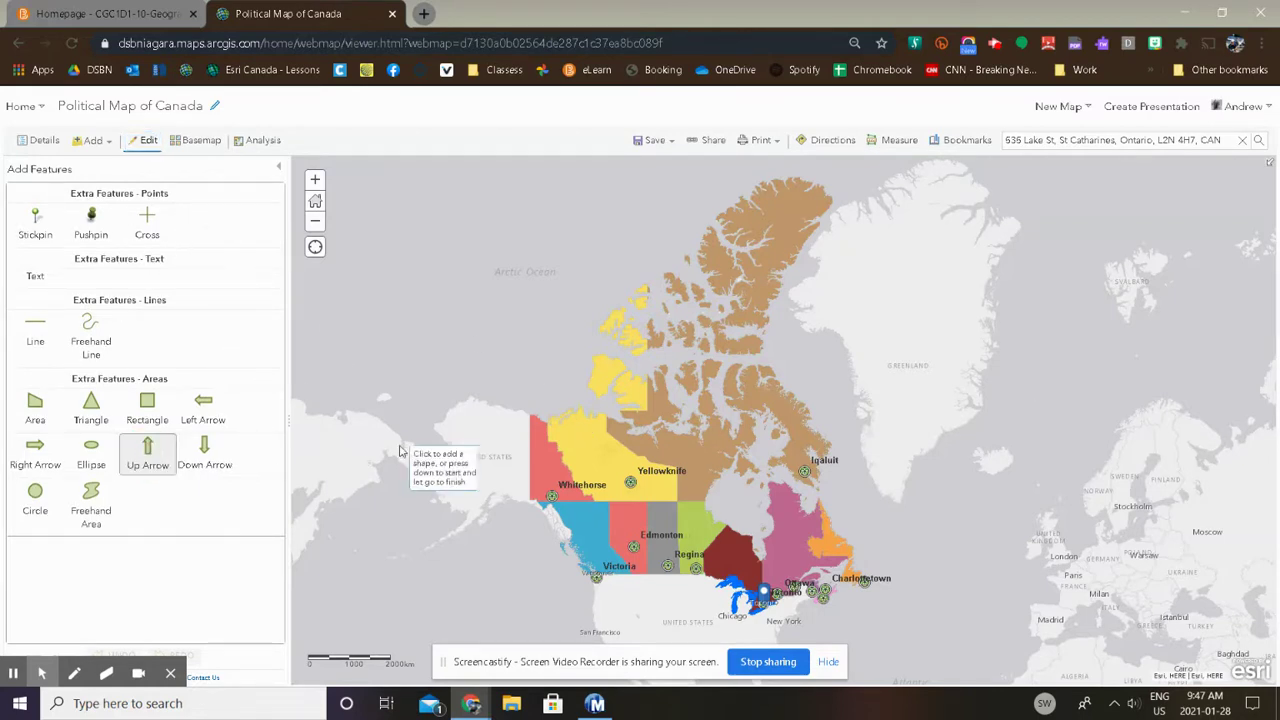
{"action": "left_click", "coordinate": [867, 481]}
{"action": "left_click_drag", "start_coordinate": [867, 481], "coordinate": [840, 416]}
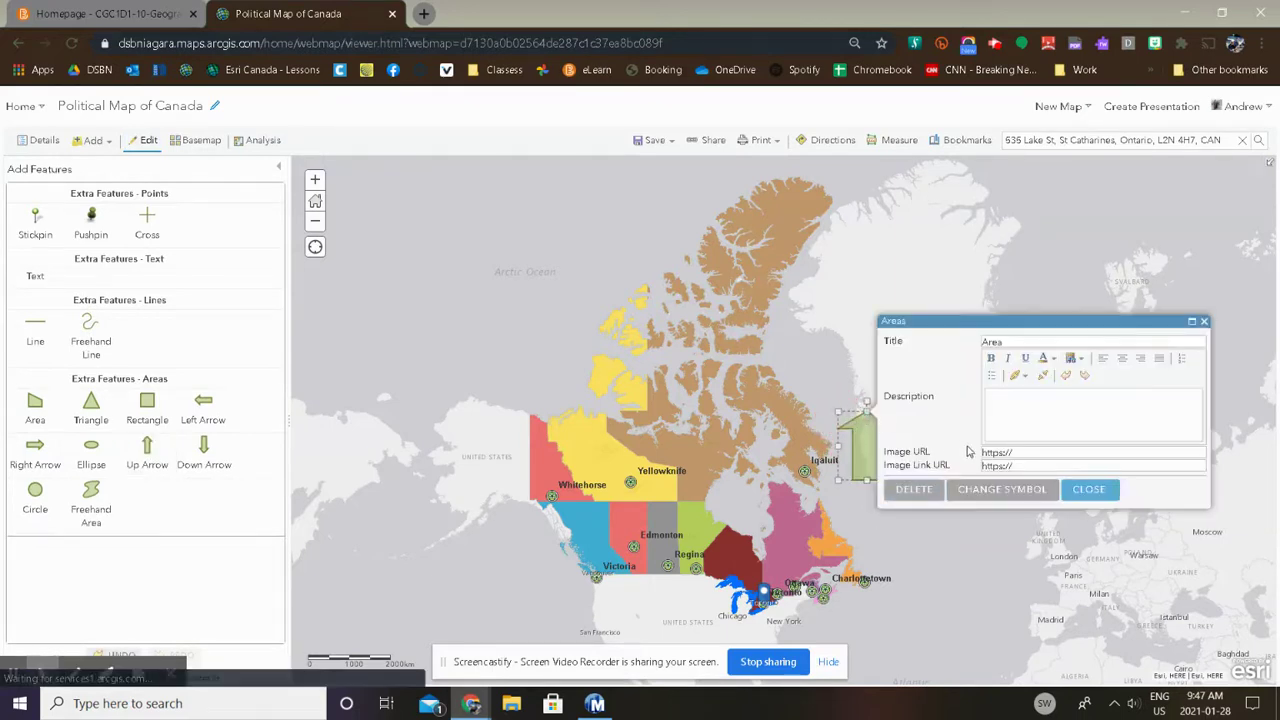
Give the arrow a dark red fill and a 4 px outline, then close its popup.
{"action": "left_click", "coordinate": [1013, 496]}
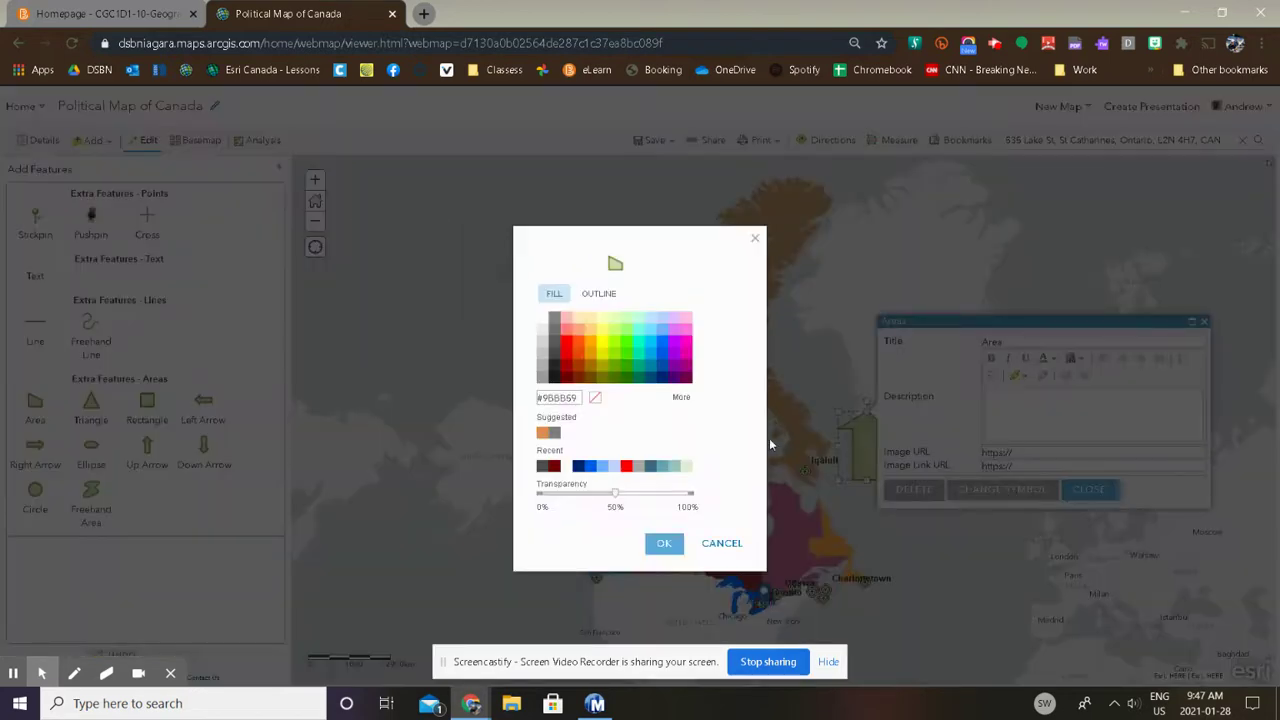
{"action": "left_click", "coordinate": [566, 384]}
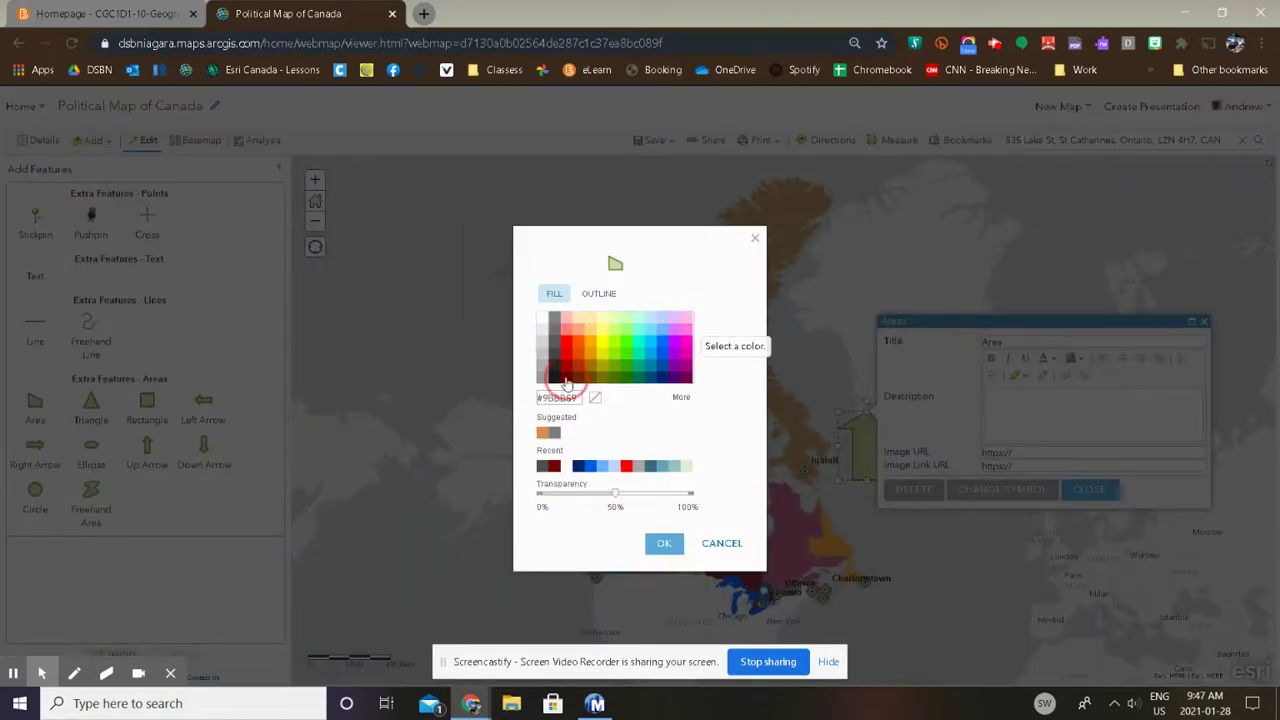
{"action": "left_click", "coordinate": [599, 293]}
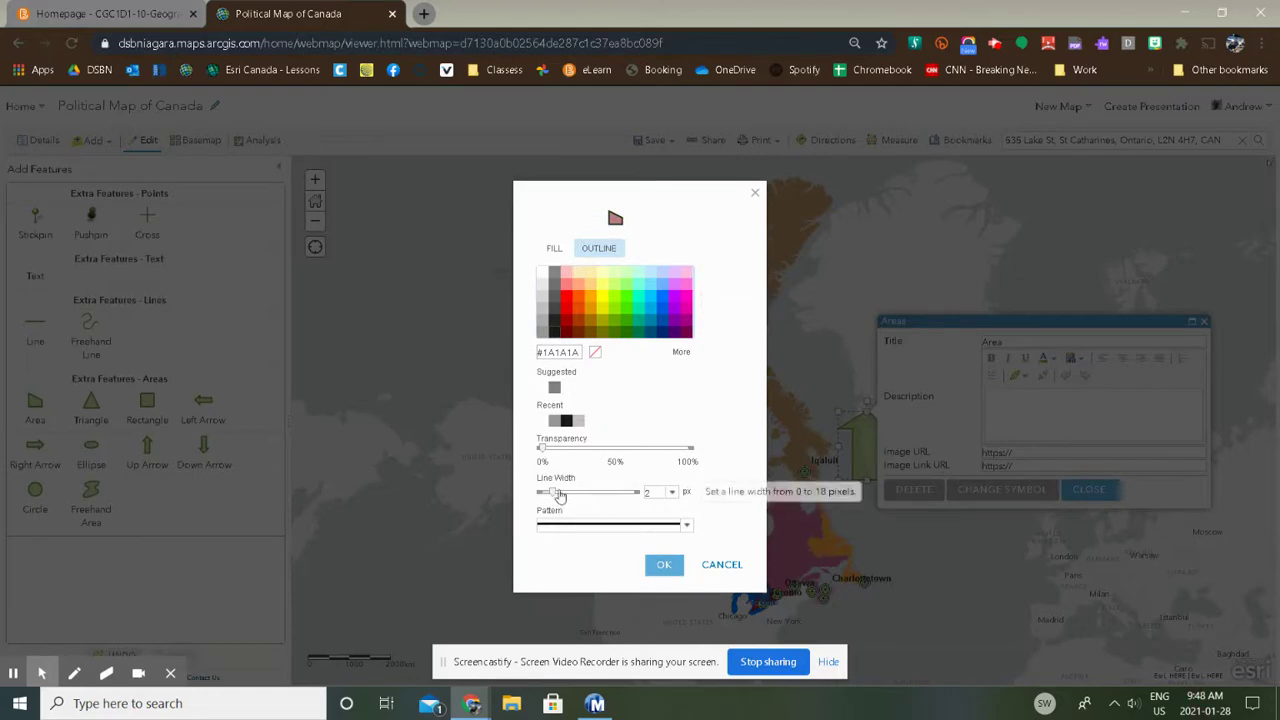
{"action": "left_click_drag", "start_coordinate": [555, 498], "coordinate": [562, 500]}
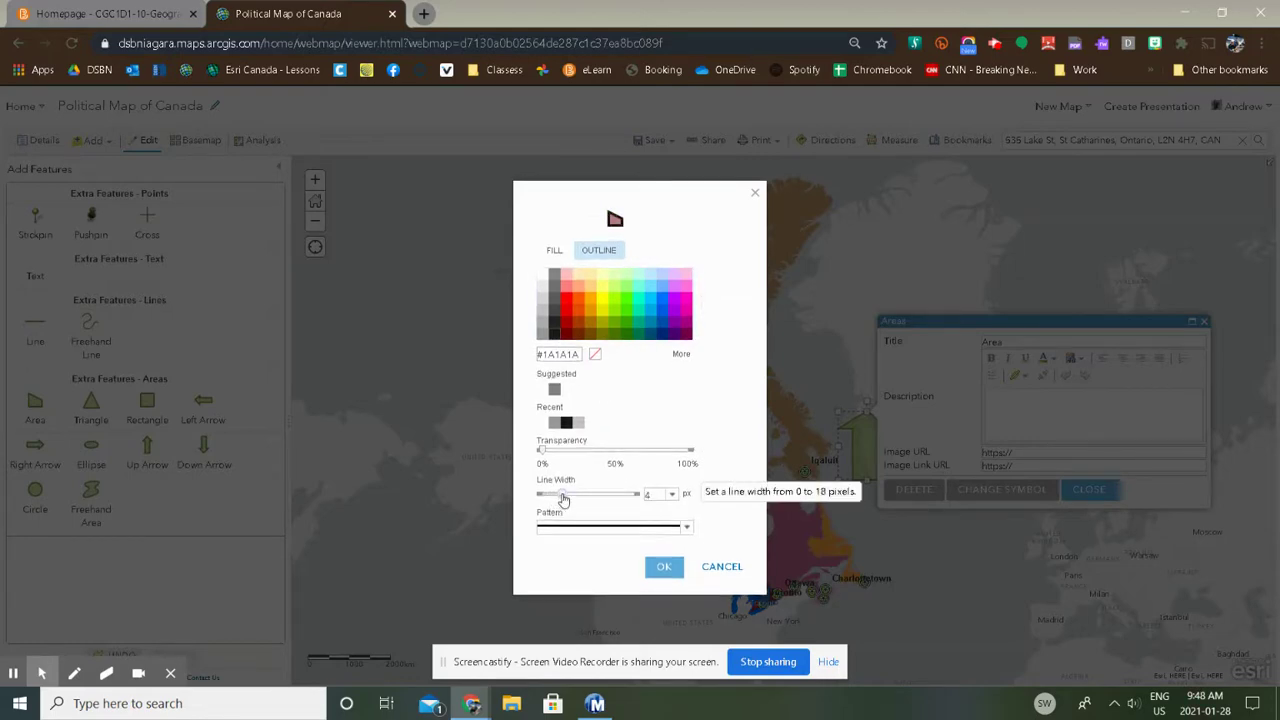
{"action": "left_click", "coordinate": [664, 566]}
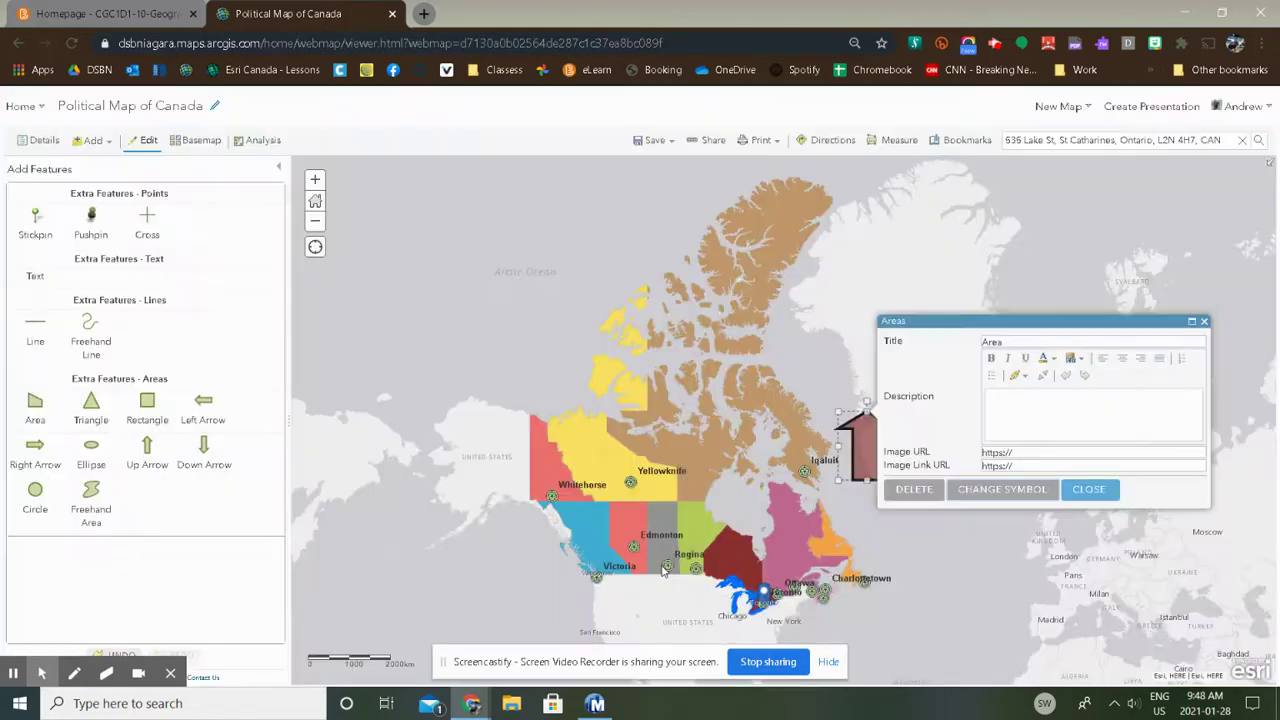
{"action": "left_click", "coordinate": [1102, 489]}
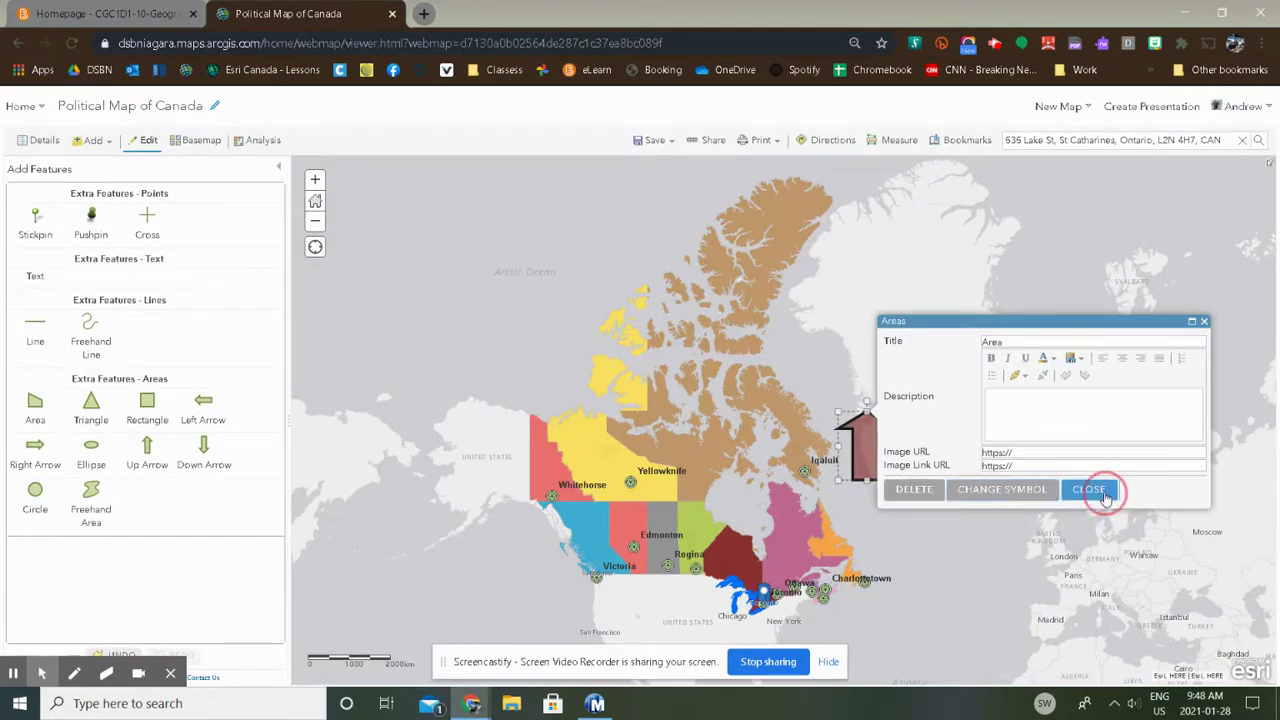
{"action": "left_click", "coordinate": [958, 534]}
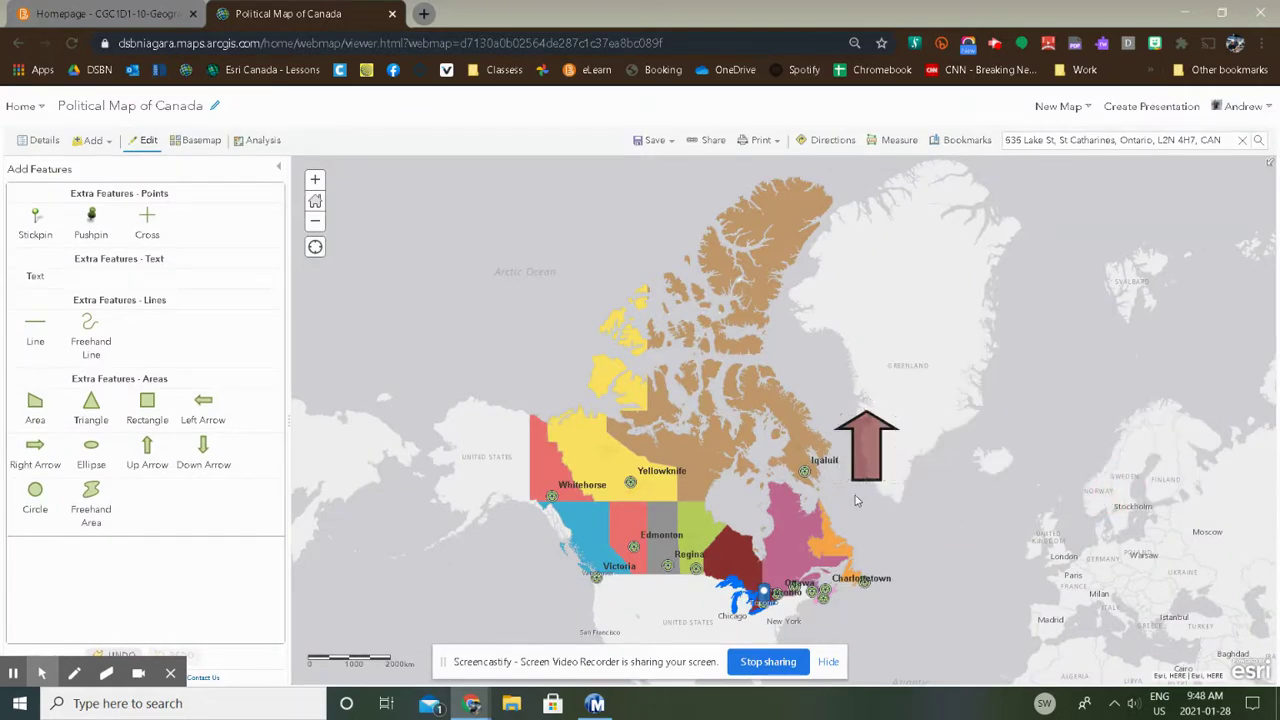
{"action": "left_click", "coordinate": [34, 281]}
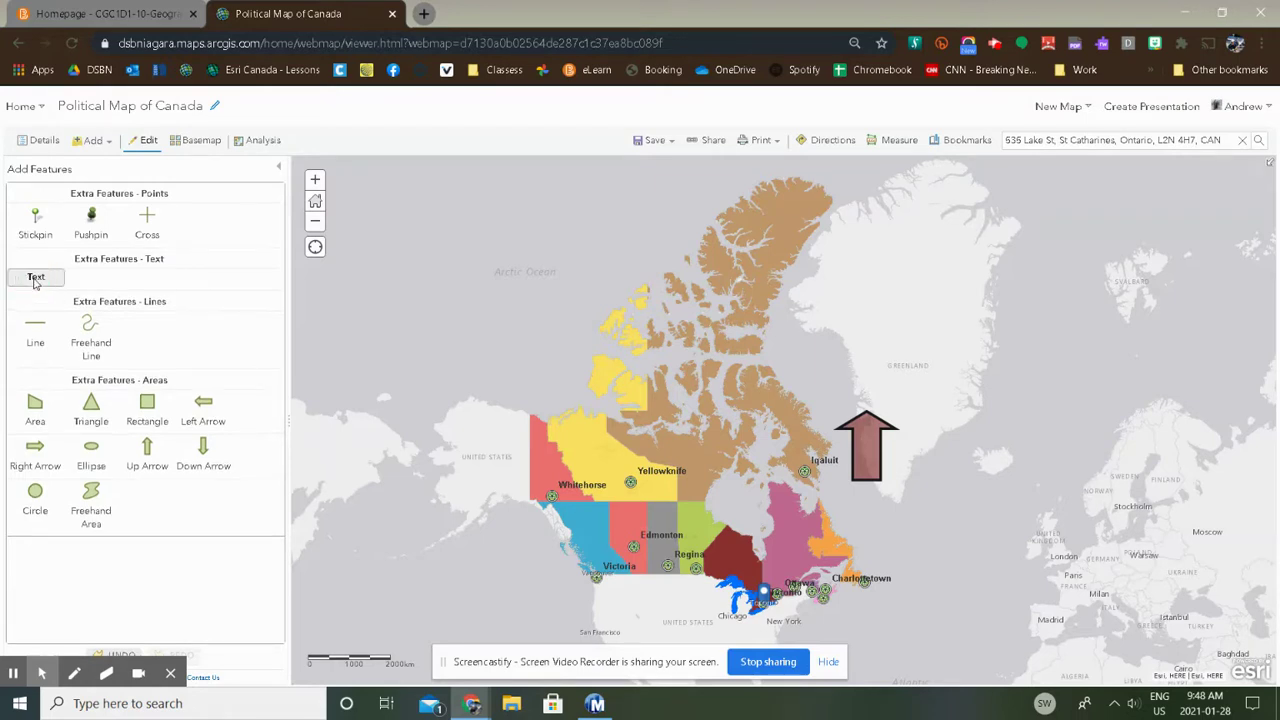
Add an enlarged bold 'N' text label just below the north arrow.
{"action": "left_click", "coordinate": [867, 498]}
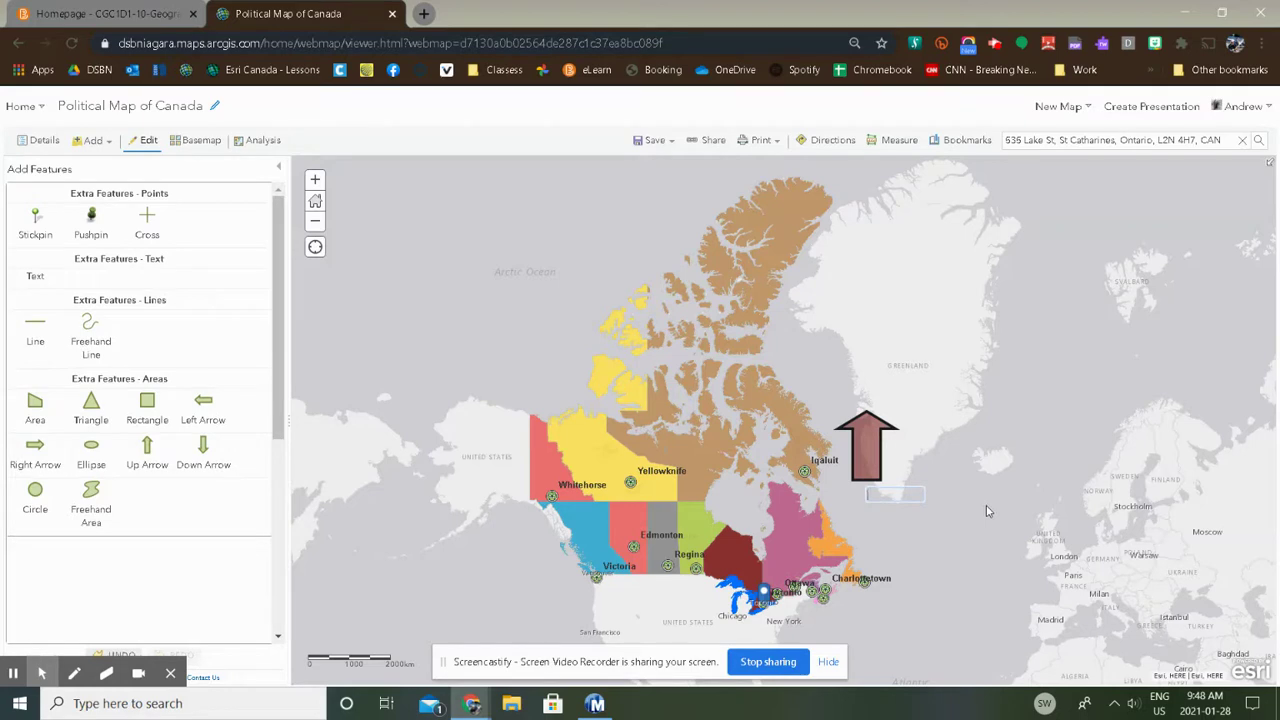
{"action": "key", "text": "Return"}
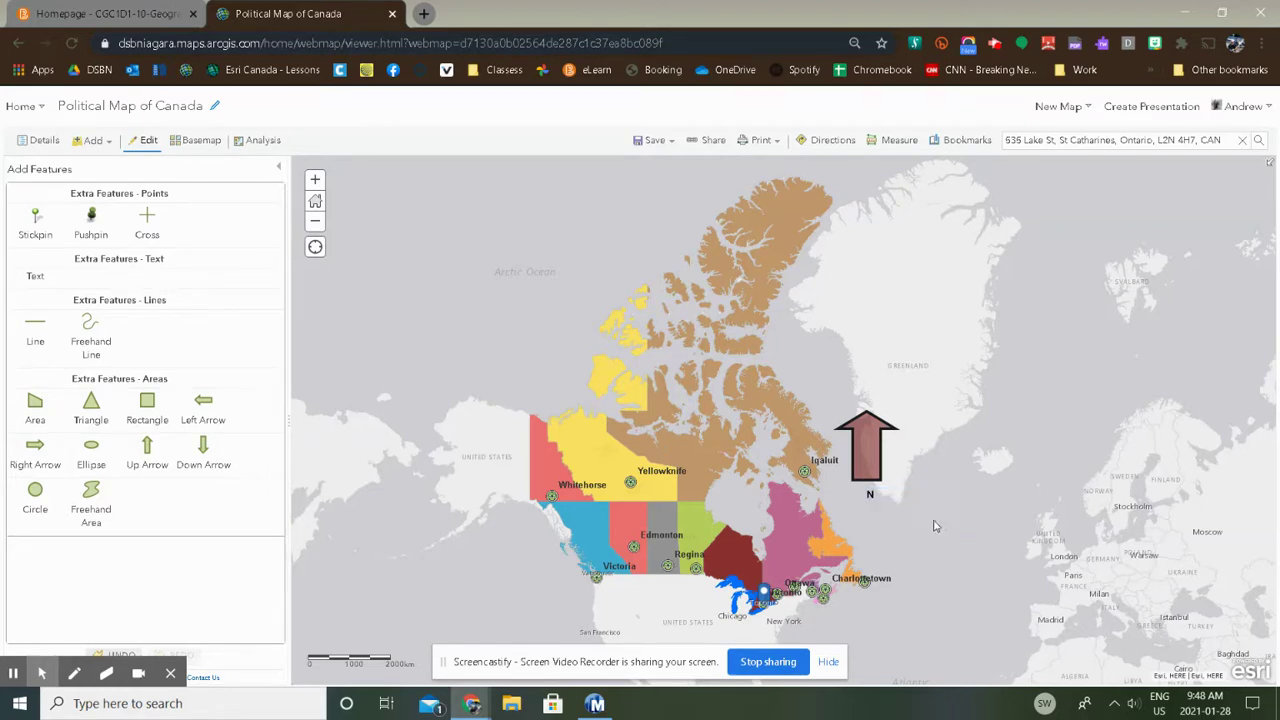
{"action": "left_click", "coordinate": [871, 498]}
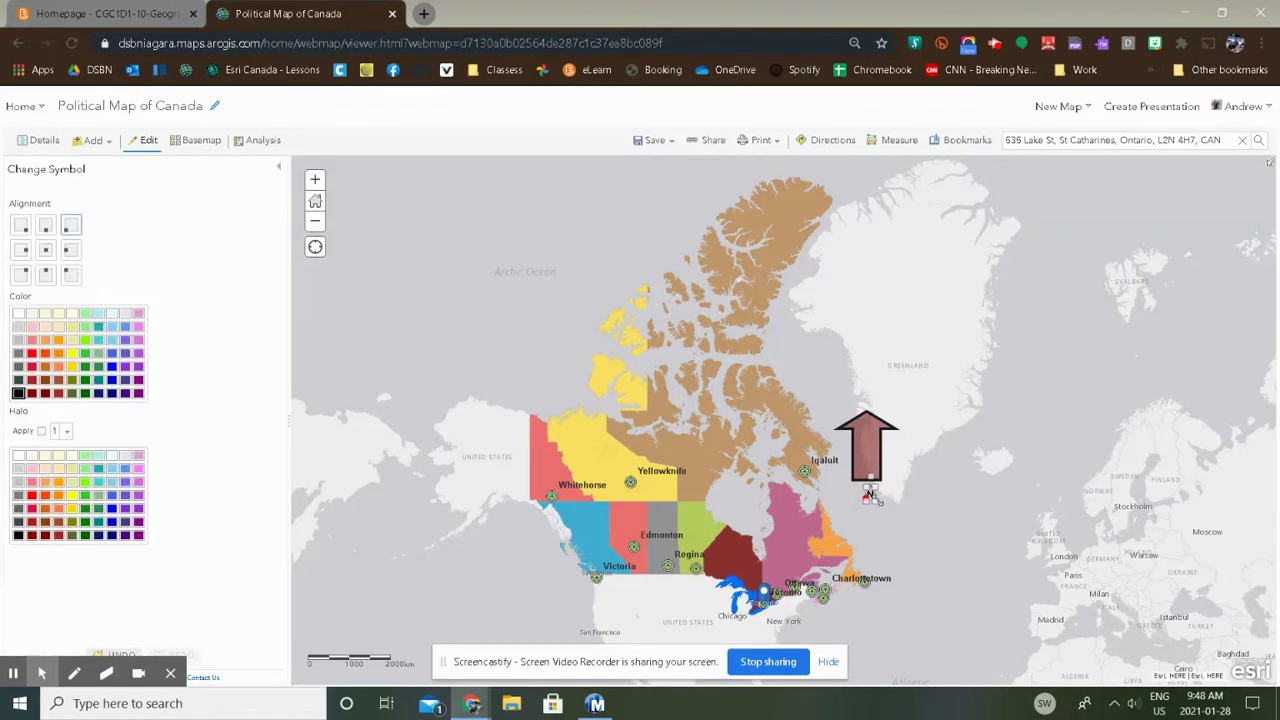
{"action": "left_click_drag", "start_coordinate": [873, 500], "coordinate": [867, 499]}
{"action": "left_click", "coordinate": [934, 528]}
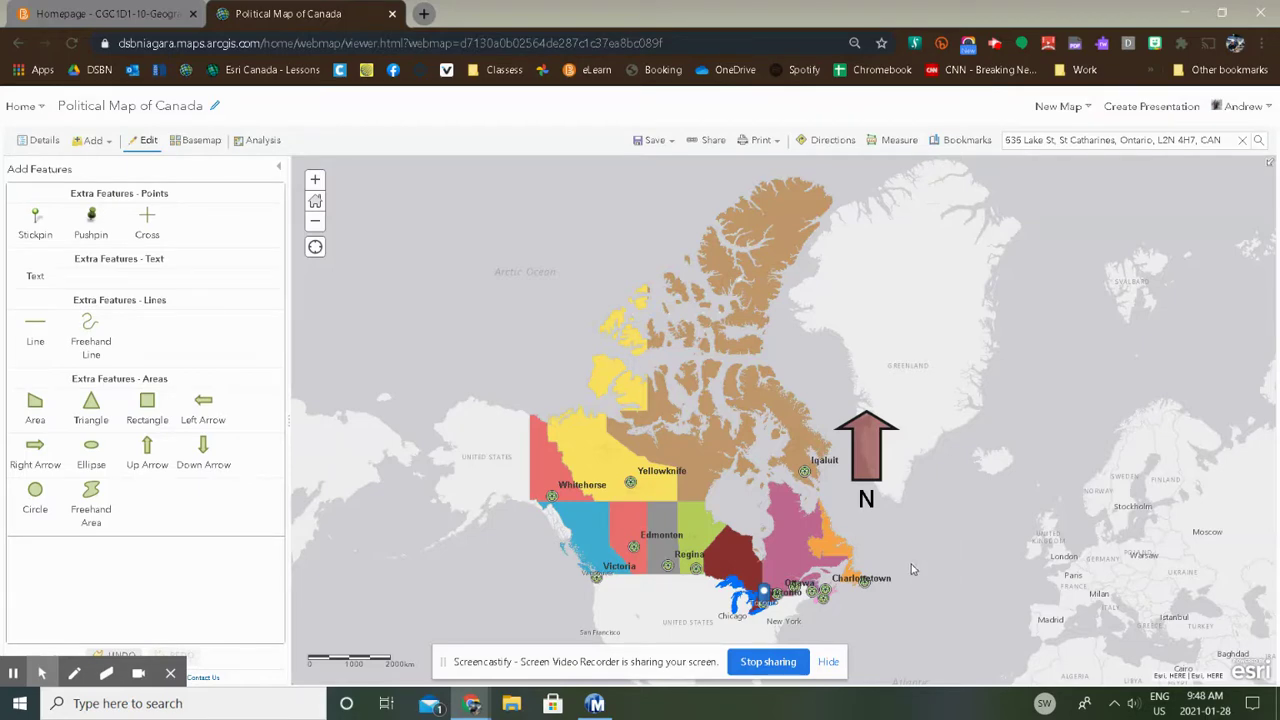
Zoom to the Great Lakes, label Lake Superior 'L. Superior', and start a Lake Michigan label.
{"action": "scroll", "coordinate": [795, 565], "scroll_direction": "up", "scroll_amount": 1}
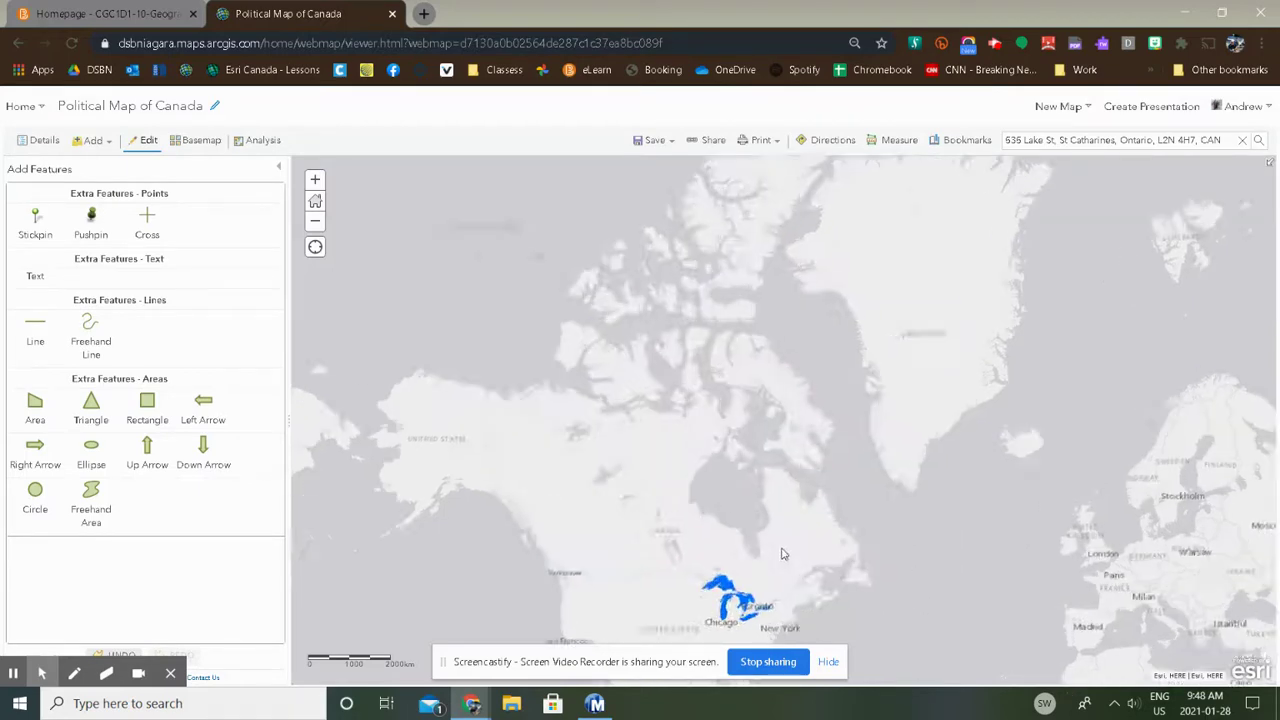
{"action": "left_click_drag", "start_coordinate": [1053, 575], "coordinate": [1010, 305]}
{"action": "scroll", "coordinate": [945, 433], "scroll_direction": "up", "scroll_amount": 1}
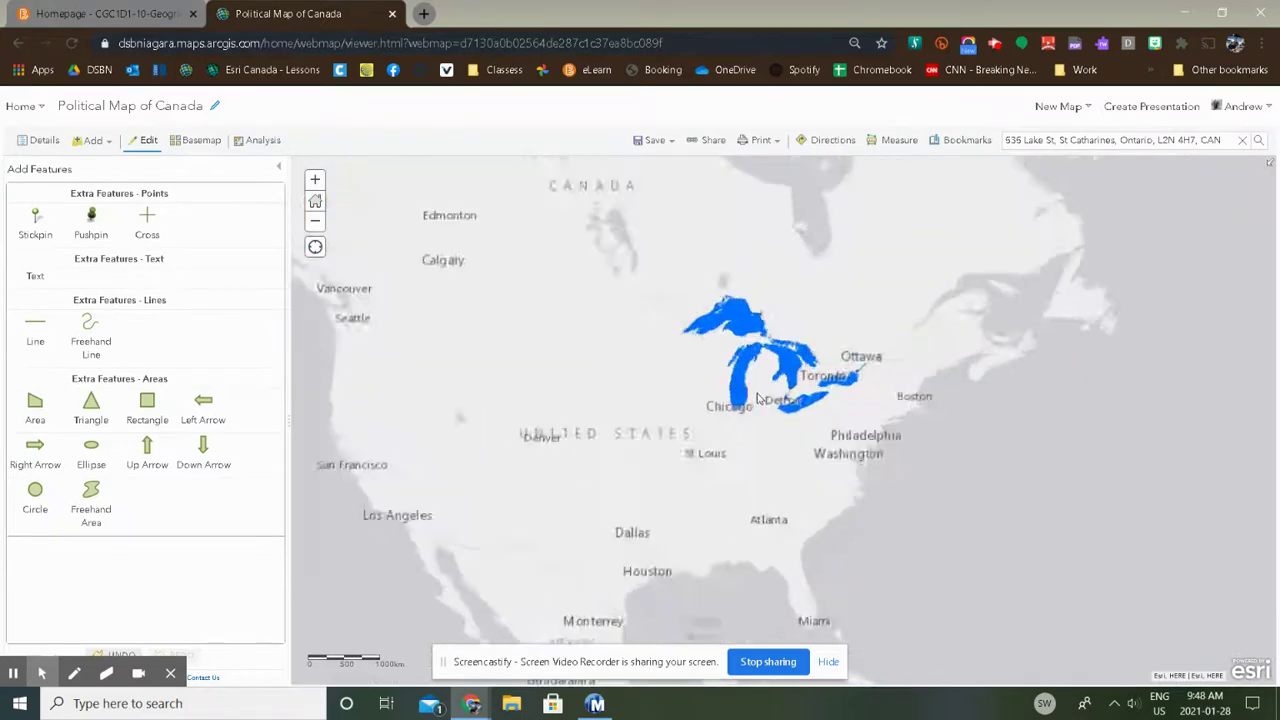
{"action": "left_click_drag", "start_coordinate": [945, 433], "coordinate": [1066, 483]}
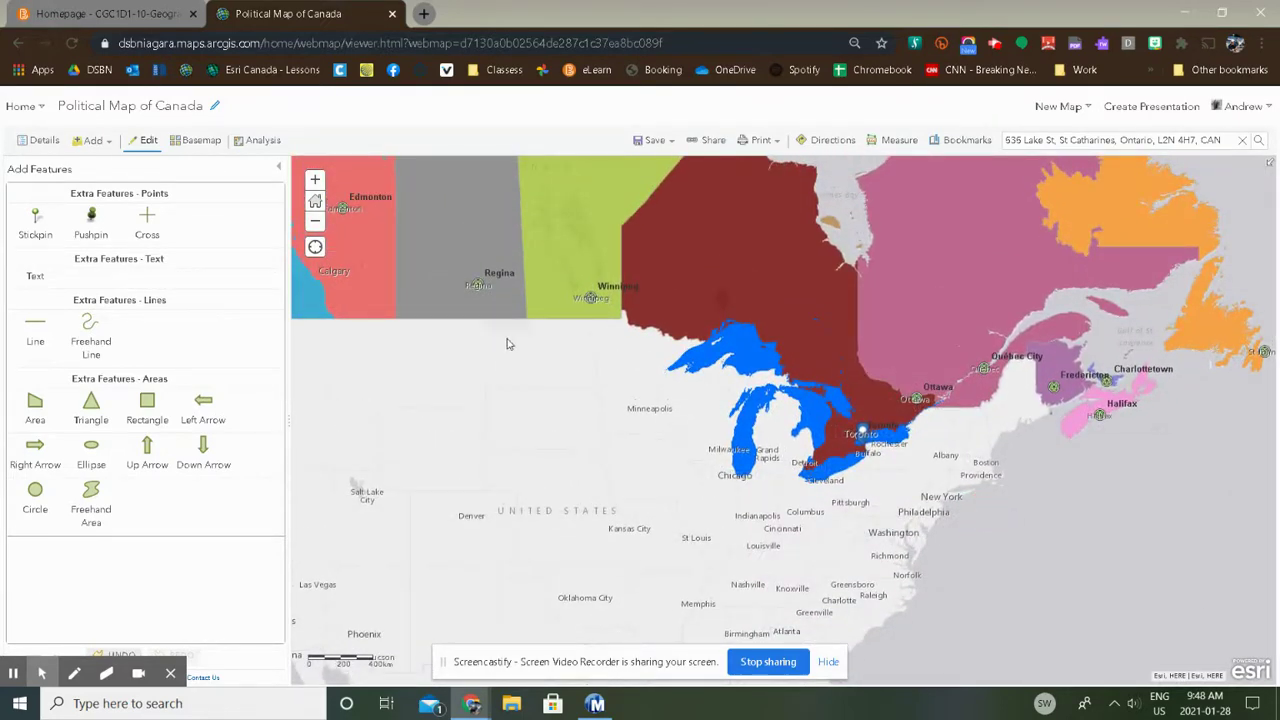
{"action": "left_click", "coordinate": [36, 277]}
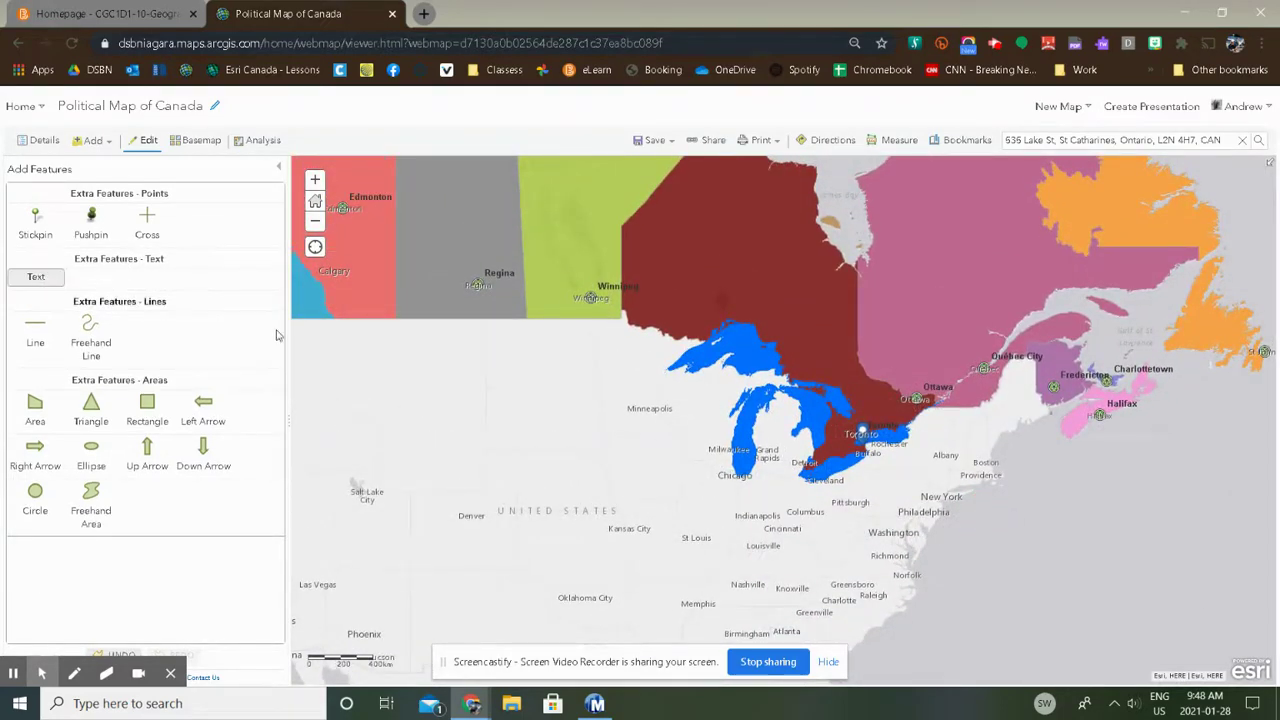
{"action": "left_click", "coordinate": [687, 363]}
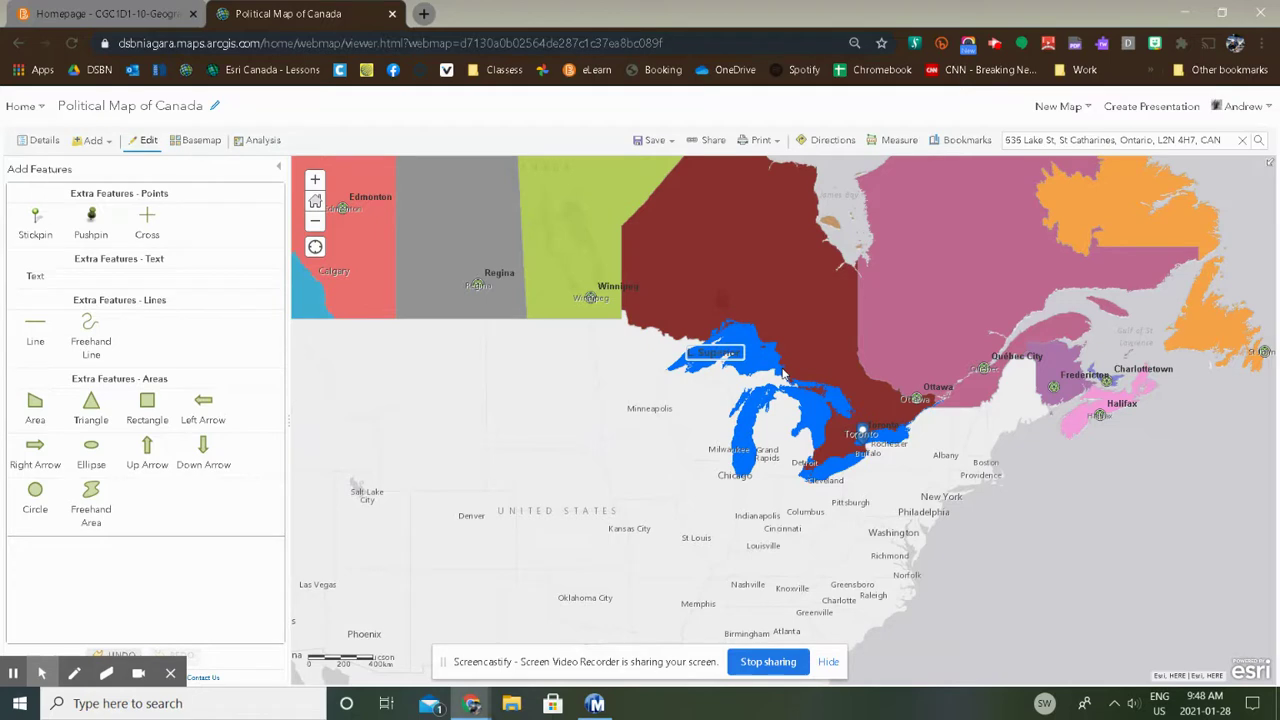
{"action": "left_click", "coordinate": [35, 279]}
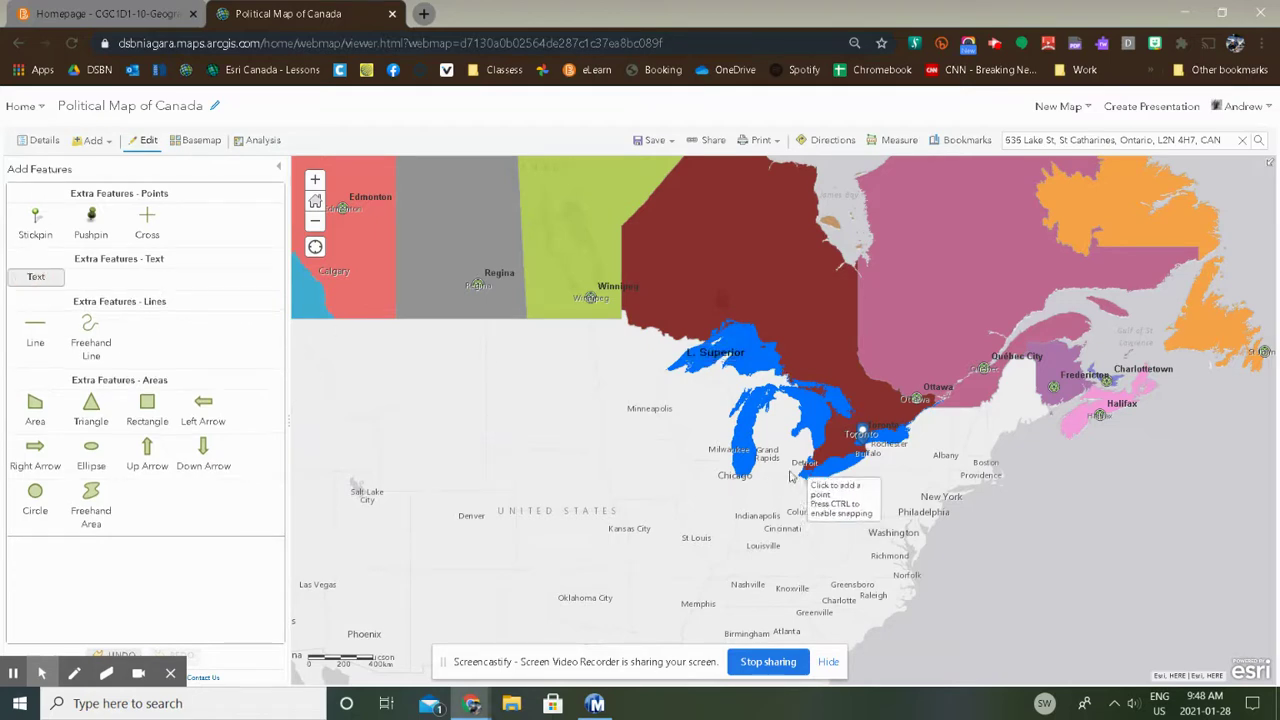
{"action": "left_click", "coordinate": [732, 424]}
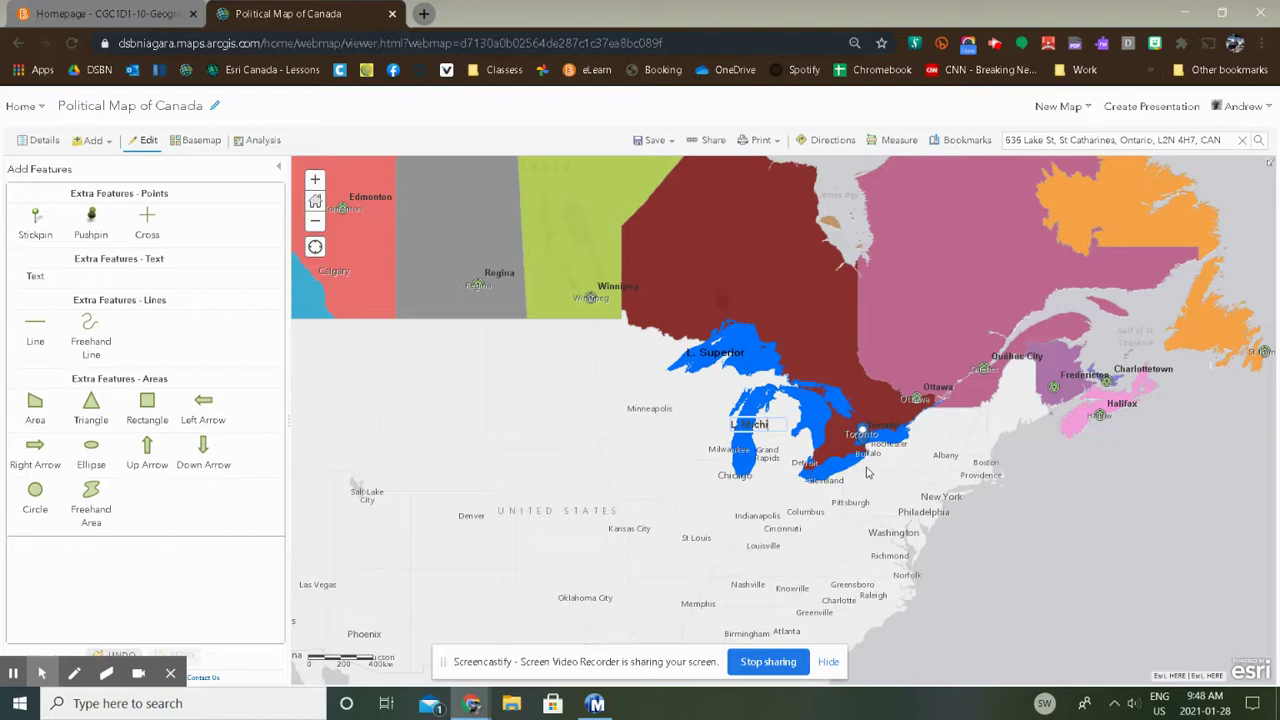
Finish the 'L. Michigan' label and add a 'British Columbia' label inside that province.
{"action": "left_click", "coordinate": [632, 467]}
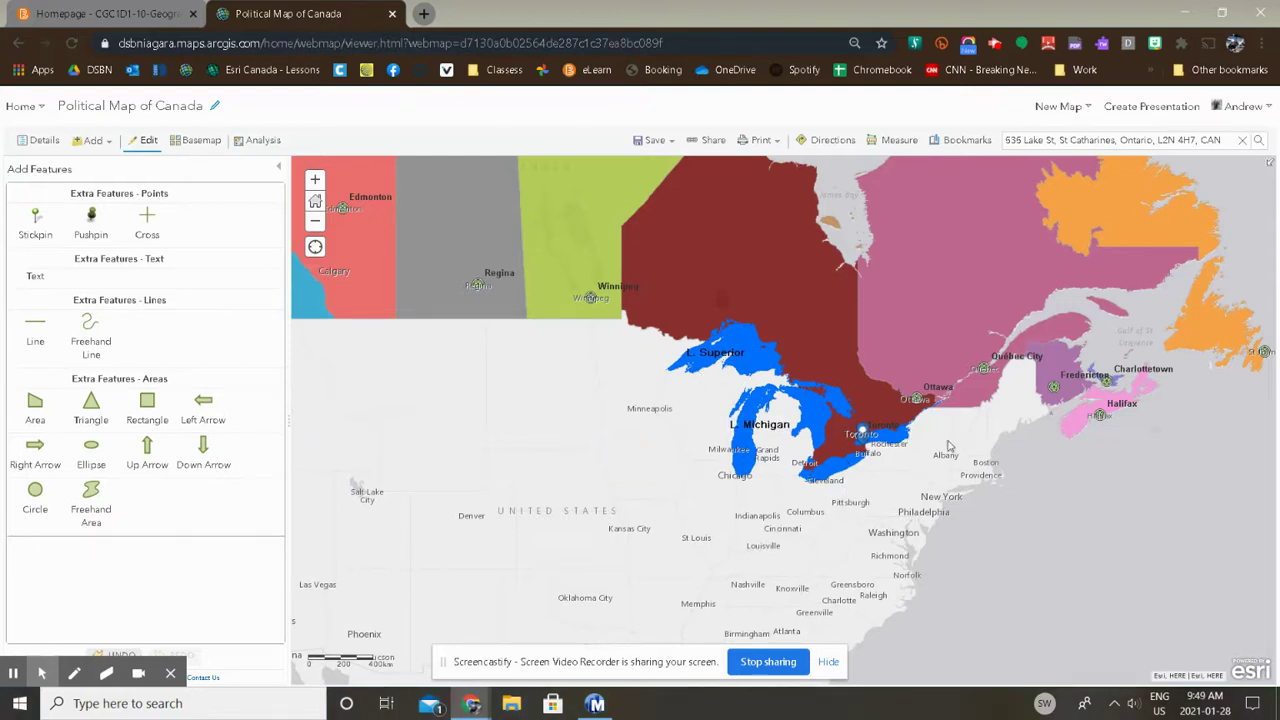
{"action": "scroll", "coordinate": [1121, 490], "scroll_direction": "down", "scroll_amount": 1}
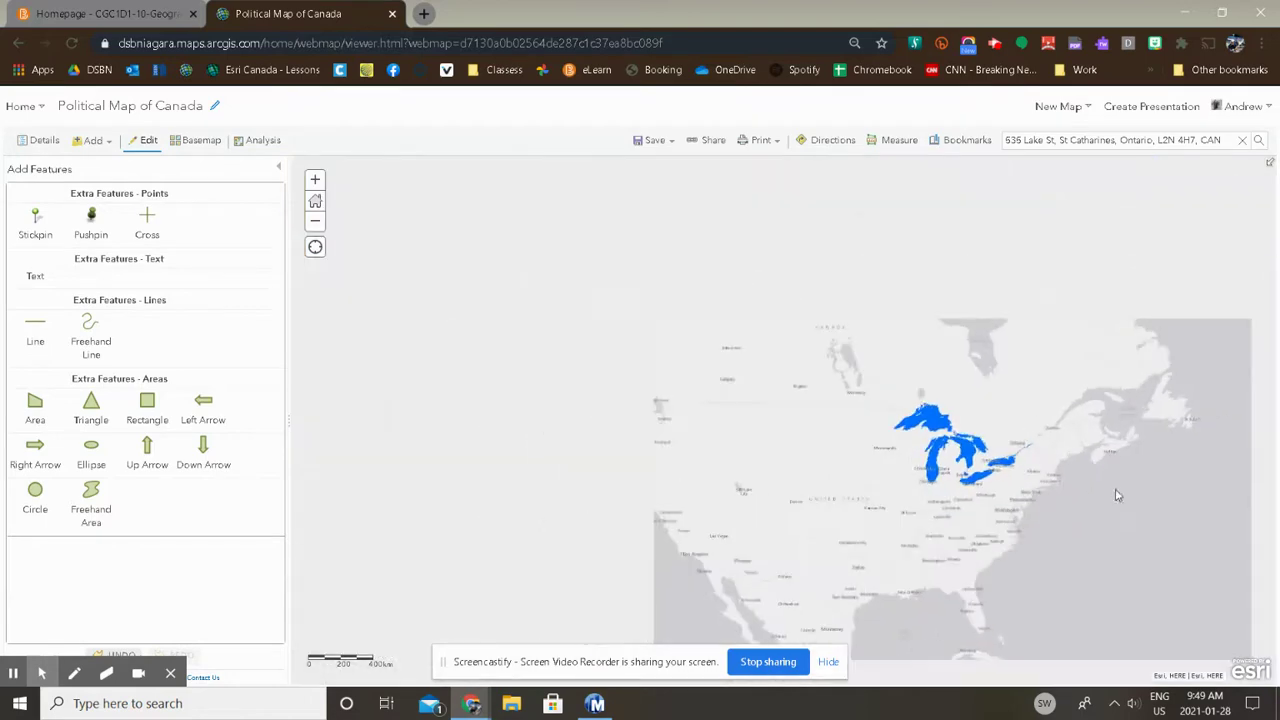
{"action": "left_click", "coordinate": [36, 276]}
{"action": "left_click", "coordinate": [627, 299]}
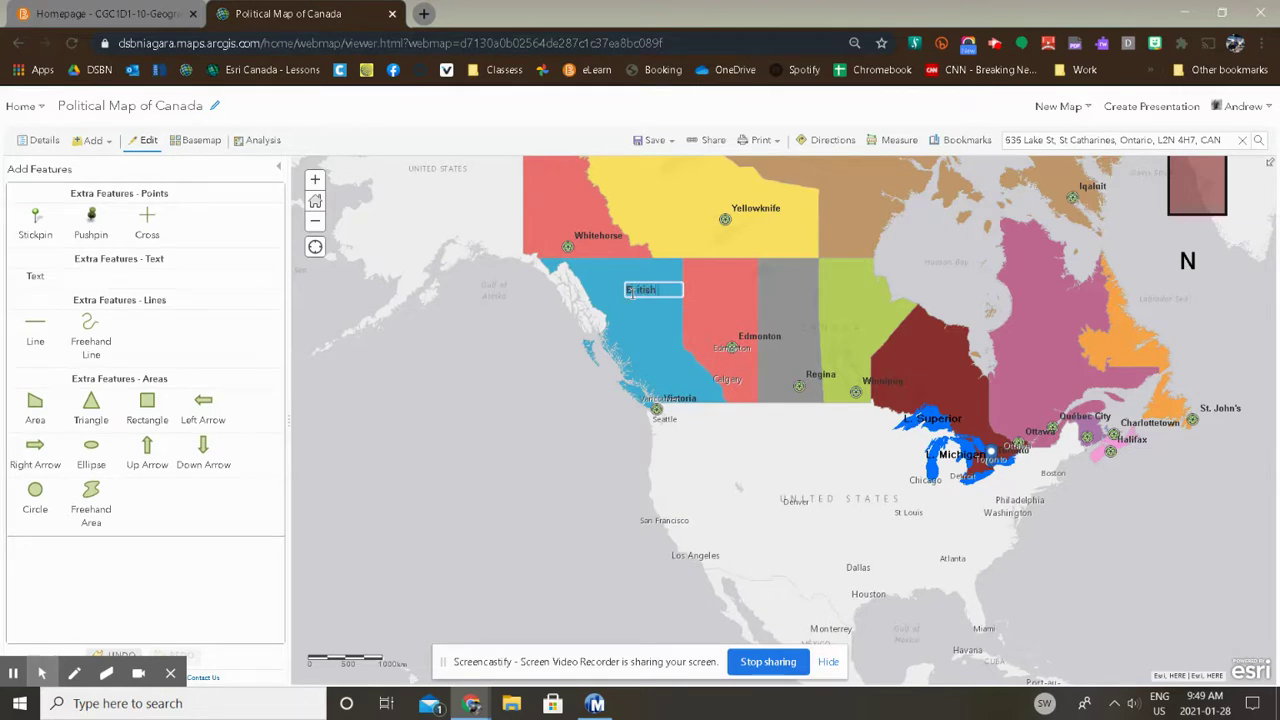
{"action": "type", "text": "British Columbia"}
{"action": "key", "text": "Return"}
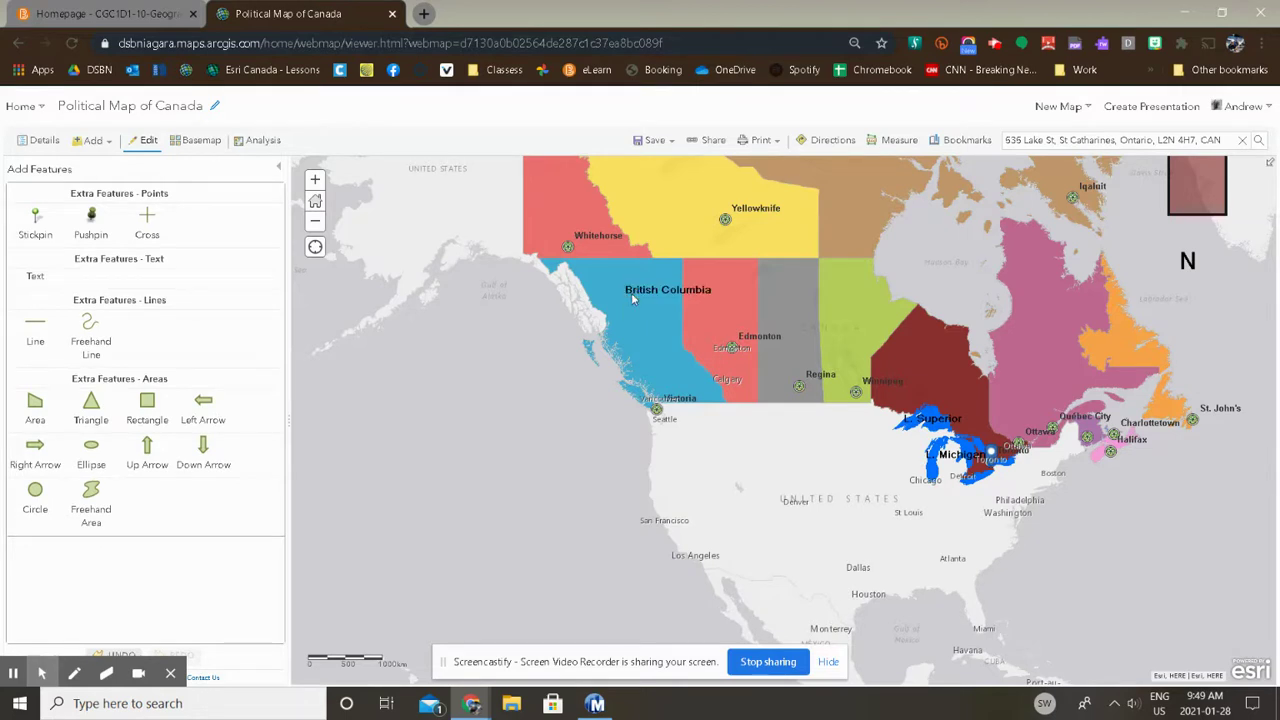
{"action": "left_click", "coordinate": [676, 294]}
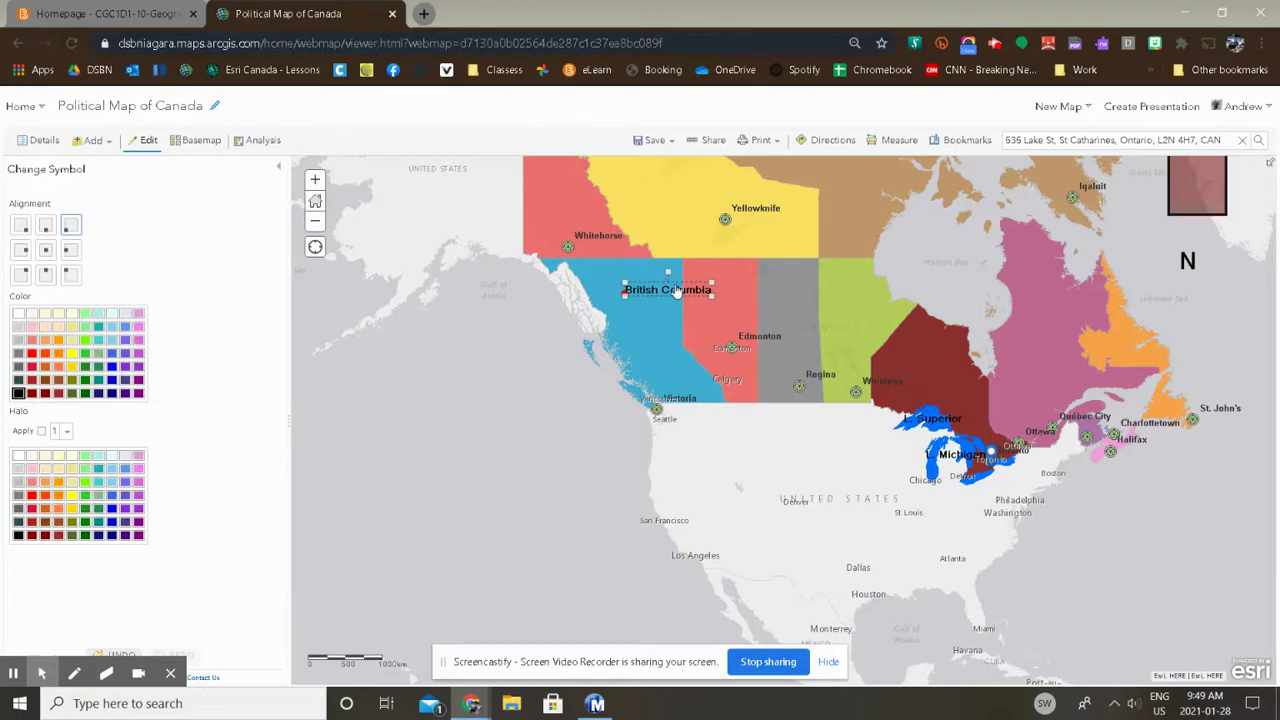
{"action": "left_click_drag", "start_coordinate": [652, 294], "coordinate": [624, 295]}
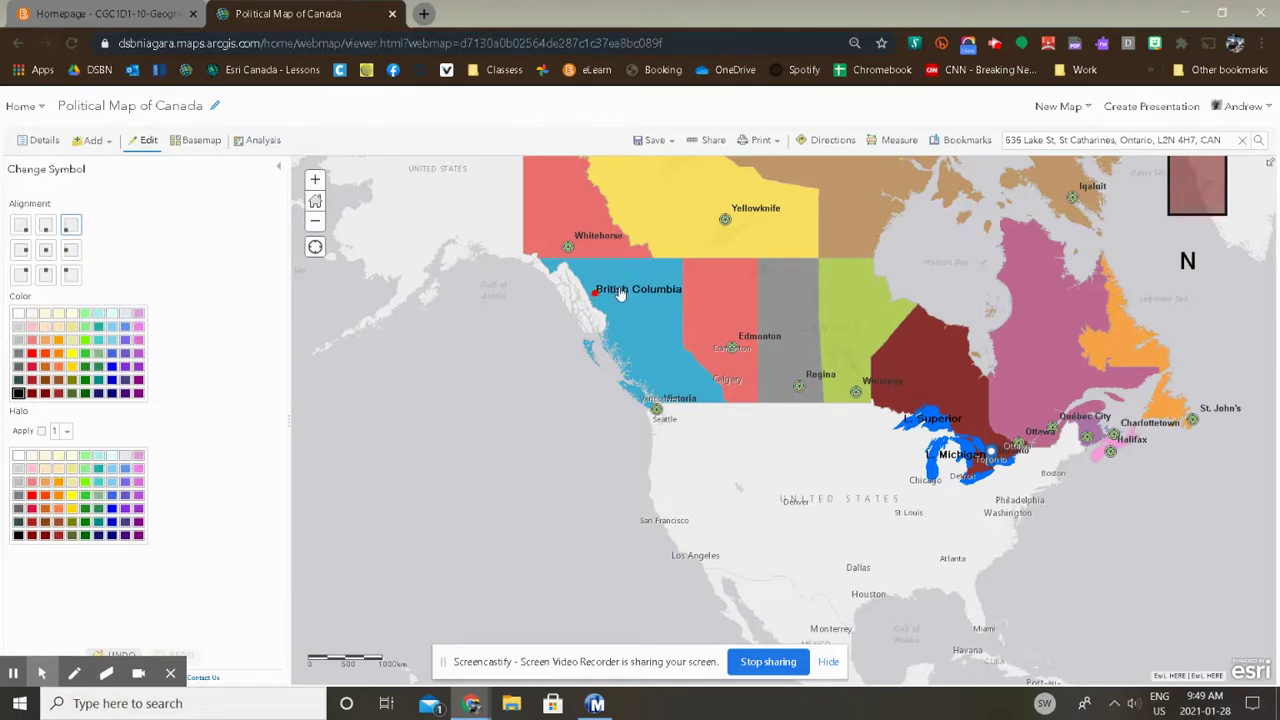
{"action": "left_click", "coordinate": [833, 506]}
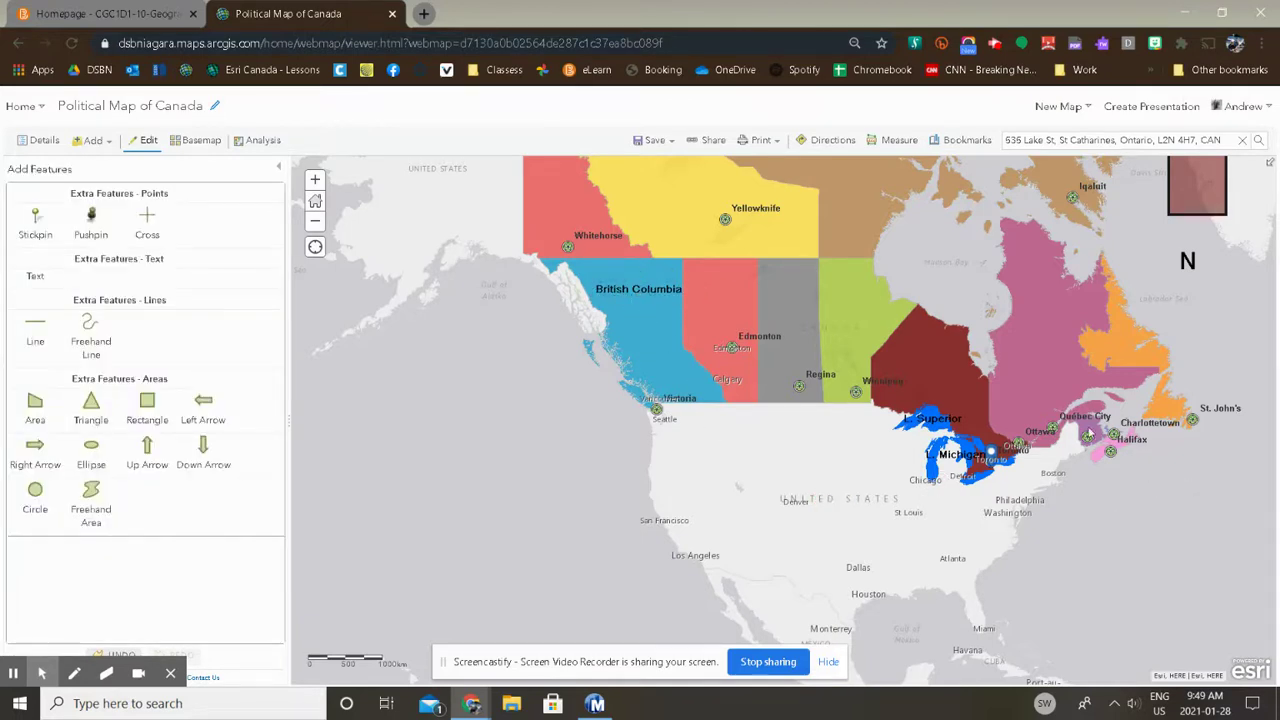
Add a 'Prince Edward Island' label, enlarge it and move it onto the island.
{"action": "scroll", "coordinate": [1100, 440], "scroll_direction": "up", "scroll_amount": 4}
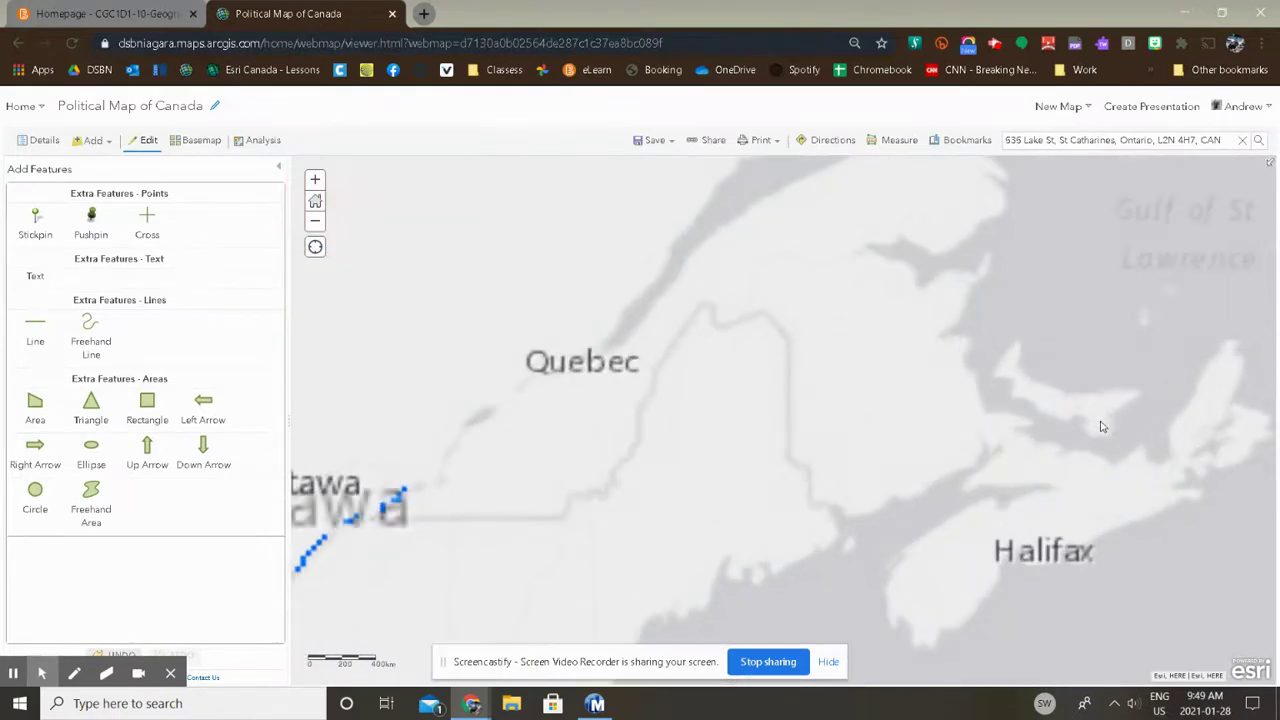
{"action": "scroll", "coordinate": [485, 317], "scroll_direction": "up", "scroll_amount": 3}
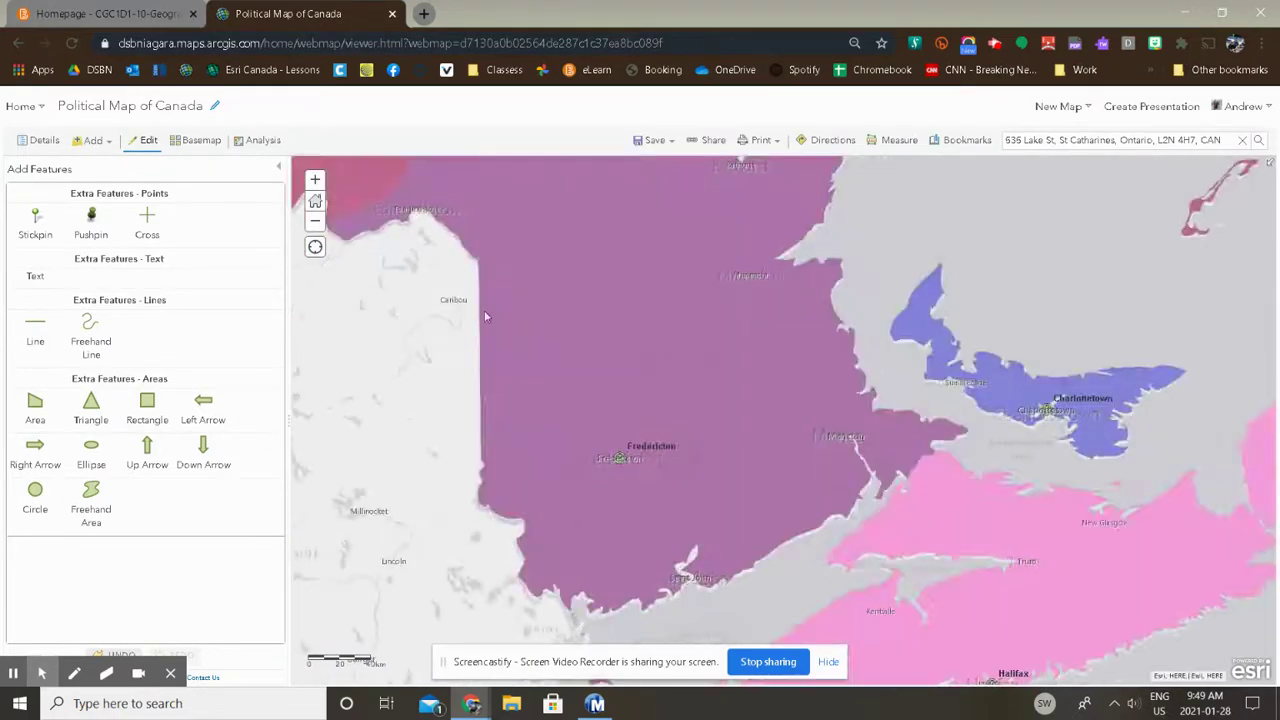
{"action": "left_click", "coordinate": [35, 276]}
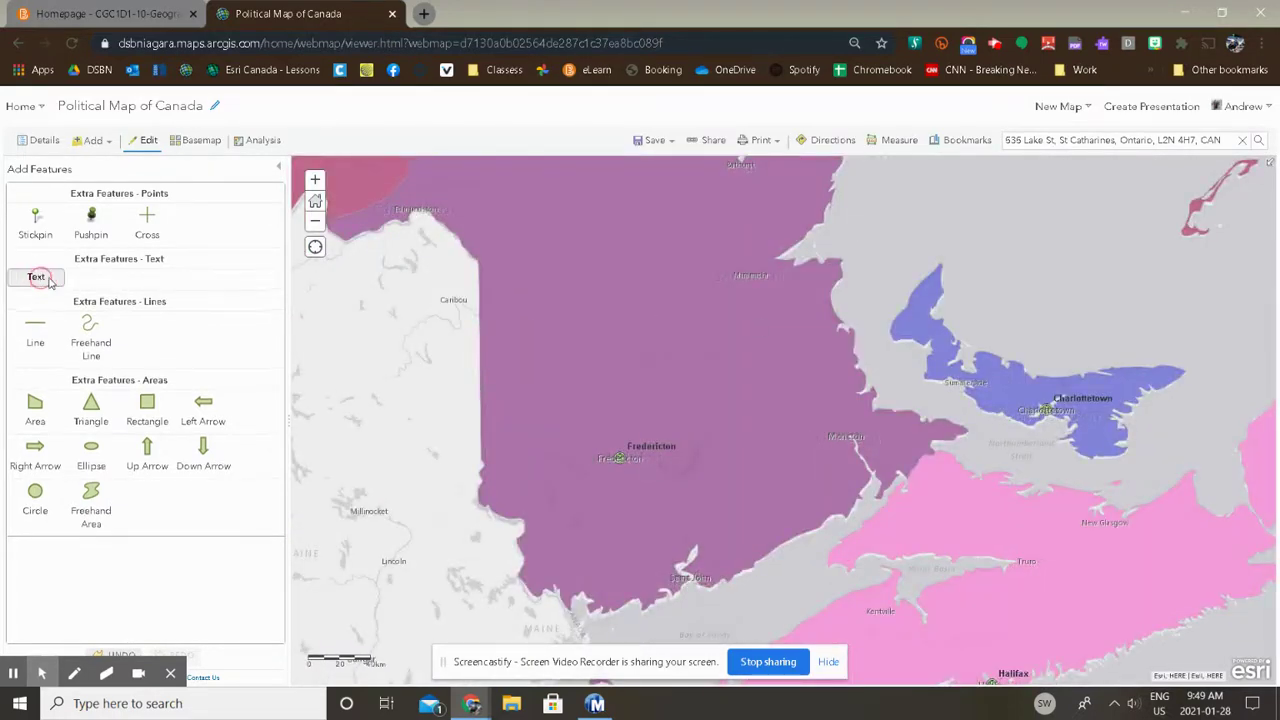
{"action": "left_click", "coordinate": [962, 350]}
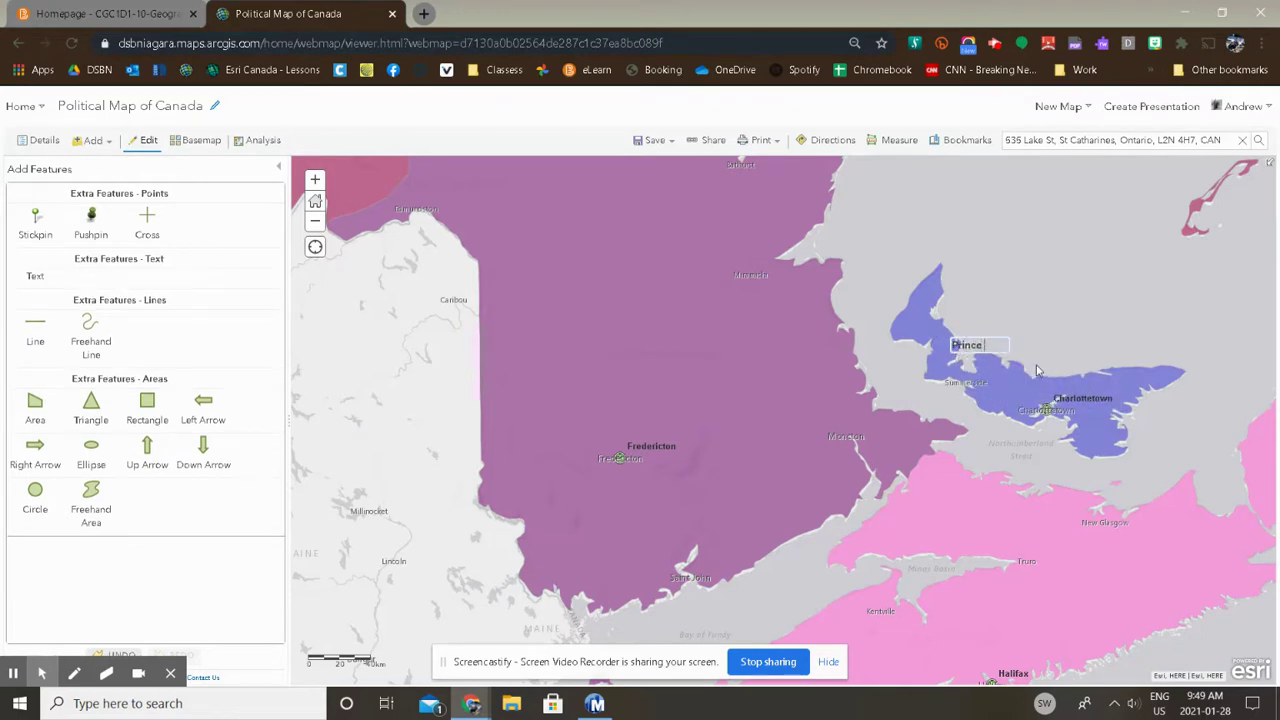
{"action": "type", "text": "Prince Edward Island"}
{"action": "left_click", "coordinate": [1040, 320]}
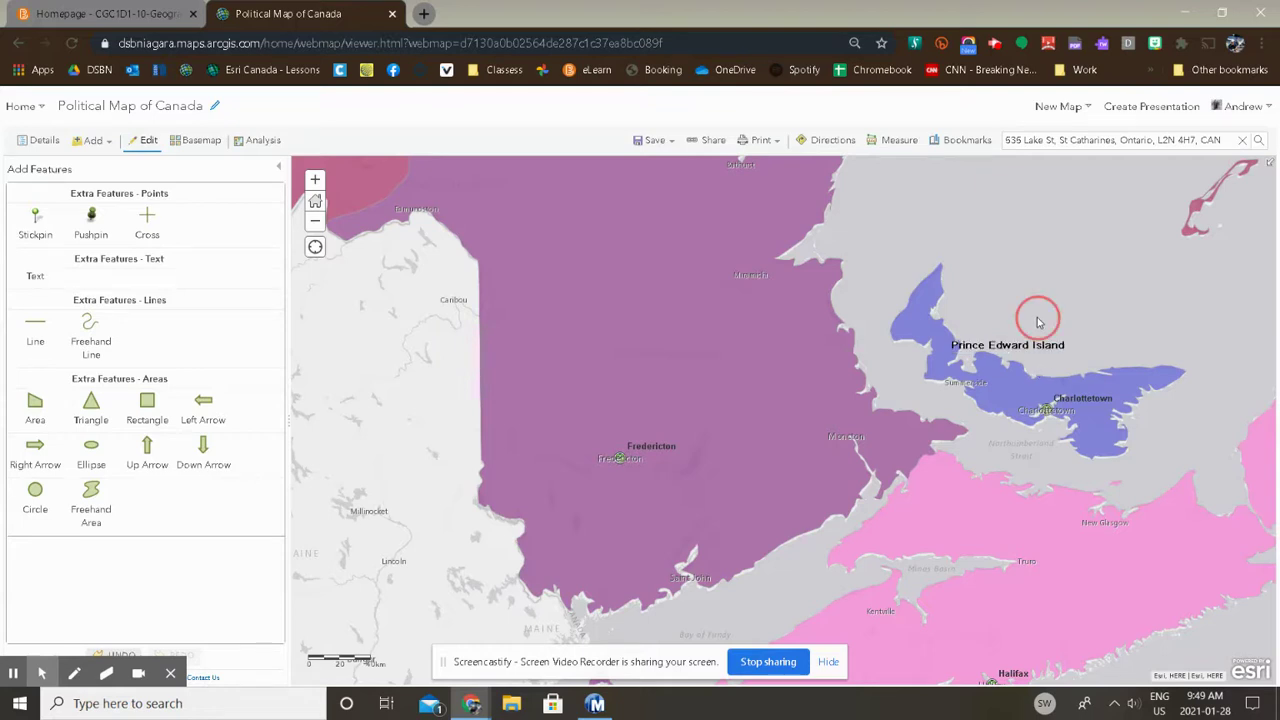
{"action": "left_click_drag", "start_coordinate": [1066, 355], "coordinate": [1102, 368]}
{"action": "left_click_drag", "start_coordinate": [1020, 348], "coordinate": [1020, 370]}
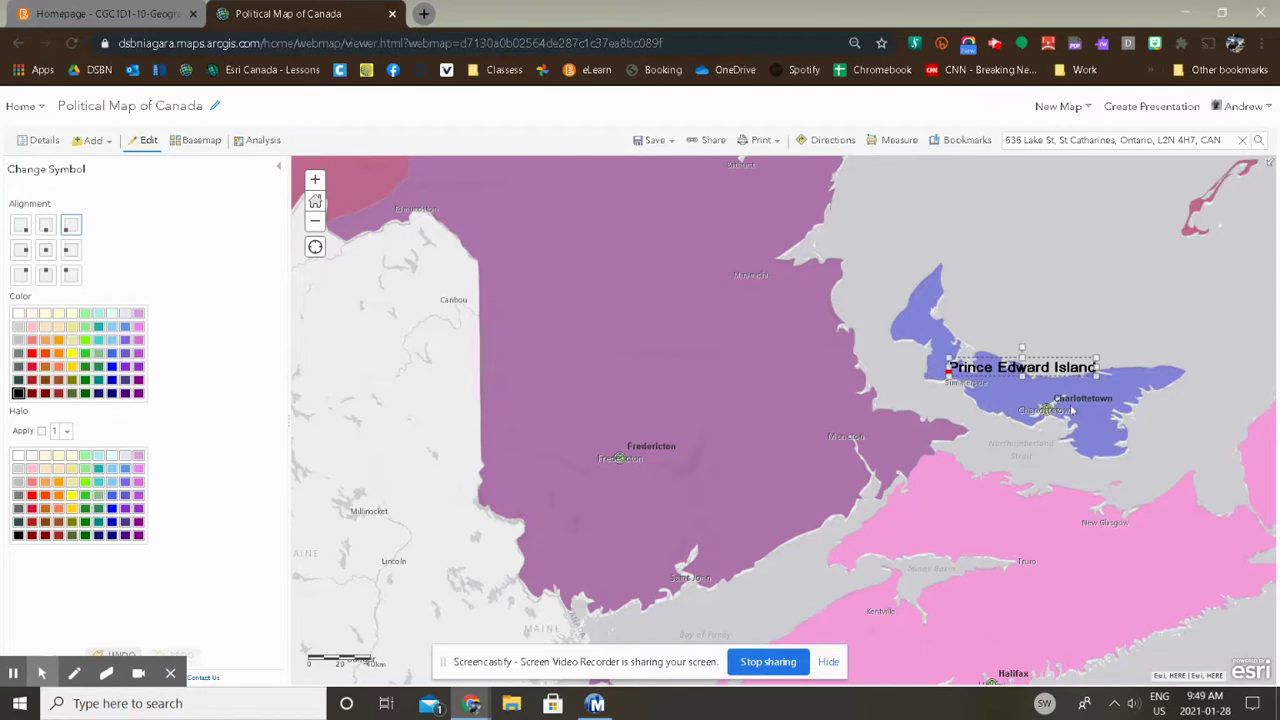
{"action": "left_click", "coordinate": [1000, 442]}
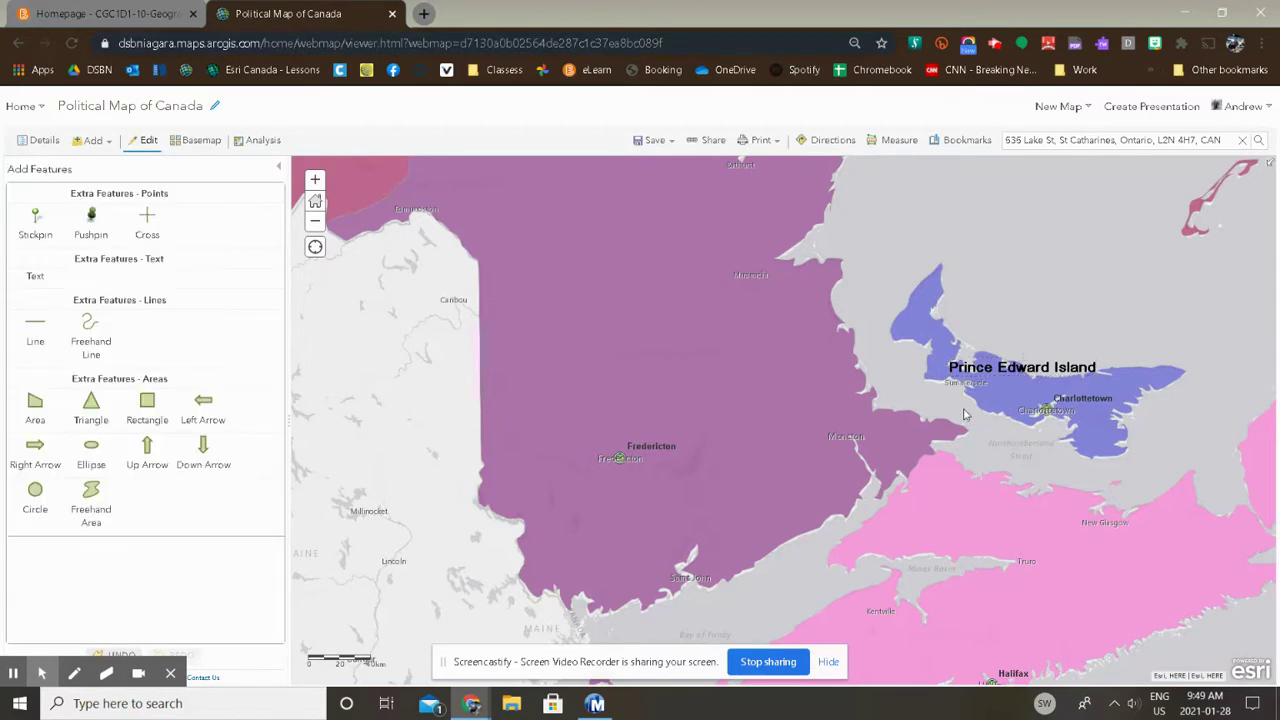
{"action": "scroll", "coordinate": [968, 414], "scroll_direction": "down", "scroll_amount": 3}
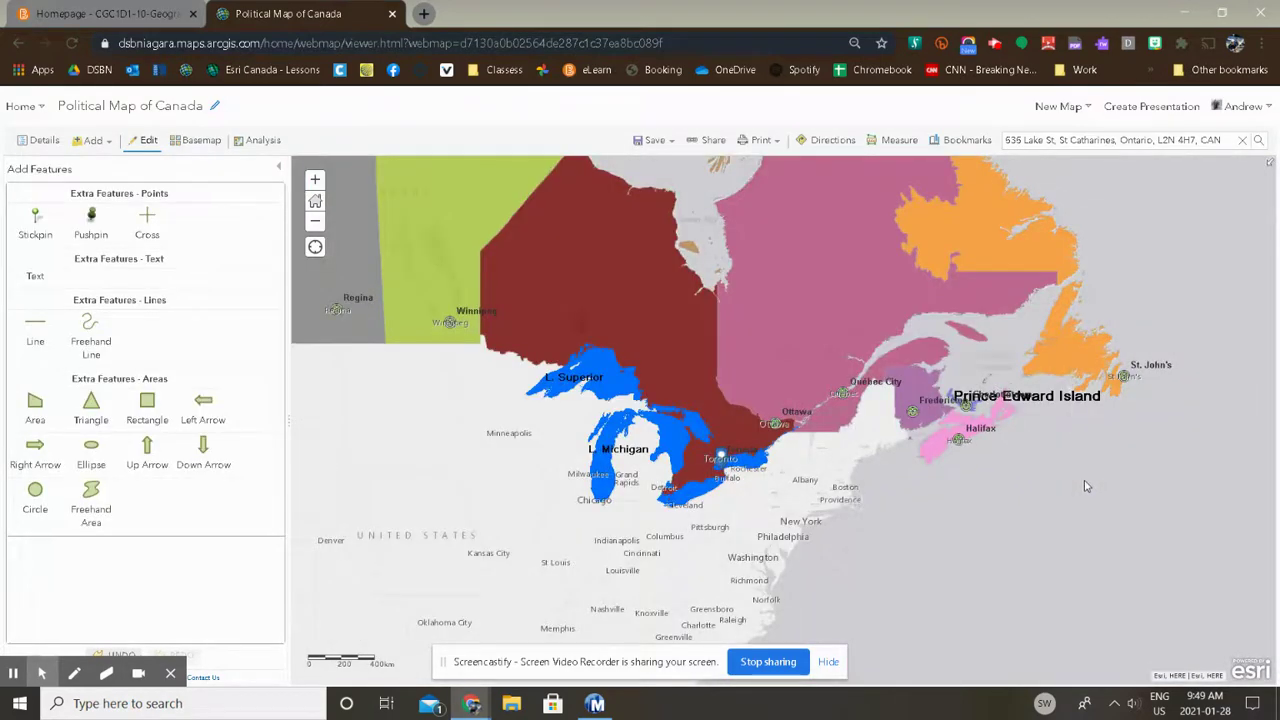
Zoom out and pan west to fit the prairies, British Columbia and the north arrow in view.
{"action": "scroll", "coordinate": [1081, 468], "scroll_direction": "down", "scroll_amount": 2}
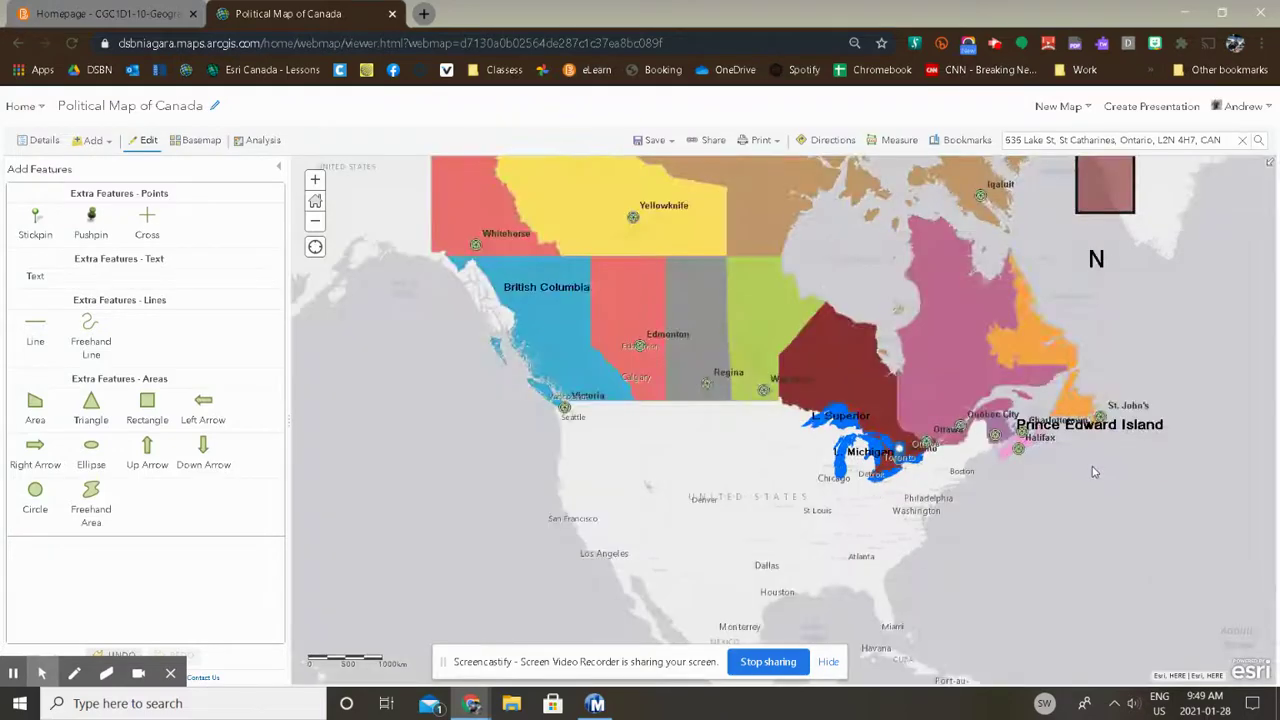
{"action": "scroll", "coordinate": [1092, 470], "scroll_direction": "up", "scroll_amount": 5}
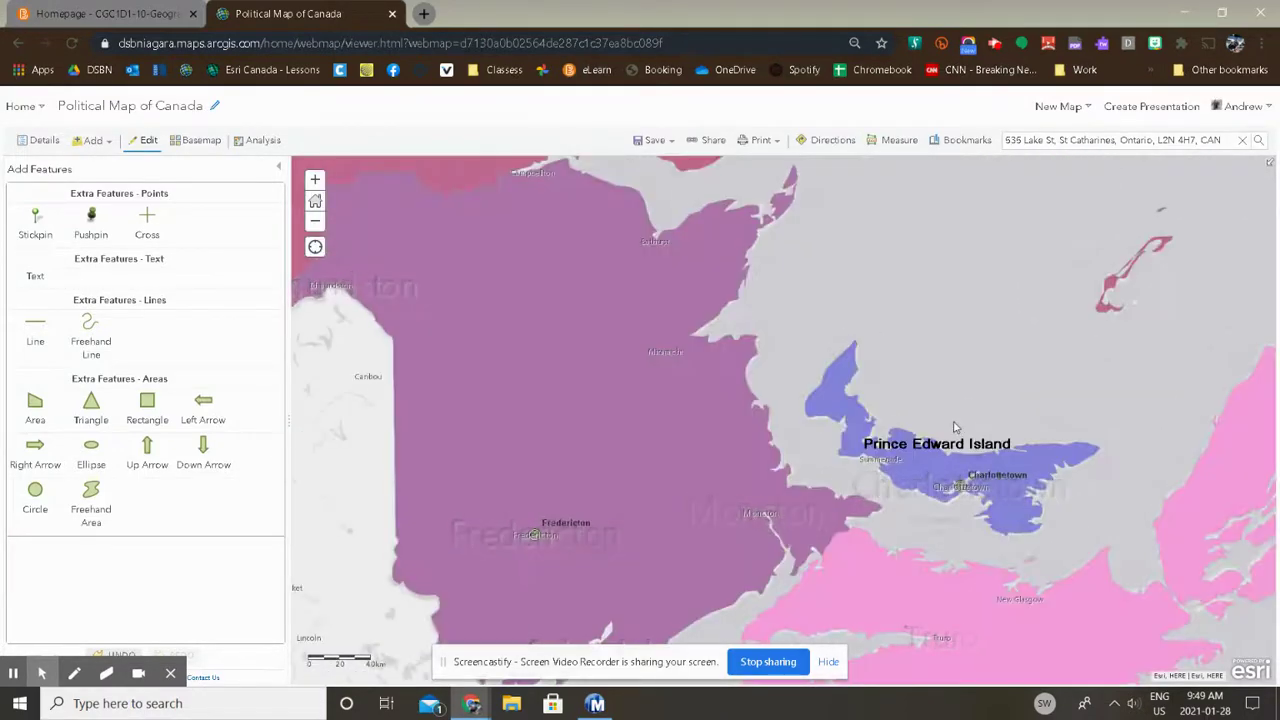
{"action": "scroll", "coordinate": [920, 400], "scroll_direction": "down", "scroll_amount": 3}
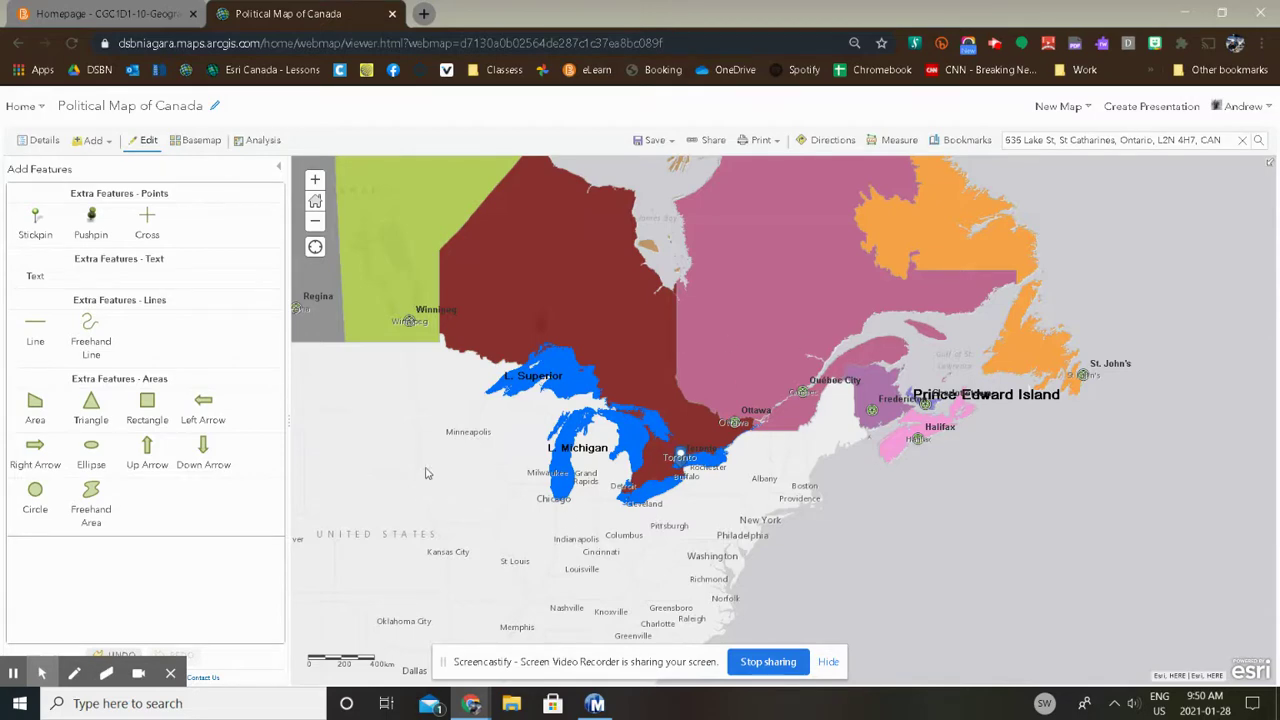
{"action": "left_click_drag", "start_coordinate": [425, 441], "coordinate": [680, 589]}
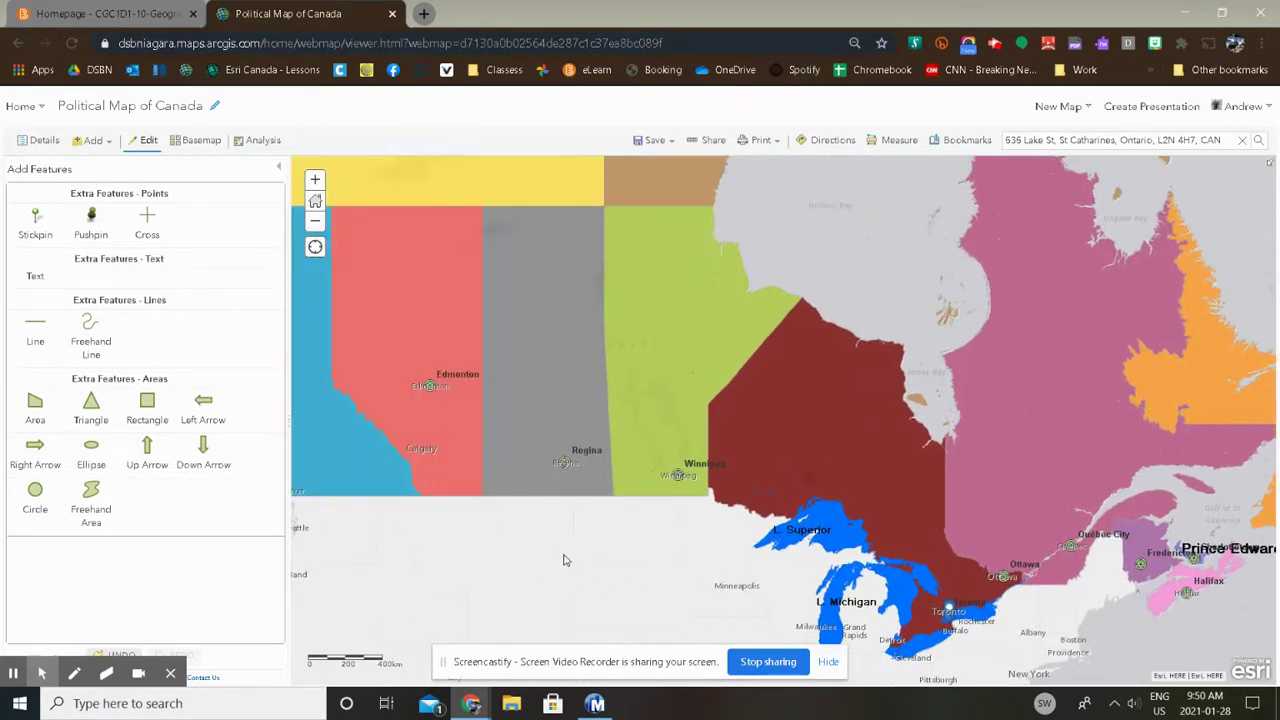
{"action": "left_click_drag", "start_coordinate": [564, 560], "coordinate": [764, 577]}
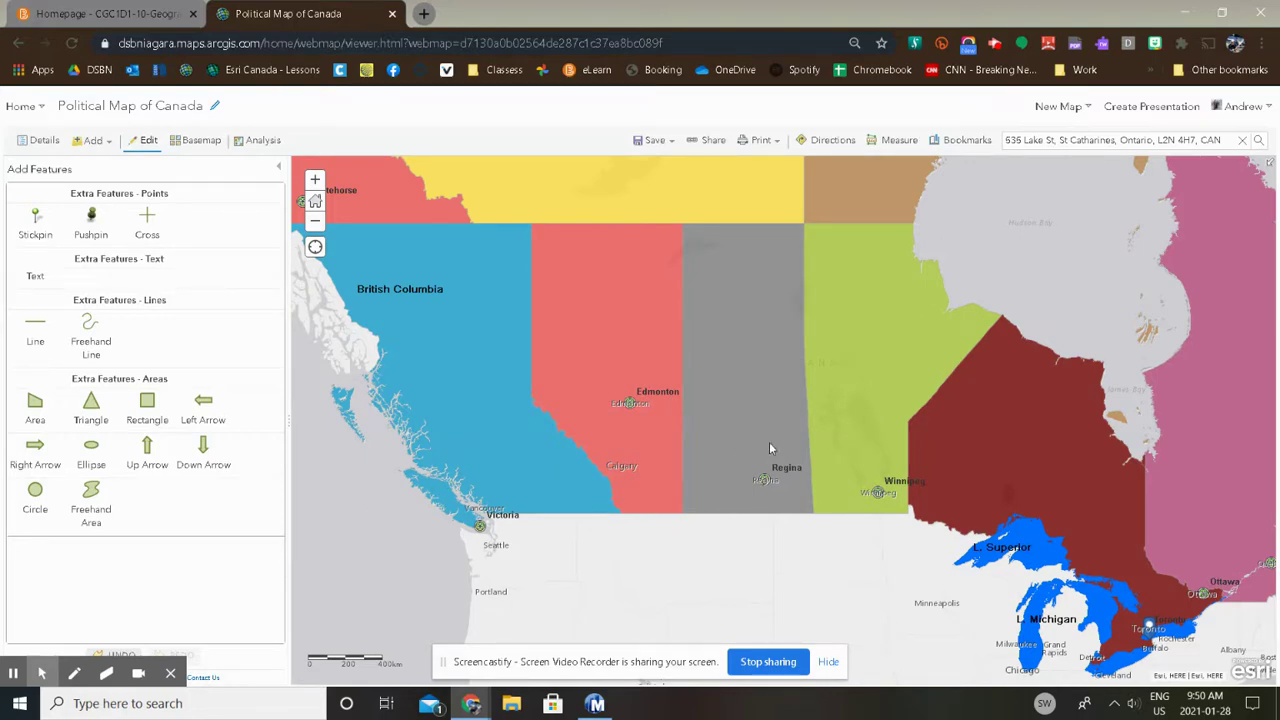
{"action": "scroll", "coordinate": [777, 418], "scroll_direction": "down", "scroll_amount": 1}
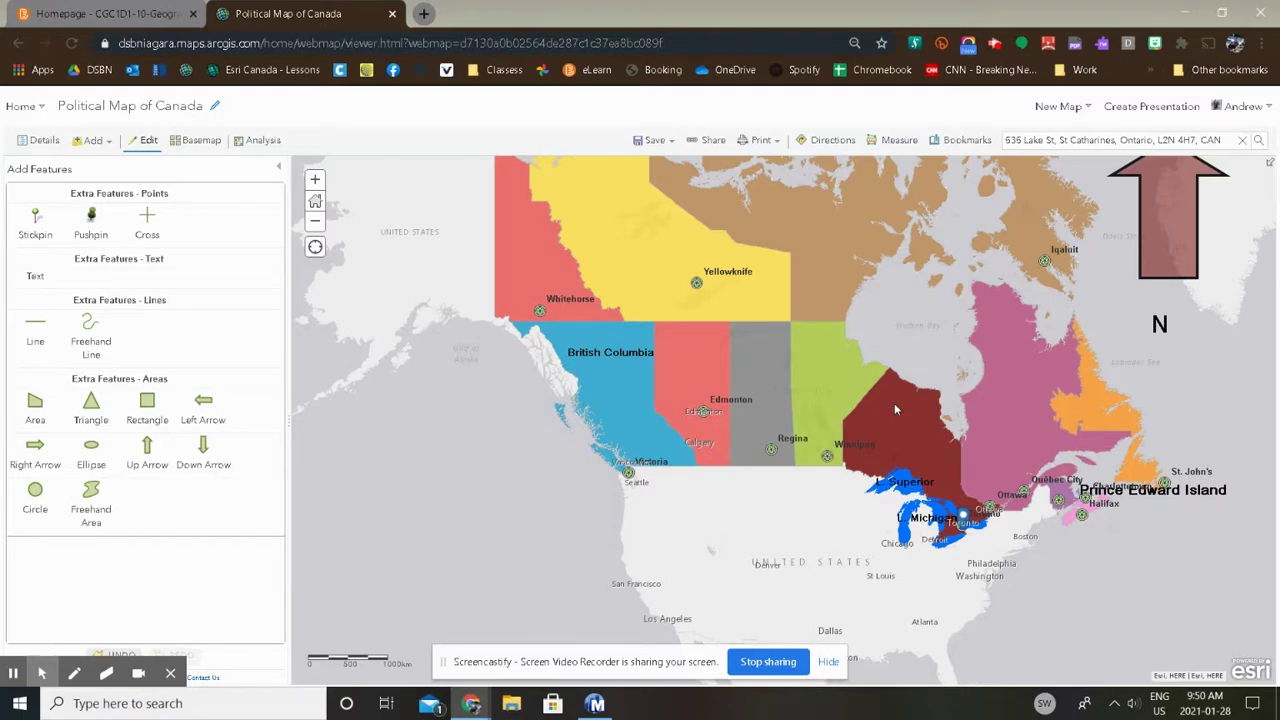
{"action": "left_click", "coordinate": [712, 141]}
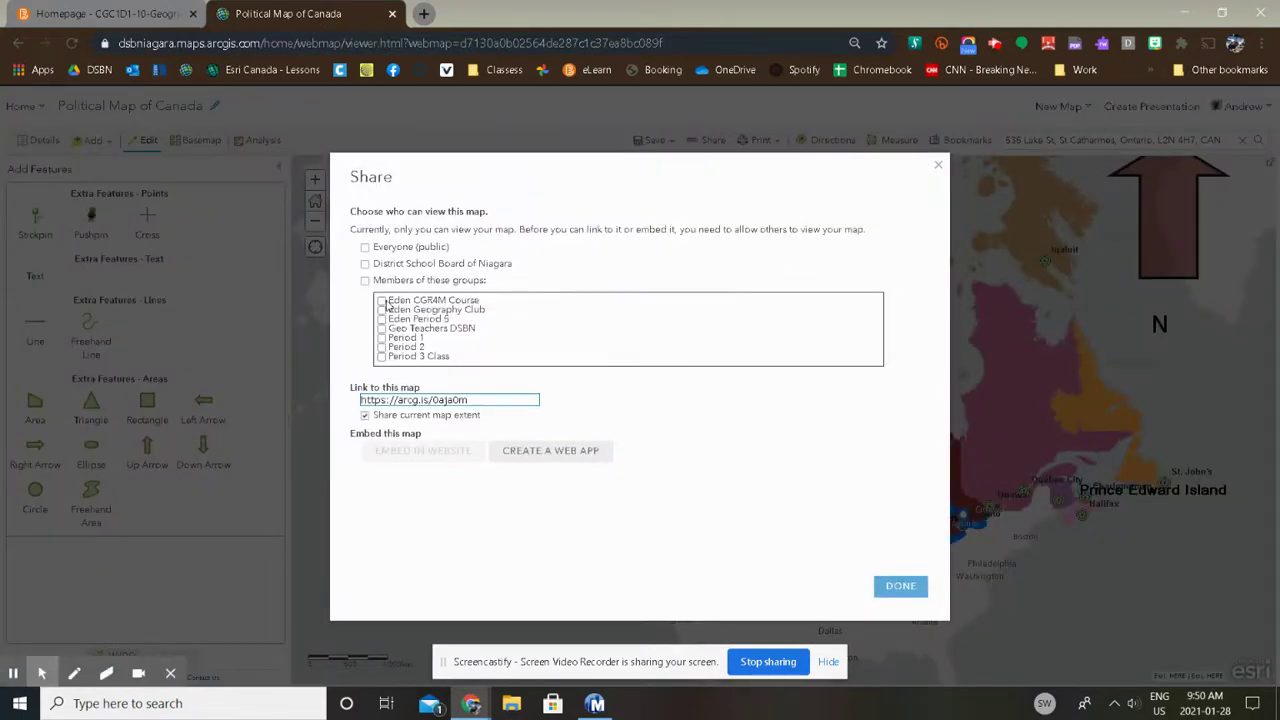
Share the map with District School Board of Niagara and copy its map link.
{"action": "left_click", "coordinate": [365, 264]}
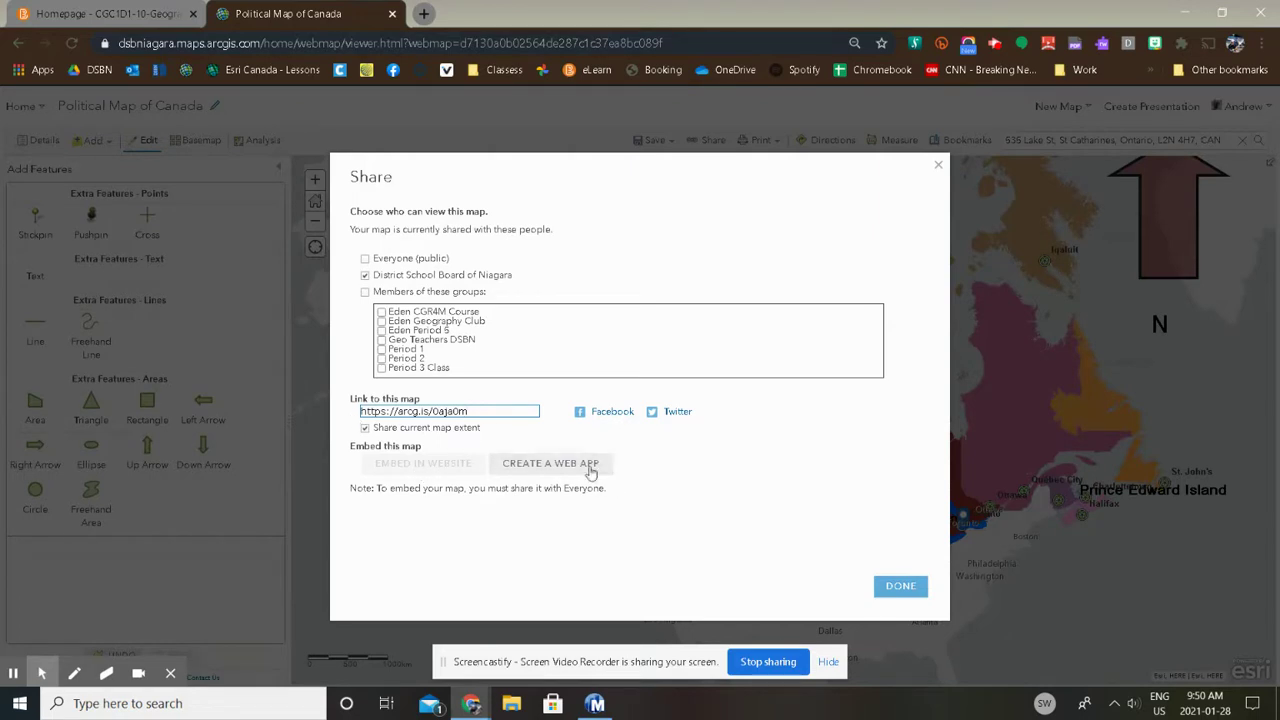
{"action": "triple_click", "coordinate": [440, 412]}
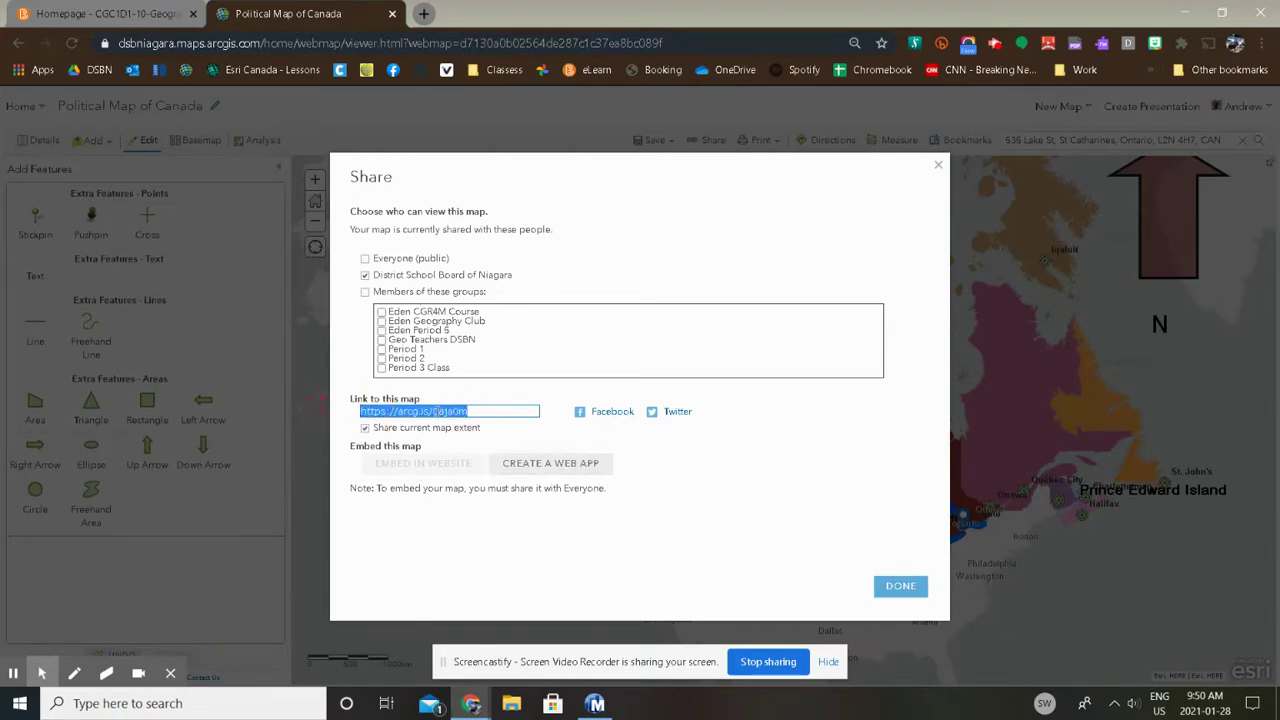
{"action": "right_click", "coordinate": [440, 412]}
{"action": "left_click", "coordinate": [520, 191]}
{"action": "left_click", "coordinate": [900, 587]}
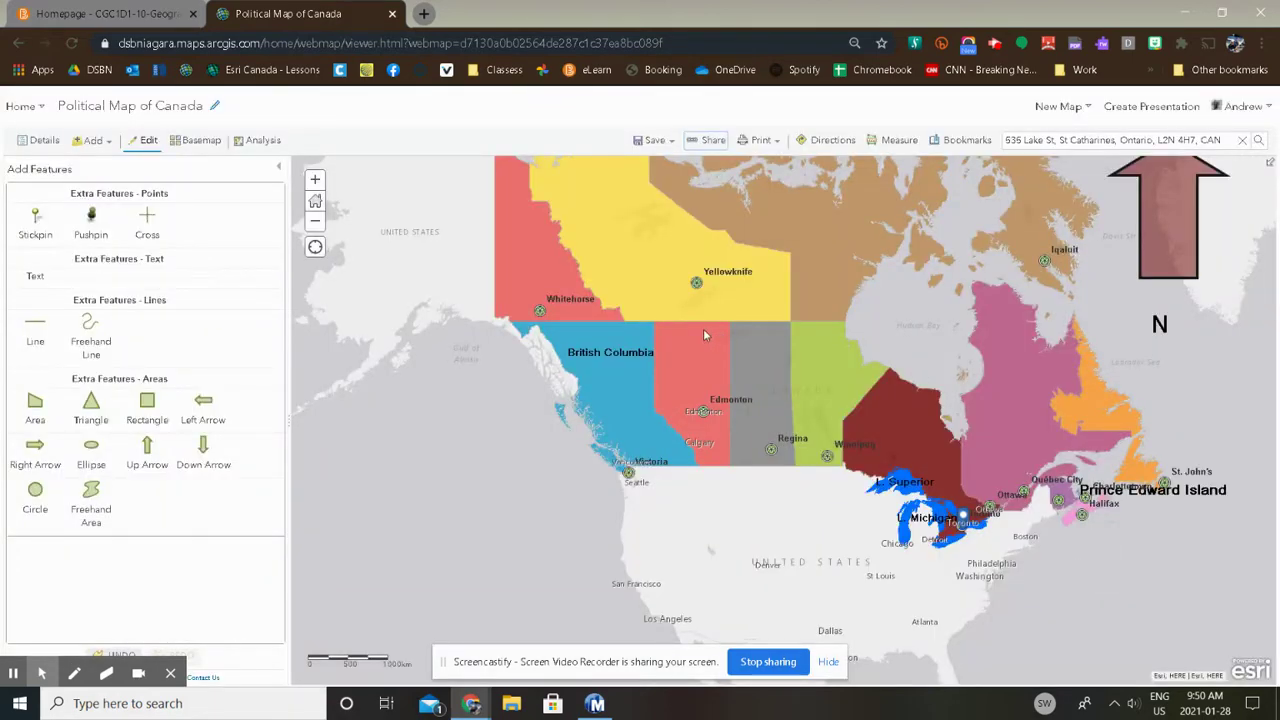
Save the map, pan to show Canada fully, and return to the course homepage.
{"action": "left_click", "coordinate": [646, 142]}
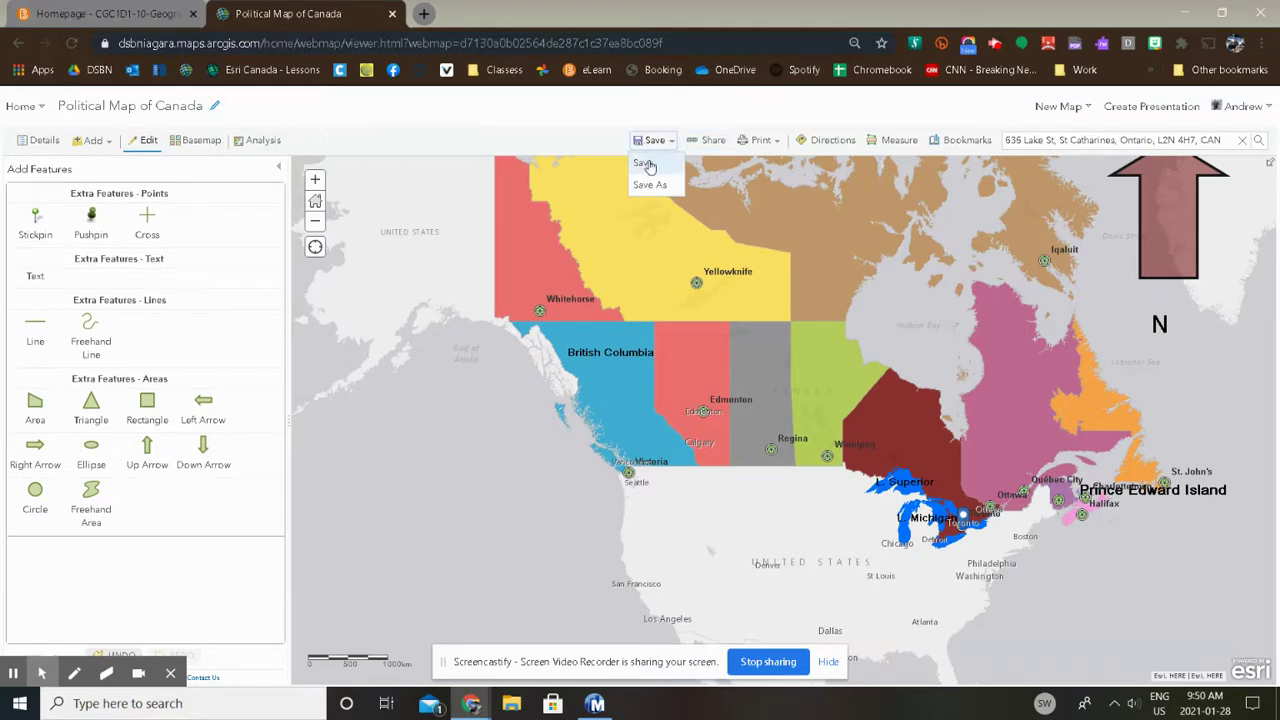
{"action": "left_click", "coordinate": [644, 162]}
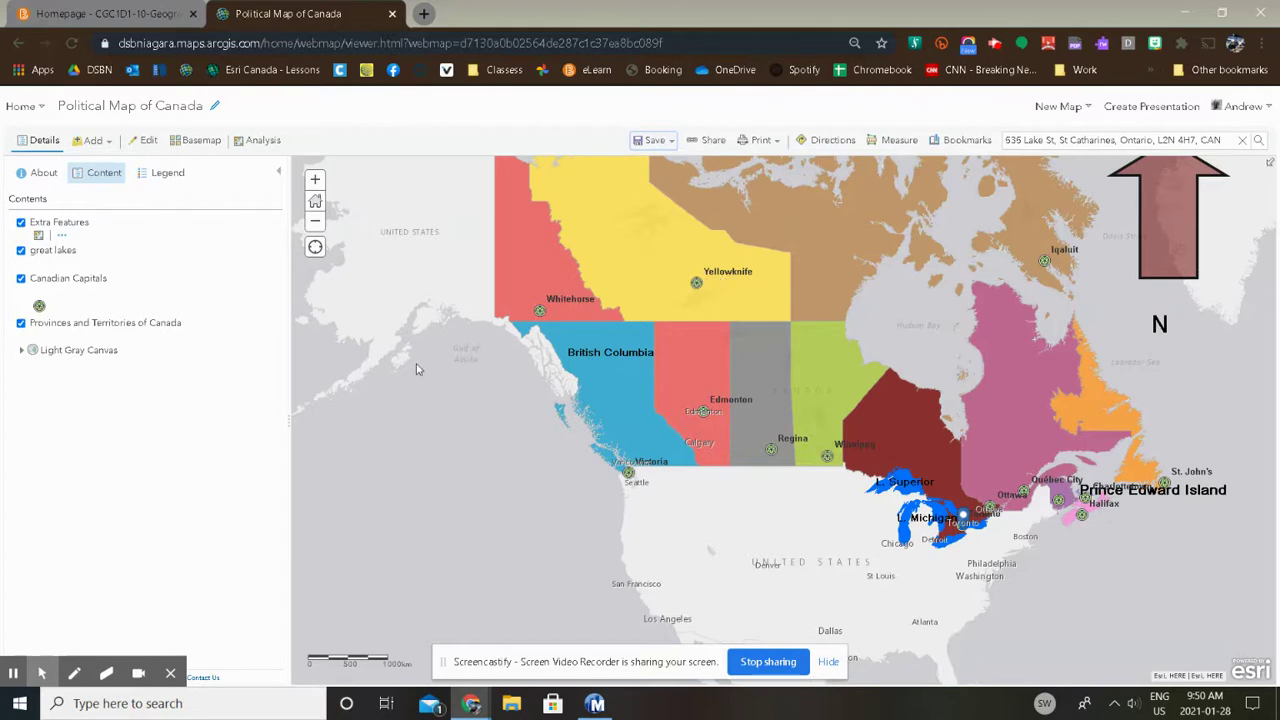
{"action": "left_click_drag", "start_coordinate": [443, 354], "coordinate": [437, 466]}
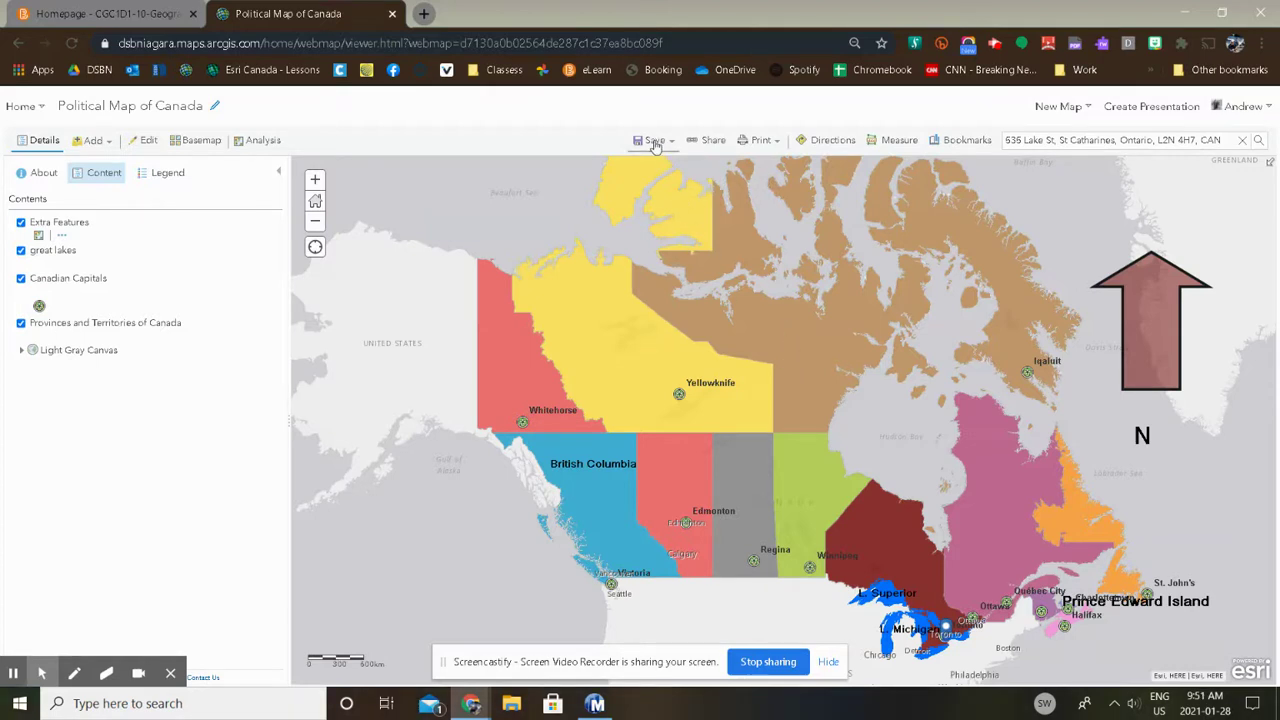
{"action": "left_click", "coordinate": [100, 13]}
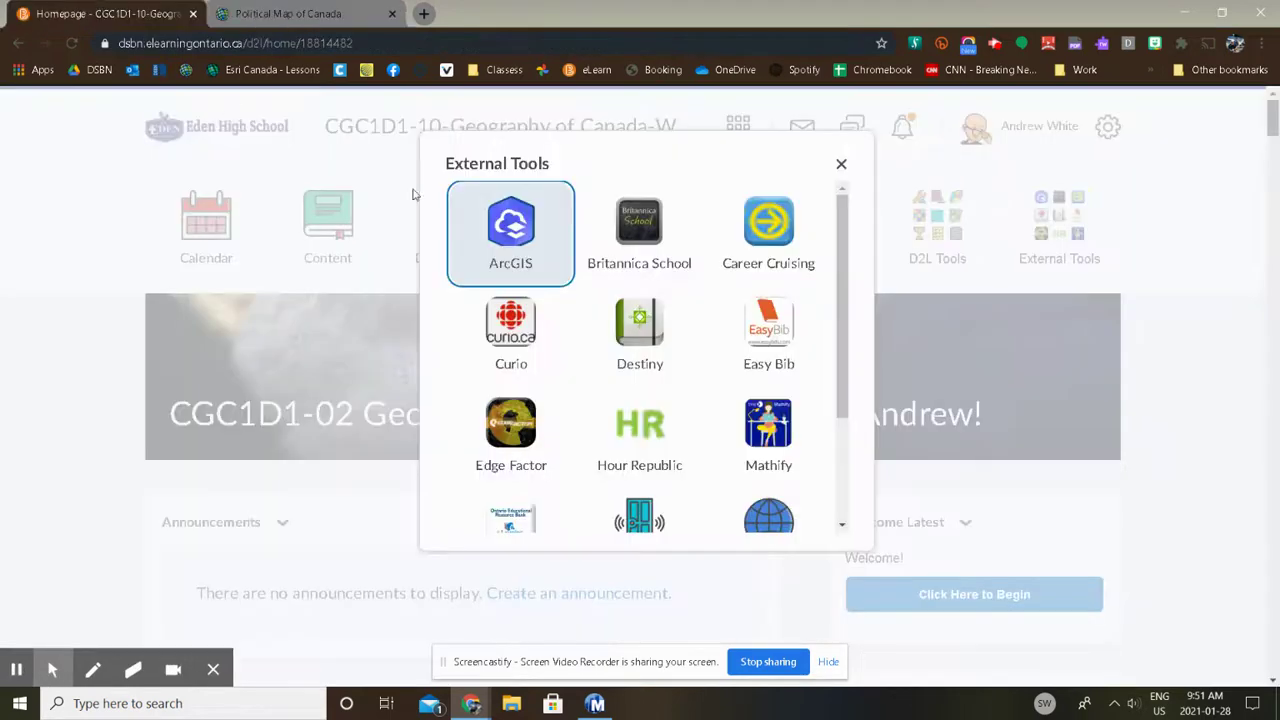
Close the External Tools list, open Assignments, and scroll through the Liveable Communities and other dropboxes.
{"action": "left_click", "coordinate": [841, 163]}
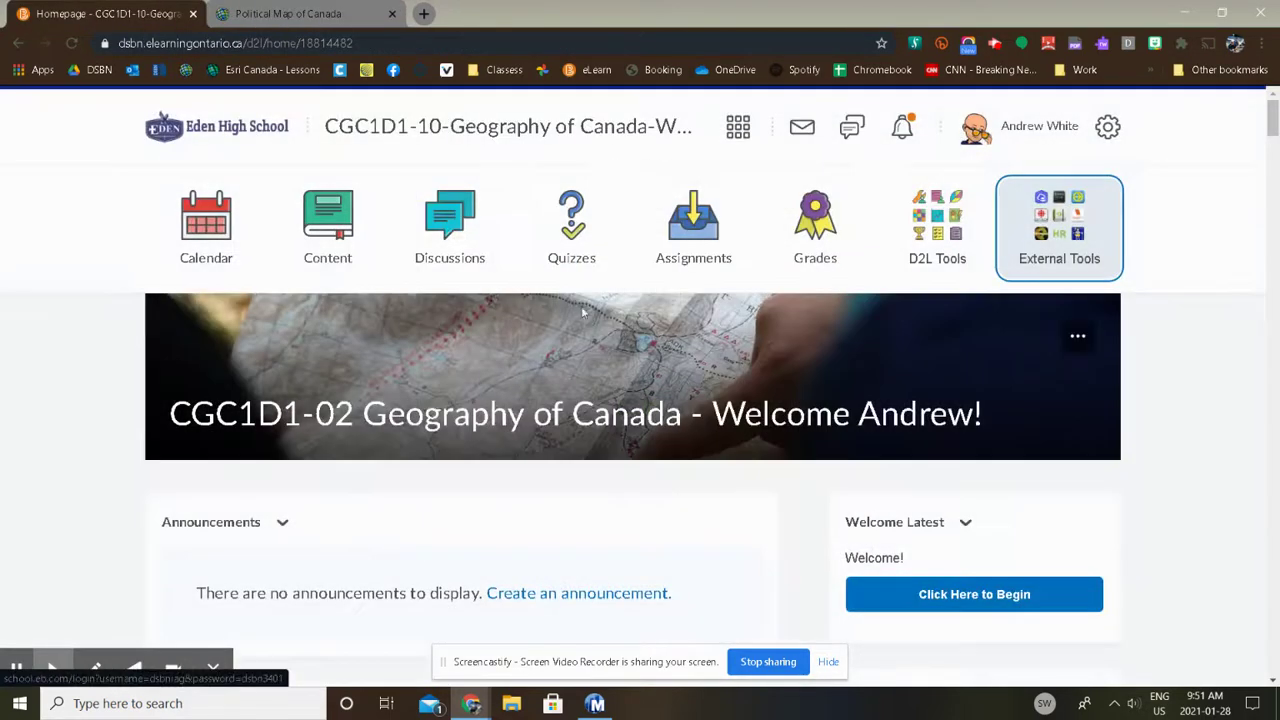
{"action": "left_click", "coordinate": [719, 243]}
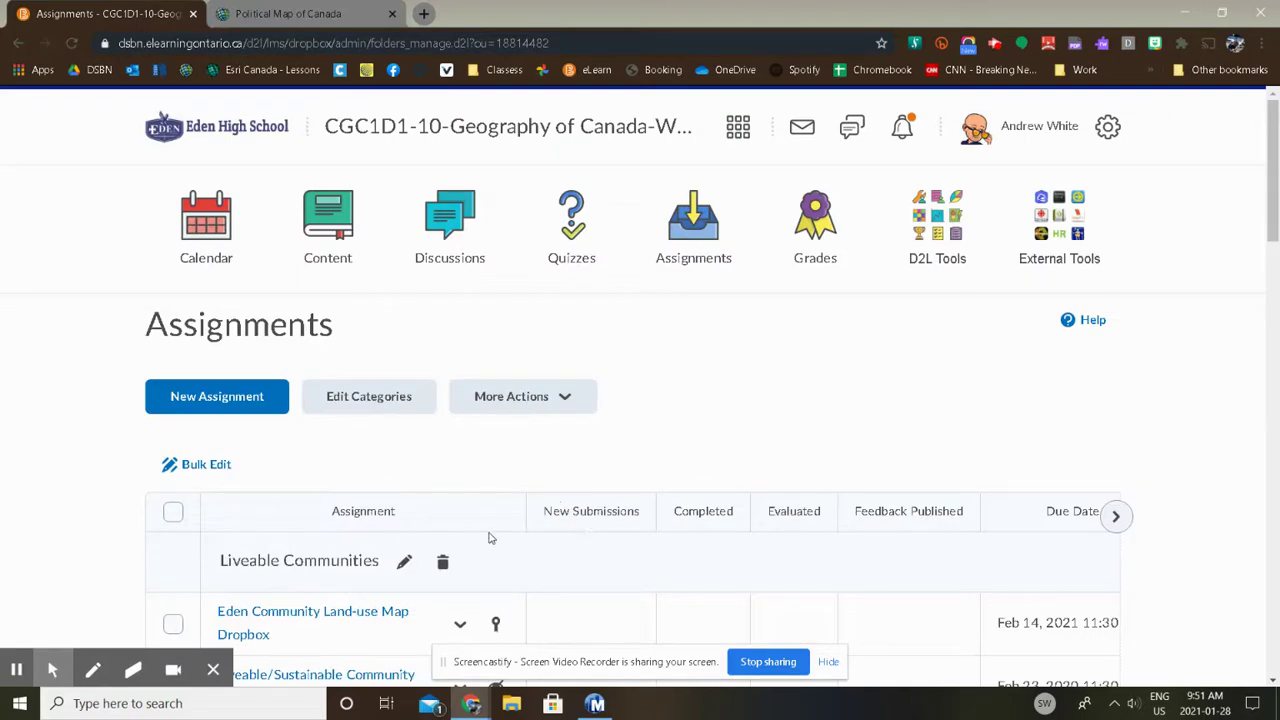
{"action": "scroll", "coordinate": [474, 525], "scroll_direction": "down", "scroll_amount": 3}
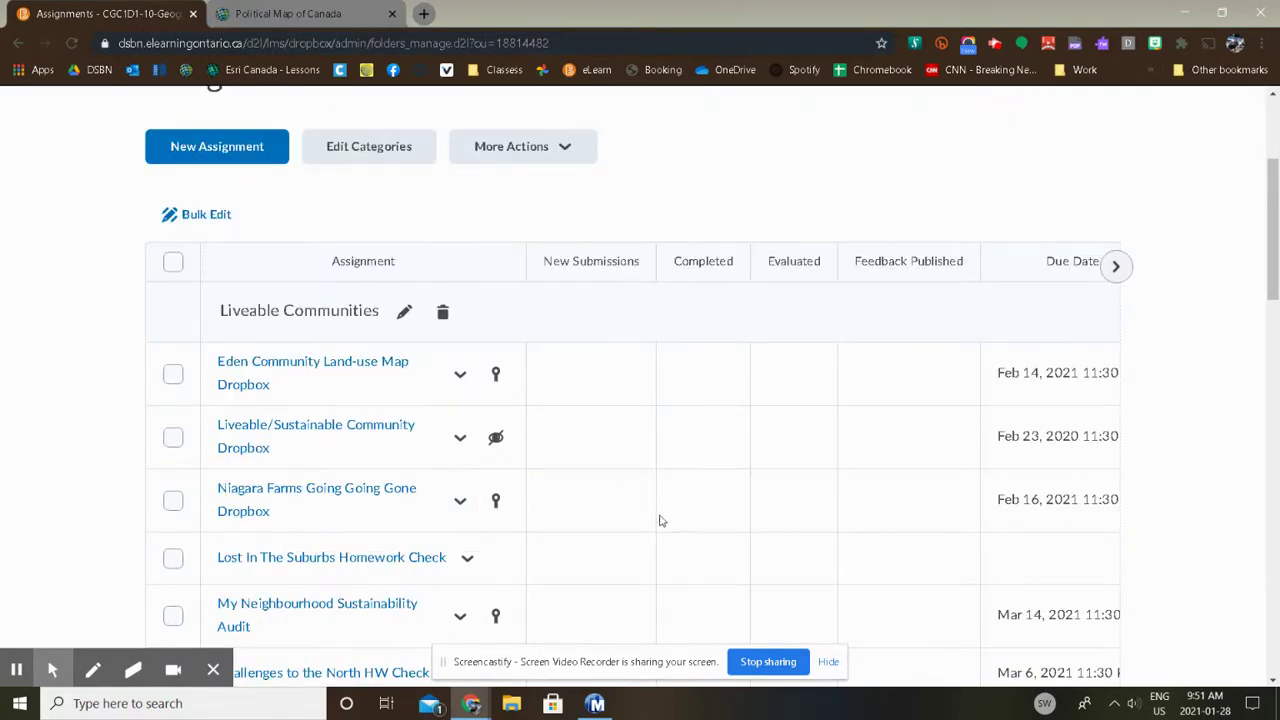
{"action": "scroll", "coordinate": [632, 514], "scroll_direction": "down", "scroll_amount": 5}
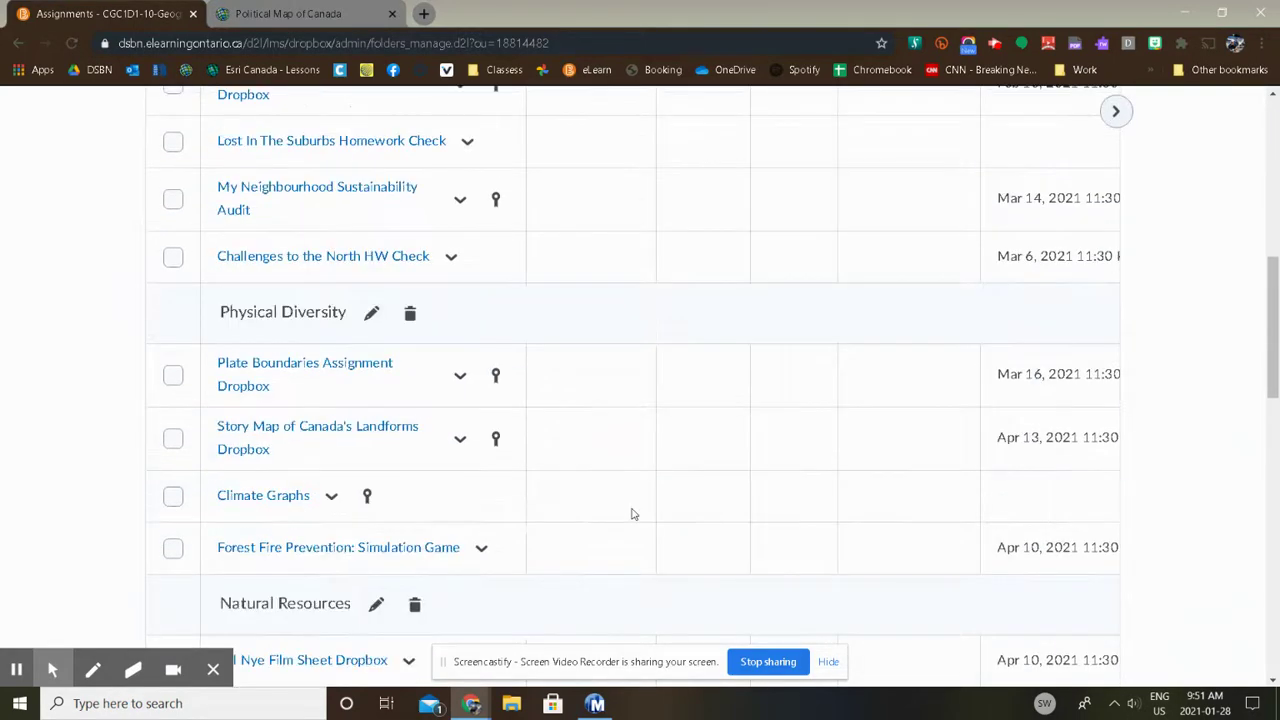
{"action": "scroll", "coordinate": [632, 514], "scroll_direction": "down", "scroll_amount": 5}
{"action": "scroll", "coordinate": [632, 514], "scroll_direction": "down", "scroll_amount": 6}
{"action": "scroll", "coordinate": [634, 515], "scroll_direction": "up", "scroll_amount": 4}
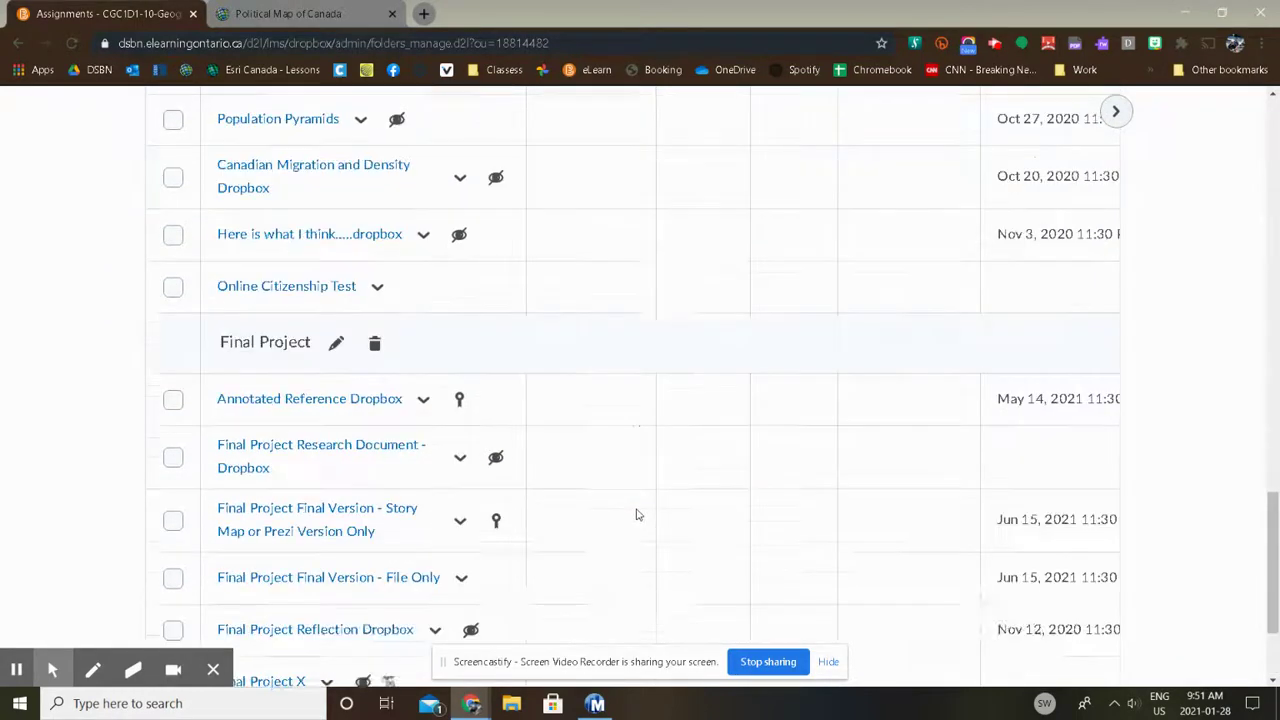
{"action": "scroll", "coordinate": [634, 515], "scroll_direction": "up", "scroll_amount": 5}
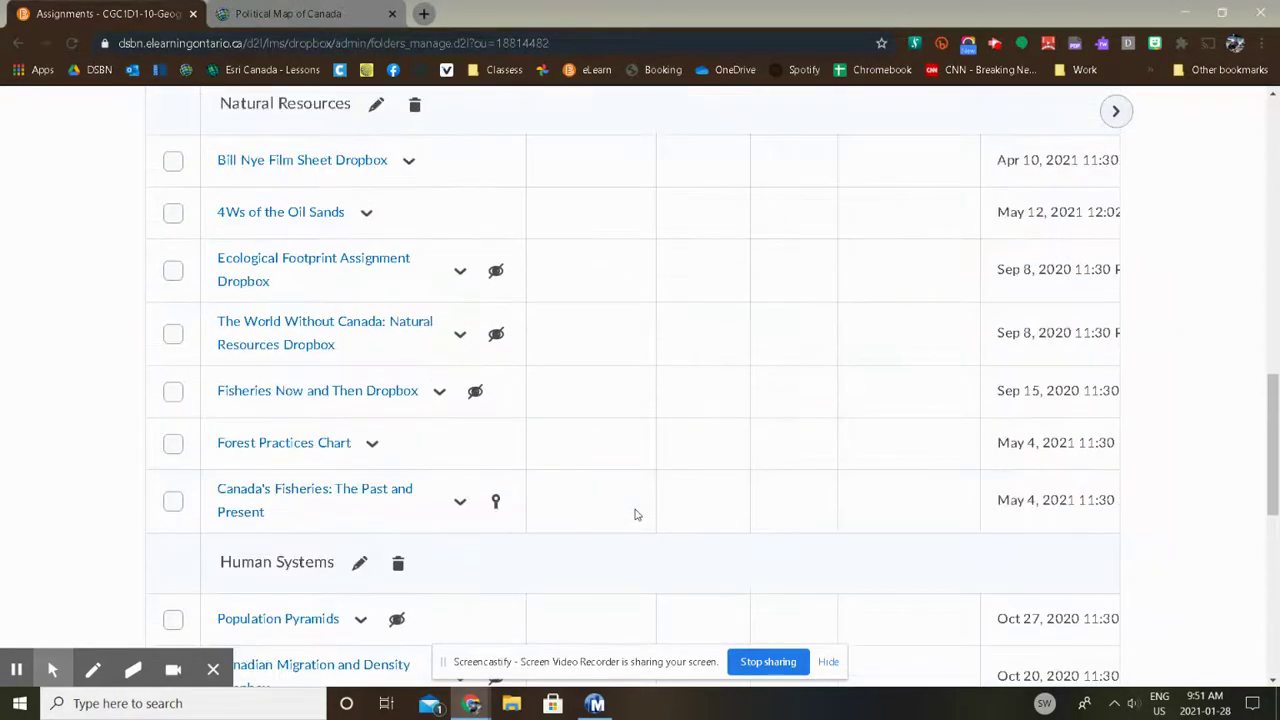
{"action": "scroll", "coordinate": [634, 515], "scroll_direction": "down", "scroll_amount": 8}
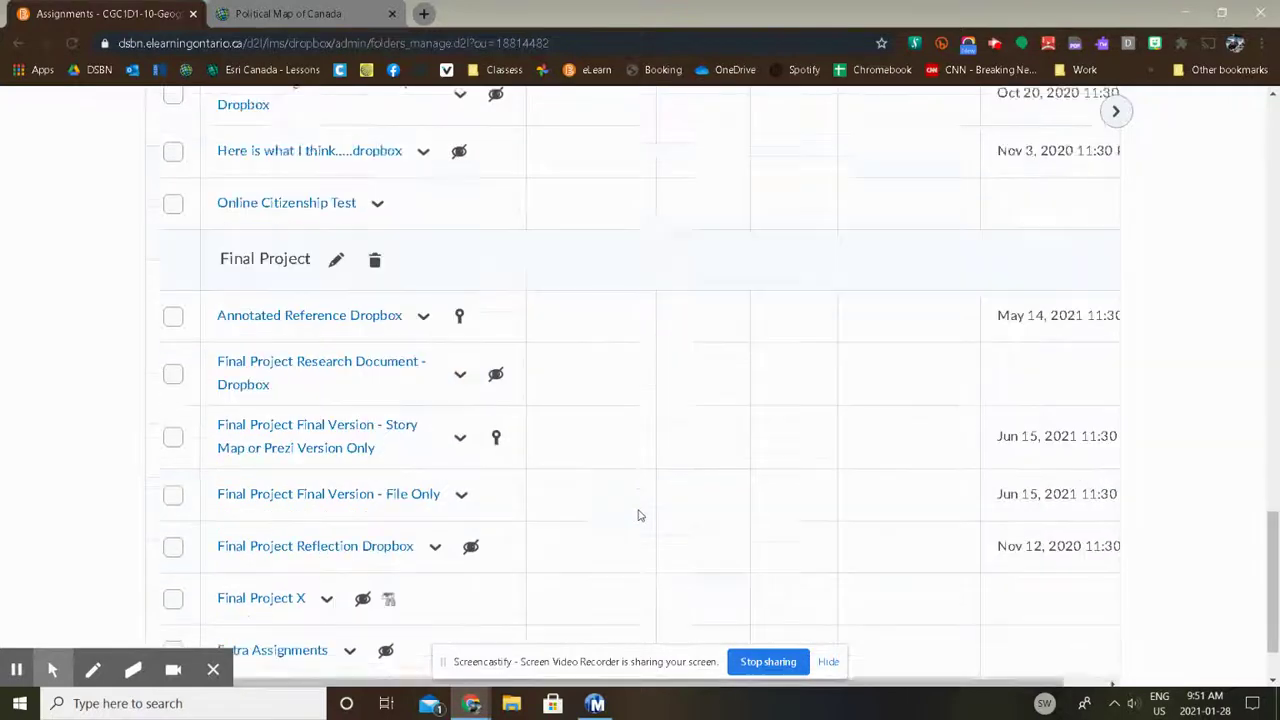
{"action": "scroll", "coordinate": [640, 515], "scroll_direction": "up", "scroll_amount": 3}
{"action": "scroll", "coordinate": [640, 515], "scroll_direction": "up", "scroll_amount": 4}
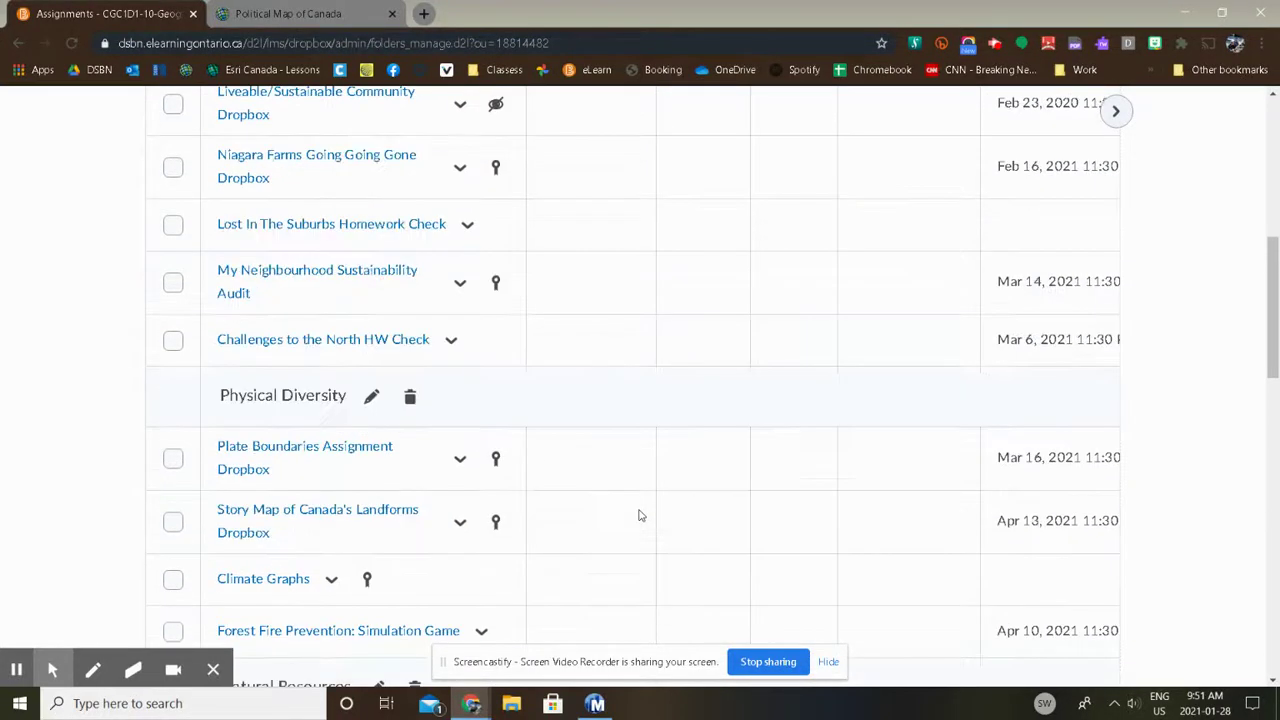
{"action": "scroll", "coordinate": [643, 515], "scroll_direction": "up", "scroll_amount": 3}
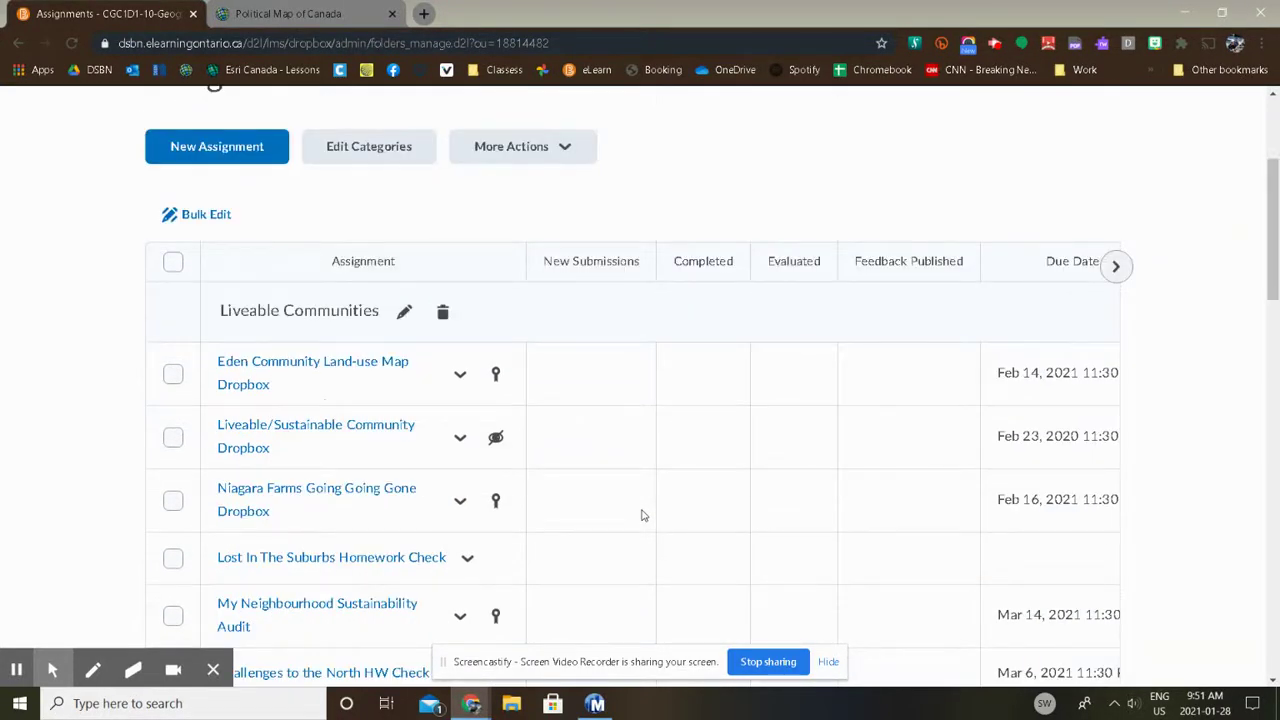
Open the Eden Community Land-use Map Dropbox and check its empty submissions list.
{"action": "left_click", "coordinate": [263, 364]}
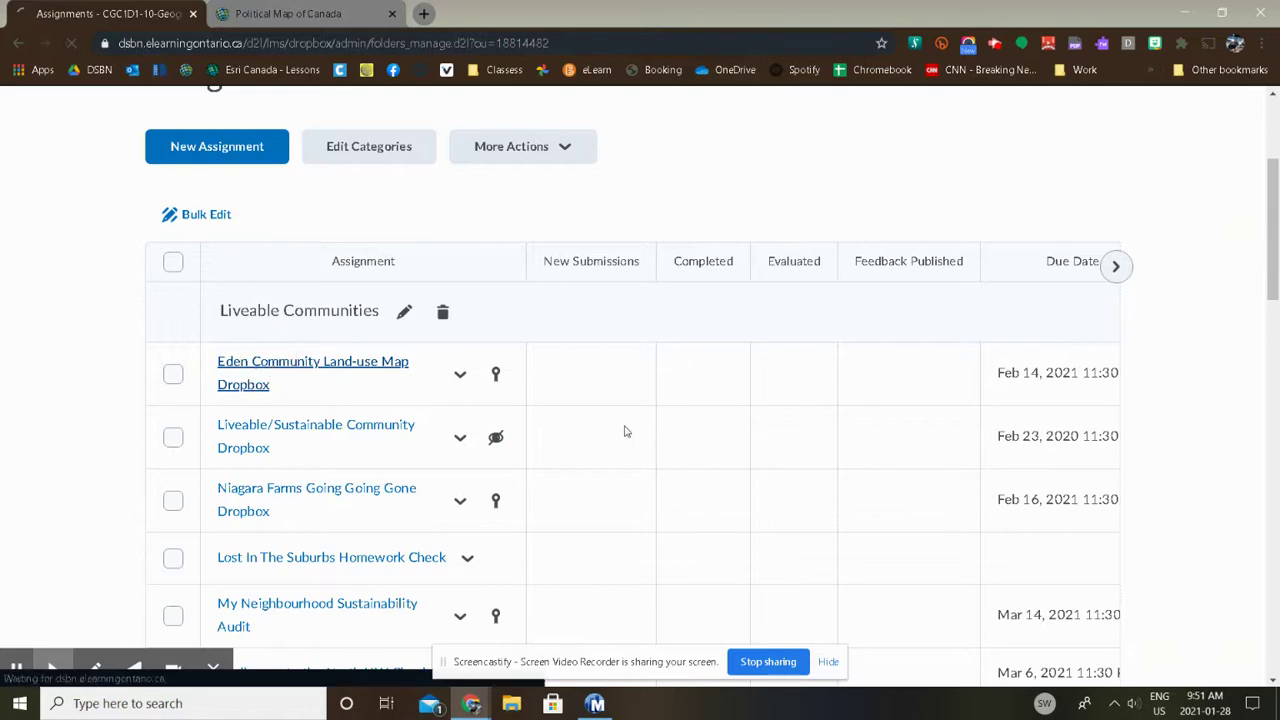
{"action": "scroll", "coordinate": [943, 483], "scroll_direction": "down", "scroll_amount": 1}
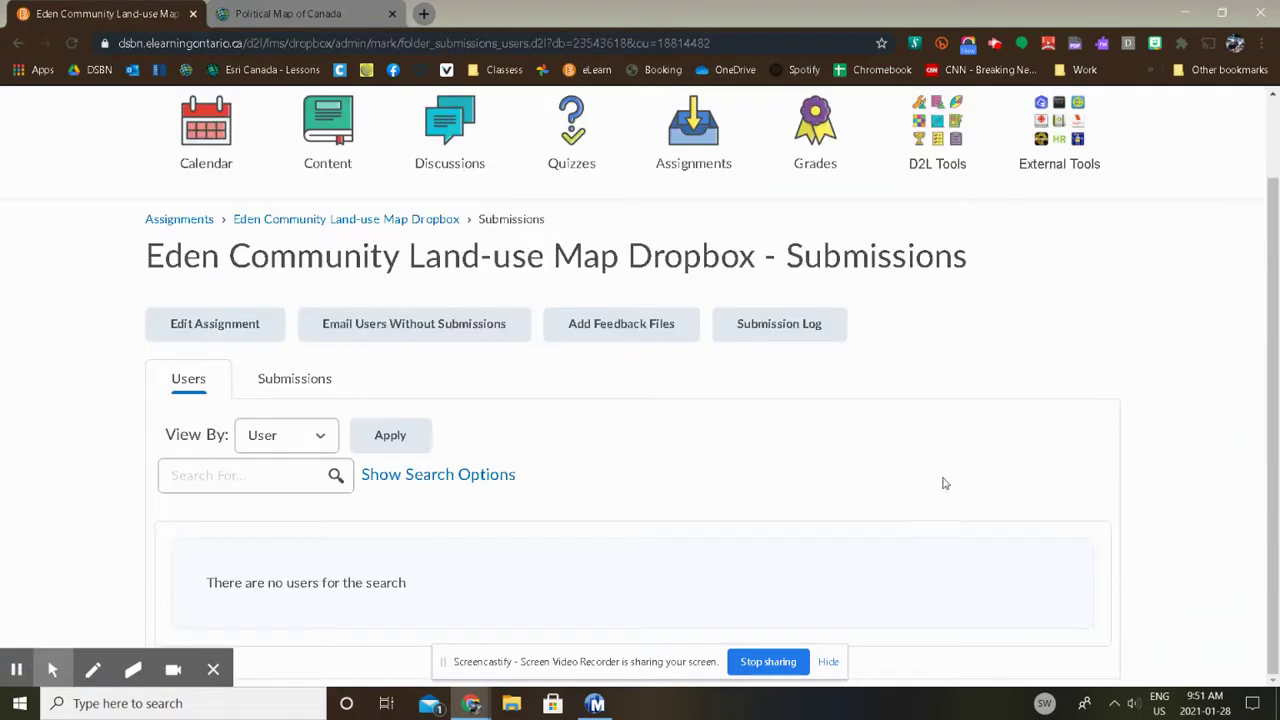